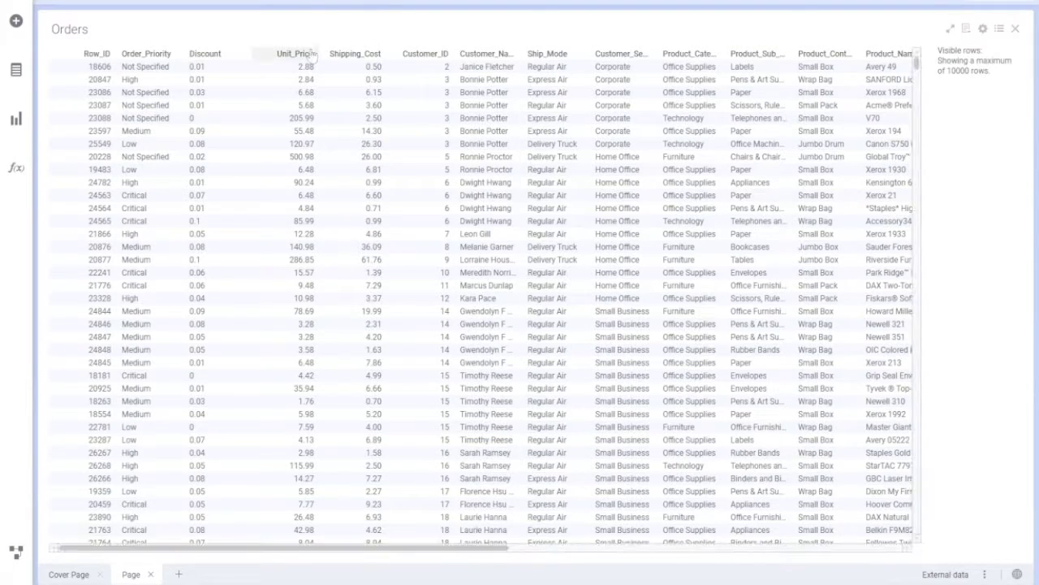
# Step: Switch the Orders table to a bar chart and set its category axis to Product_Sub_Category
pyautogui.rightClick(400, 216)
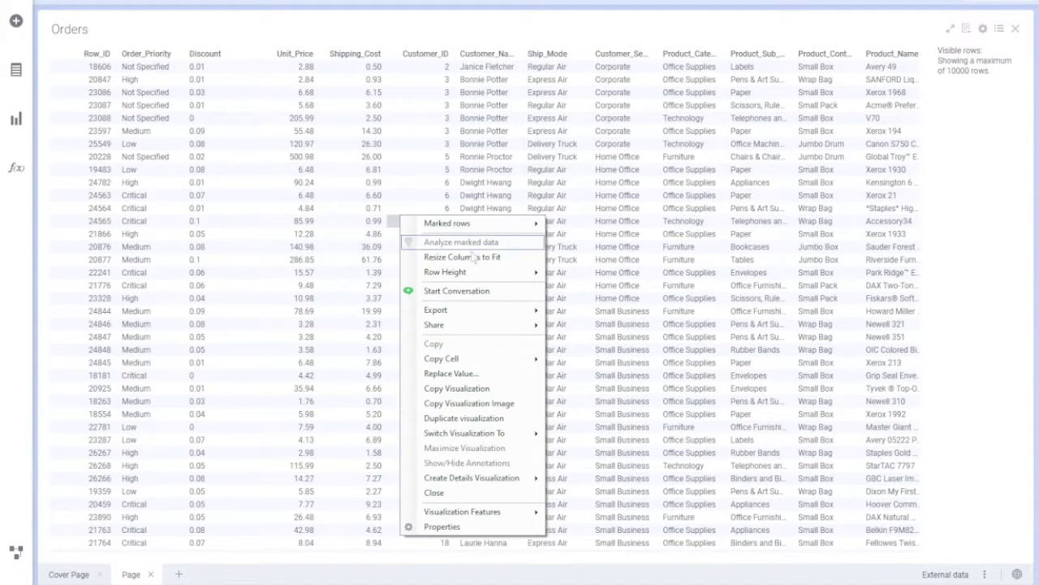
pyautogui.moveTo(498, 435)
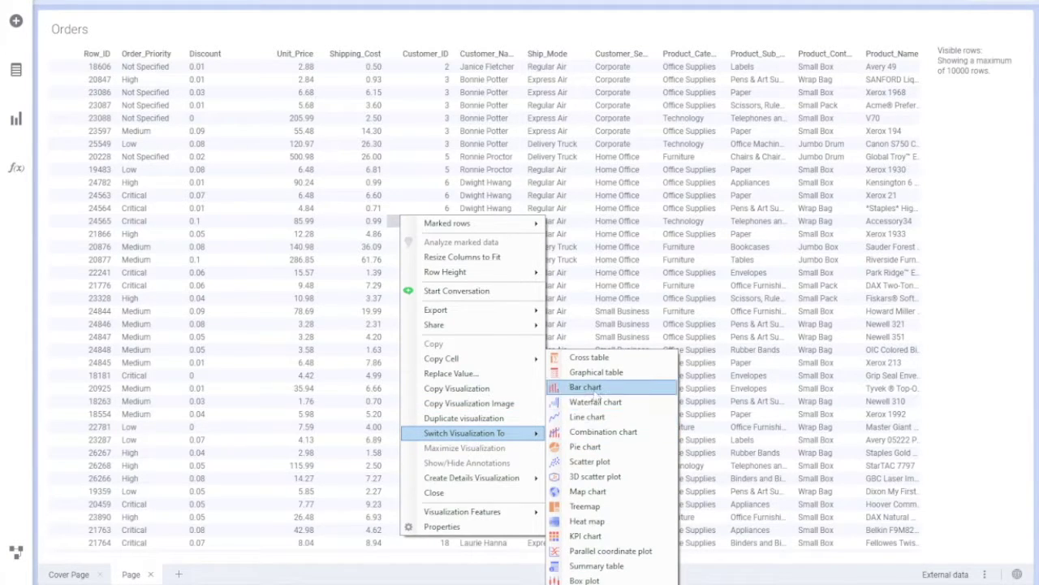
pyautogui.press('Escape')
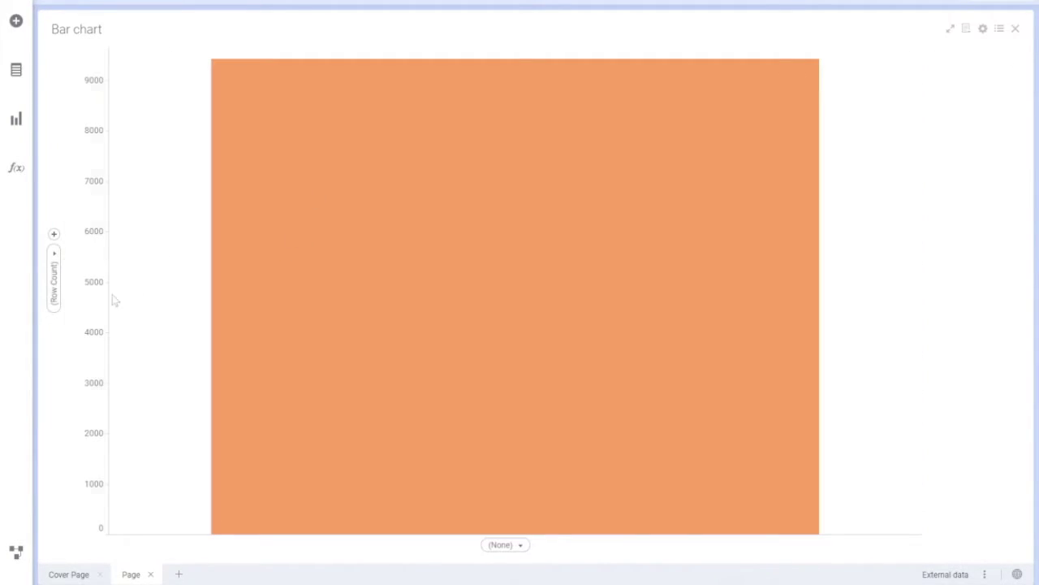
pyautogui.click(505, 545)
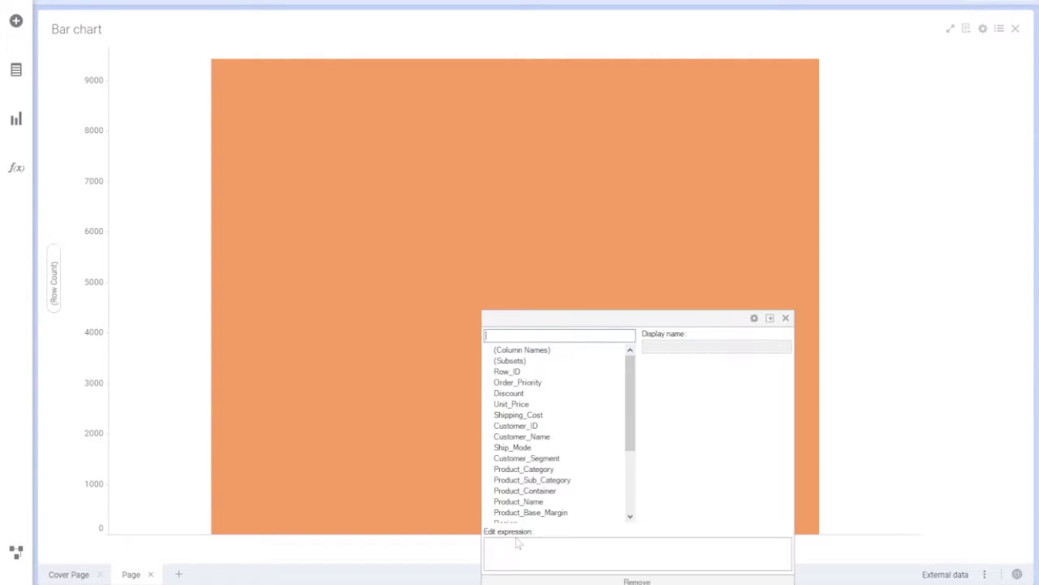
pyautogui.click(546, 471)
pyautogui.click(545, 480)
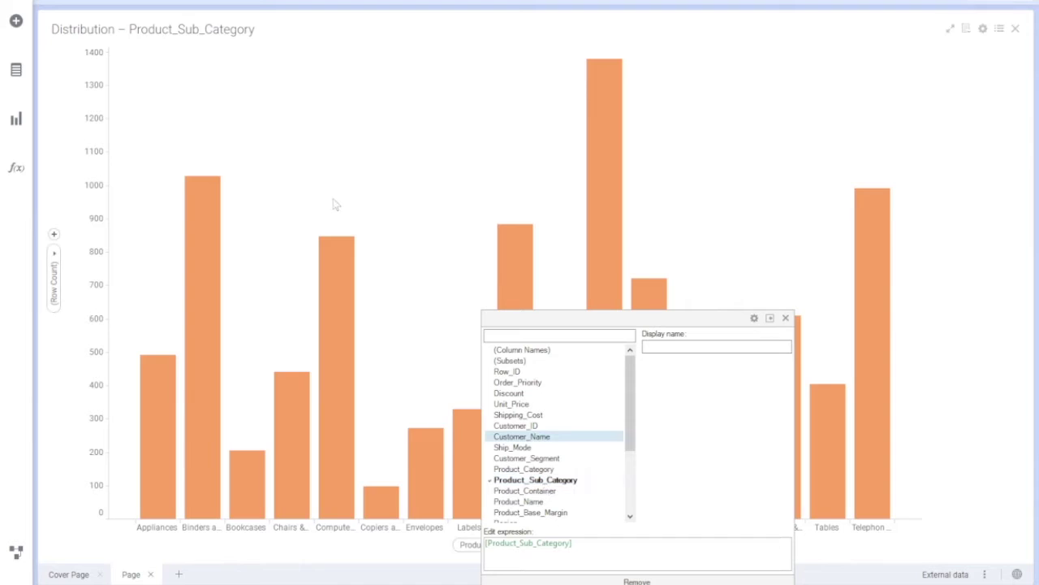
# Step: Replace the row count on the bar chart's value axis with the Sum of Sales
pyautogui.rightClick(52, 256)
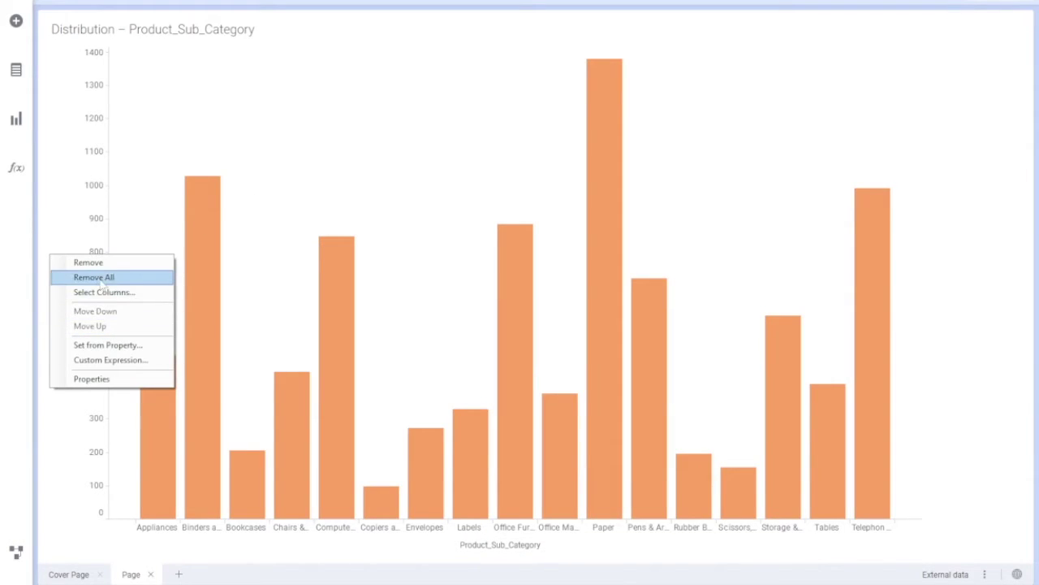
pyautogui.click(78, 263)
pyautogui.click(52, 259)
pyautogui.scroll(-3, 140, 417)
pyautogui.click(82, 435)
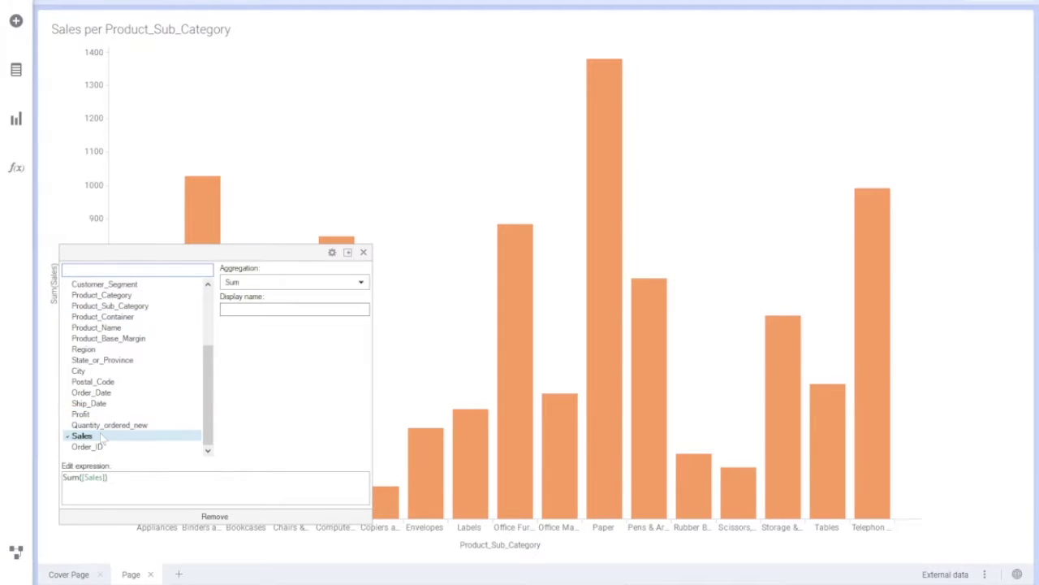
# Step: Add a text area above the bar chart and shrink its height to a narrow strip
pyautogui.click(237, 164)
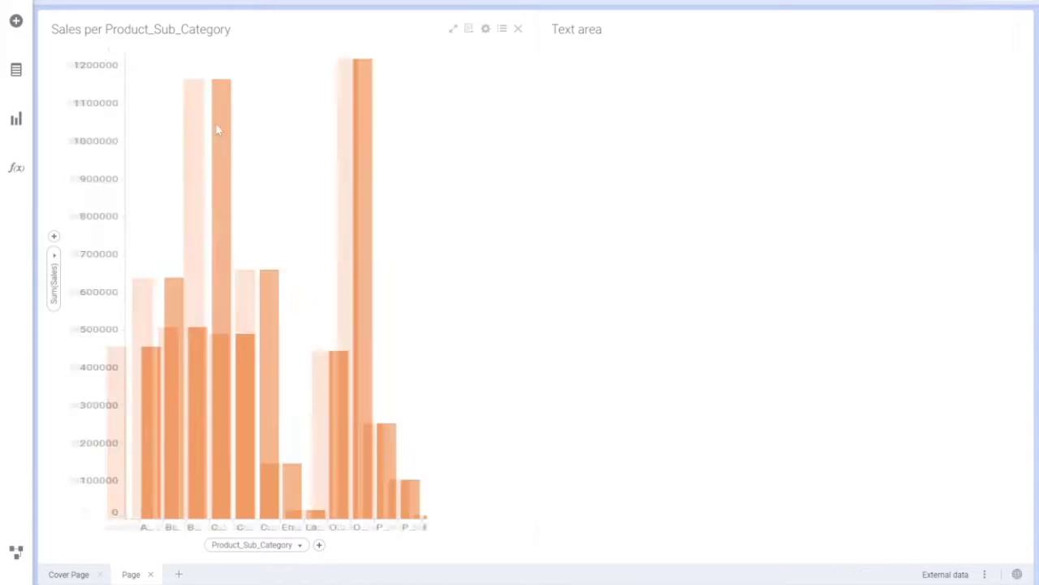
pyautogui.moveTo(585, 29); pyautogui.dragTo(288, 69)
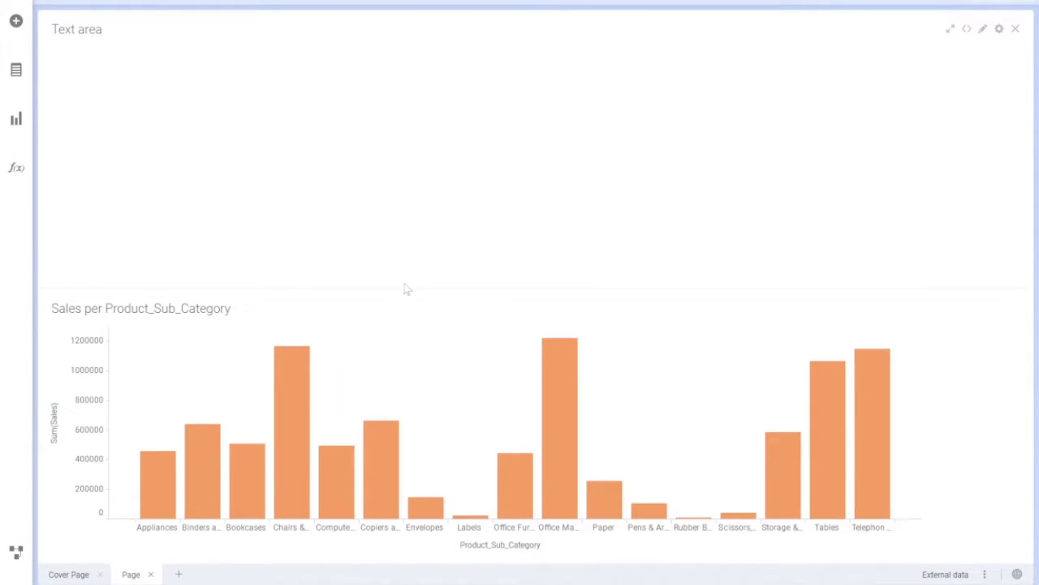
pyautogui.moveTo(394, 288); pyautogui.dragTo(400, 140)
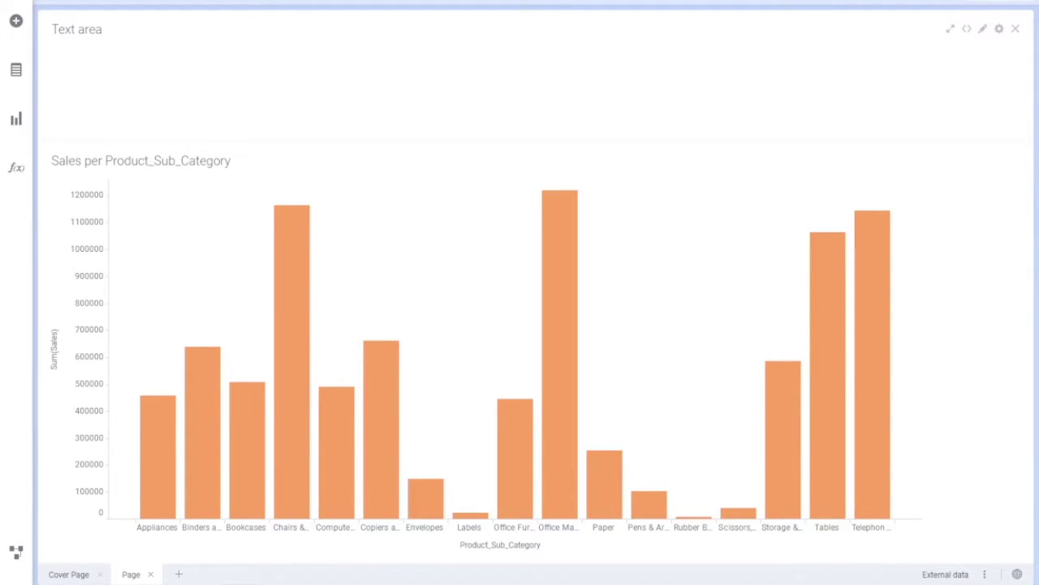
# Step: Enter "Select Region:" in the text area and insert a drop-down list property control after it
pyautogui.rightClick(209, 73)
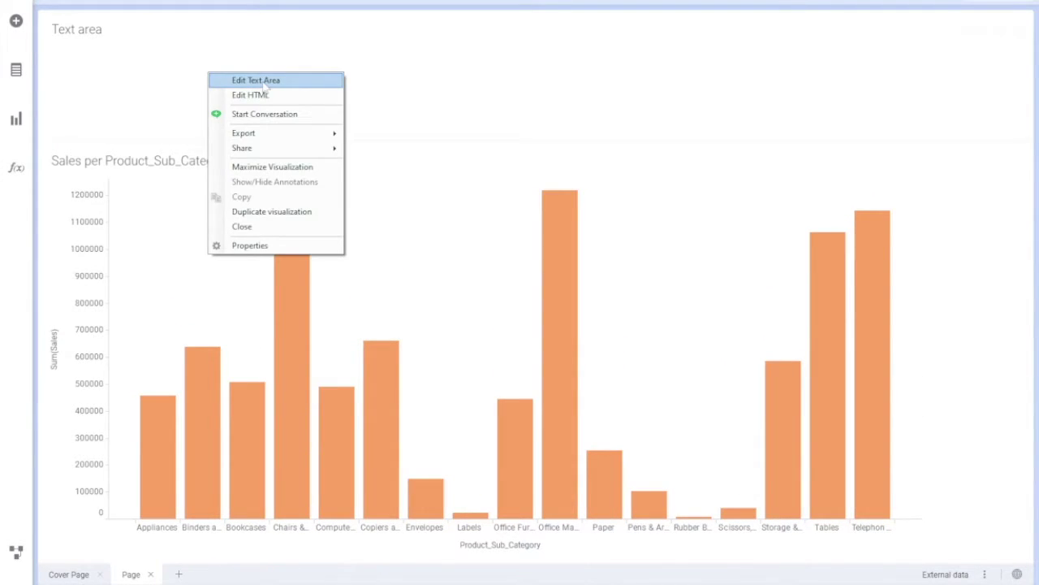
pyautogui.click(264, 80)
pyautogui.write('Select')
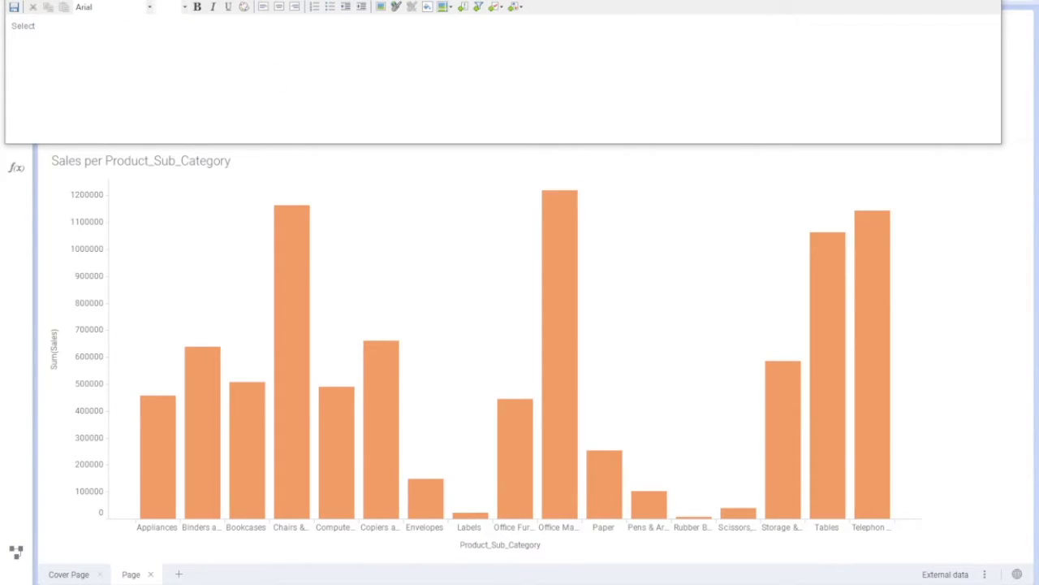
pyautogui.write(' Region:')
pyautogui.click(494, 10)
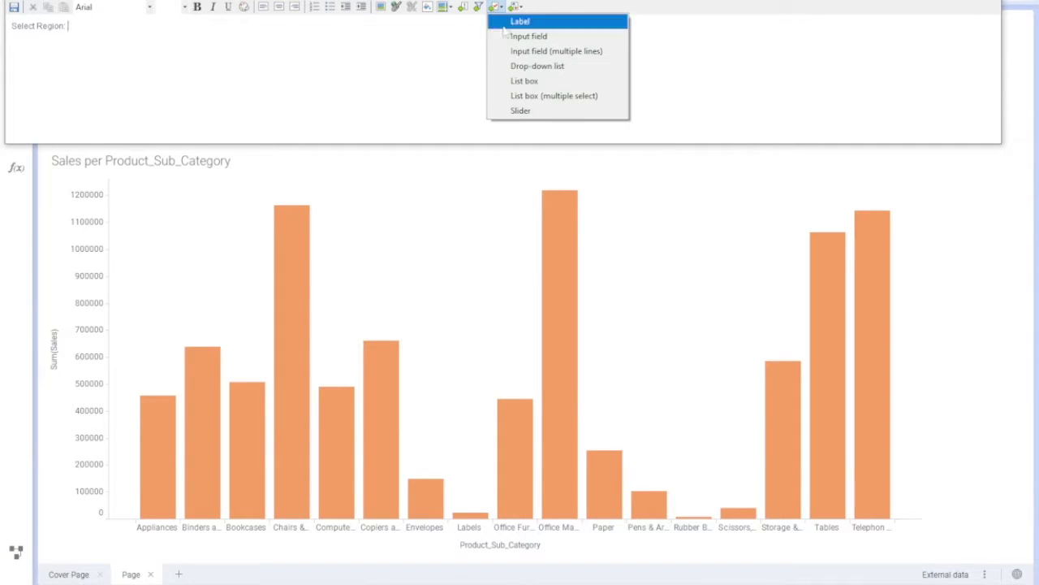
pyautogui.click(524, 68)
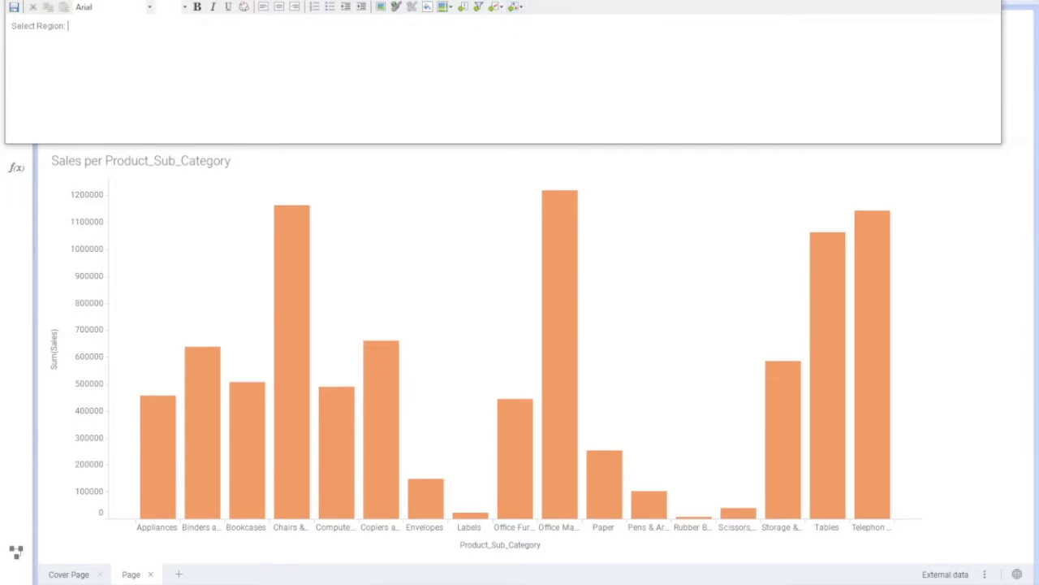
pyautogui.click(497, 7)
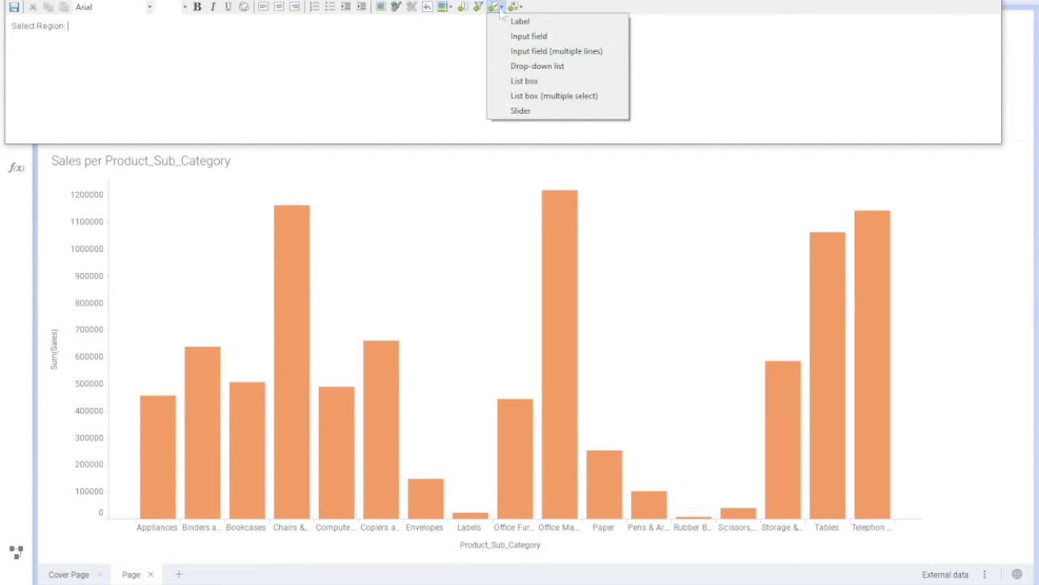
pyautogui.click(542, 68)
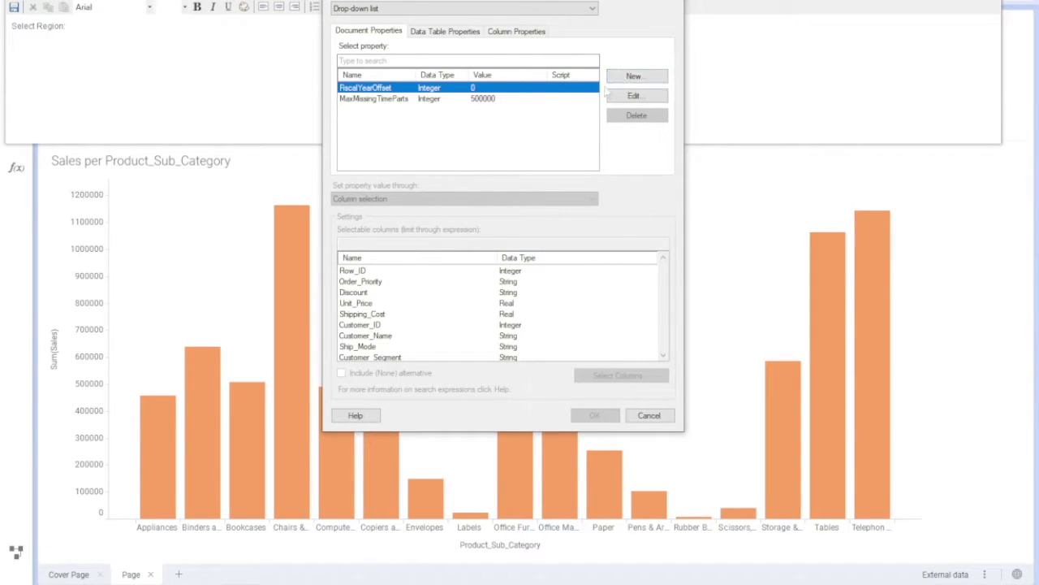
# Step: Create a new document property named region with the String data type and an empty value
pyautogui.click(630, 77)
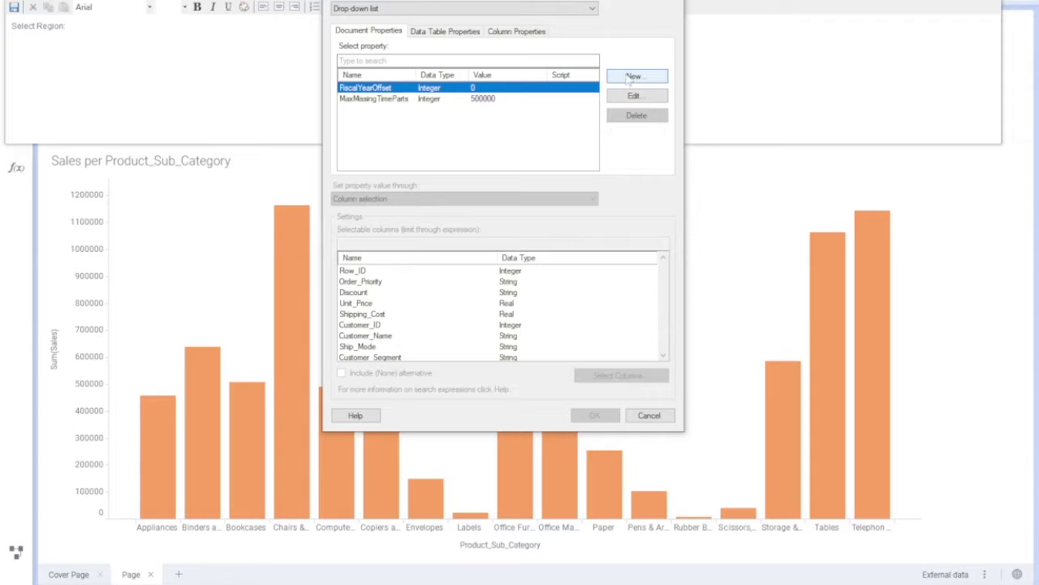
pyautogui.write('region')
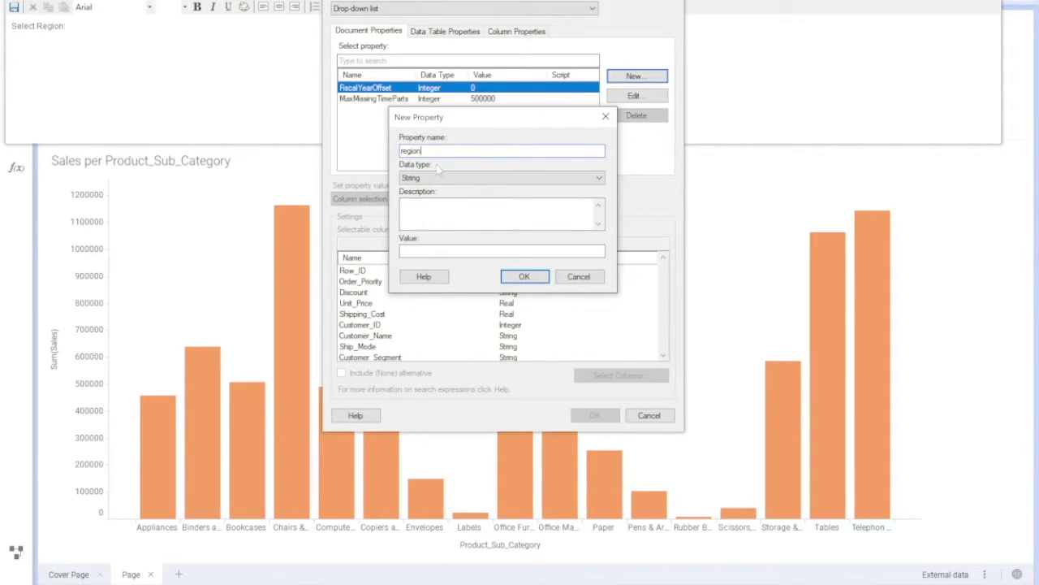
pyautogui.click(435, 177)
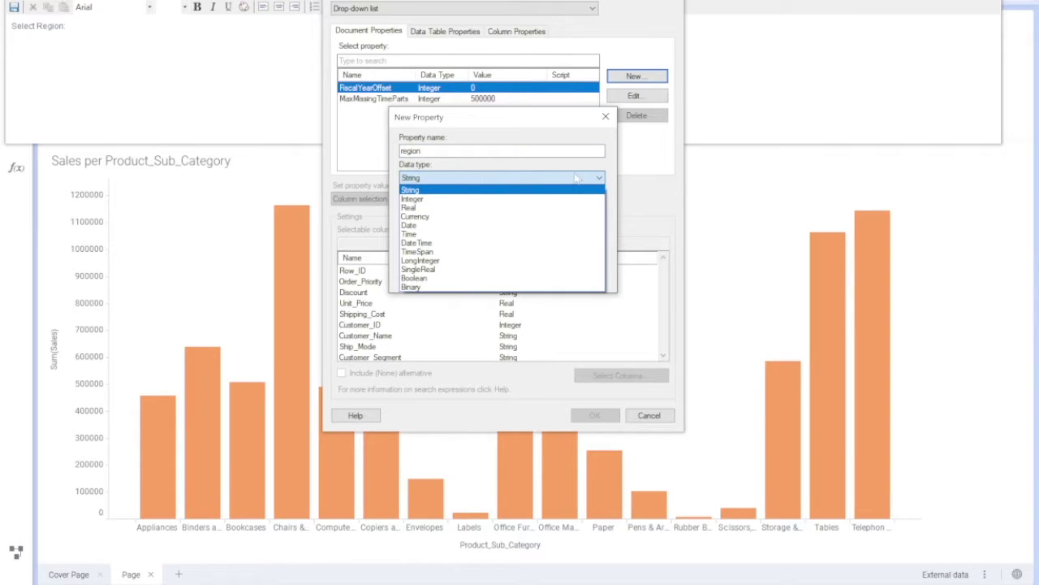
pyautogui.click(603, 175)
pyautogui.click(419, 250)
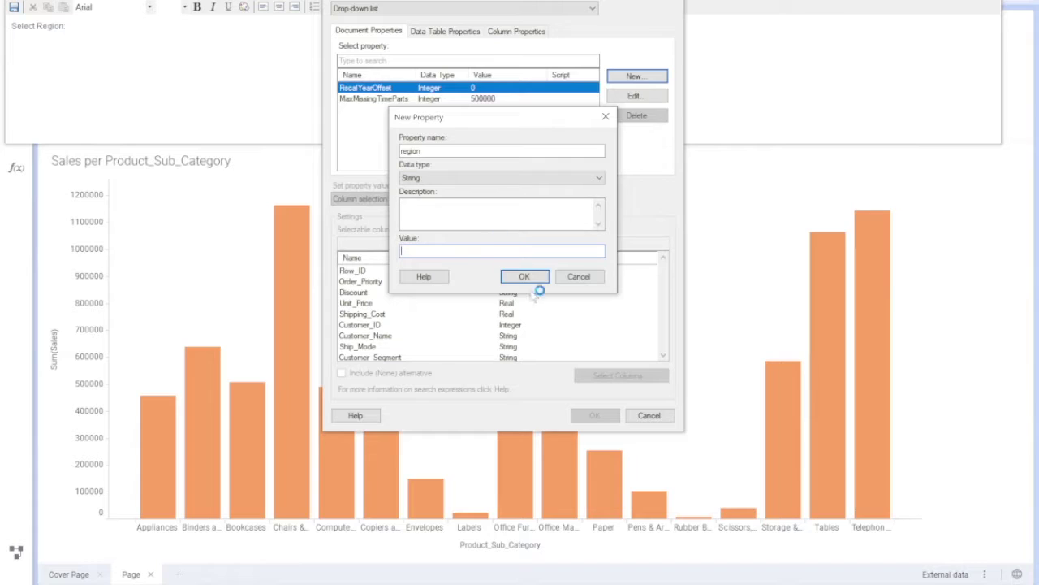
pyautogui.click(406, 205)
pyautogui.click(524, 277)
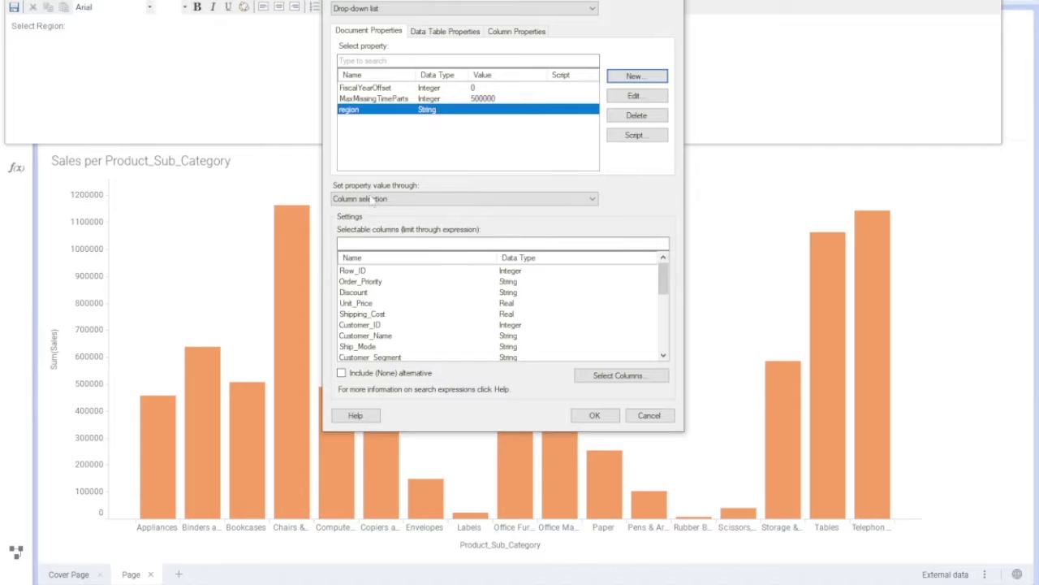
# Step: Set the region property through the unique values in the Region column and confirm the drop-down list control
pyautogui.click(371, 199)
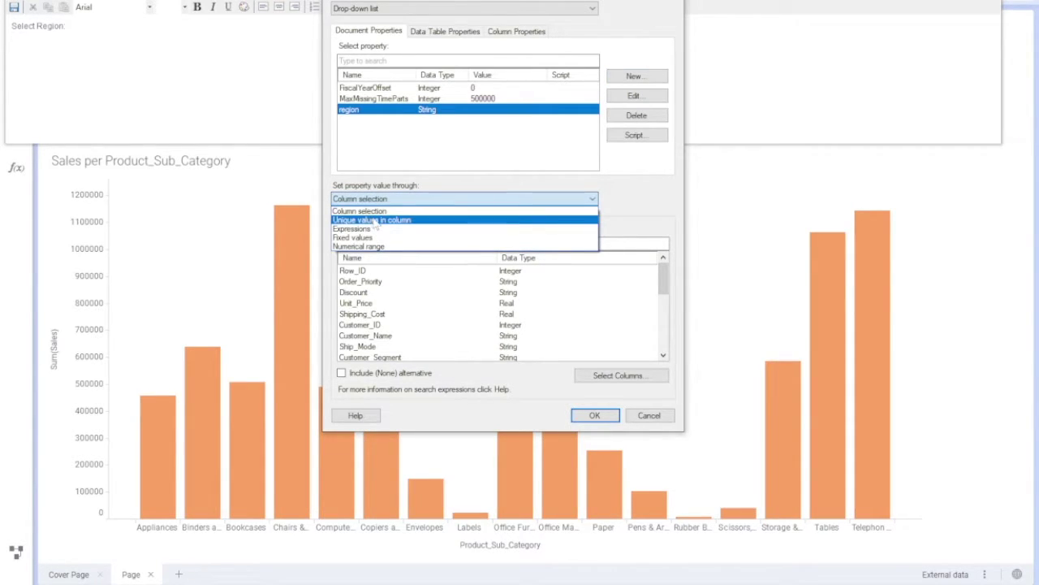
pyautogui.click(373, 221)
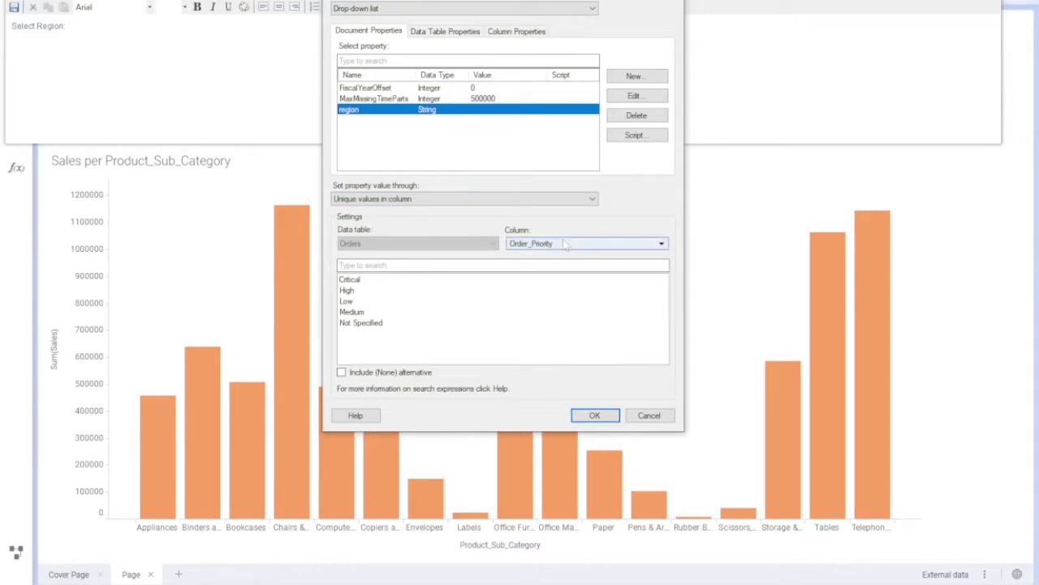
pyautogui.click(536, 243)
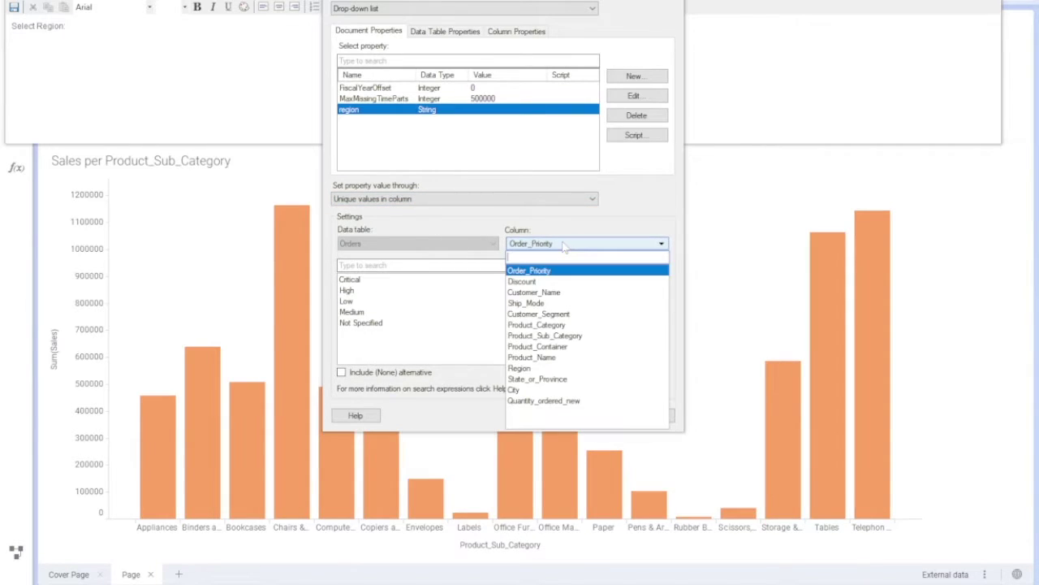
pyautogui.click(520, 368)
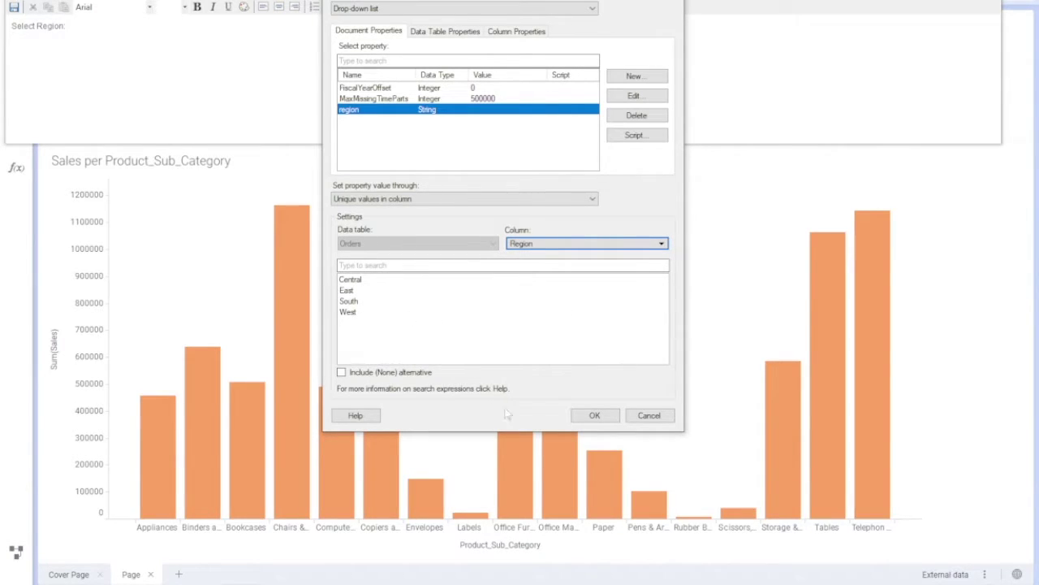
pyautogui.click(593, 415)
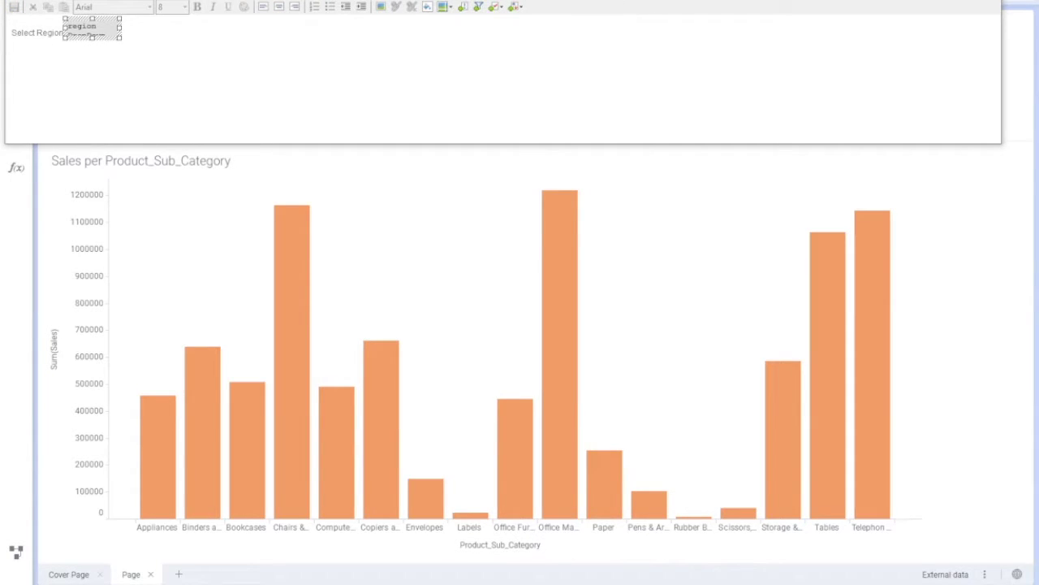
# Step: Include the (None) alternative in the region drop-down list, and save and close the text area editor
pyautogui.moveTo(585, 2); pyautogui.dragTo(633, 125)
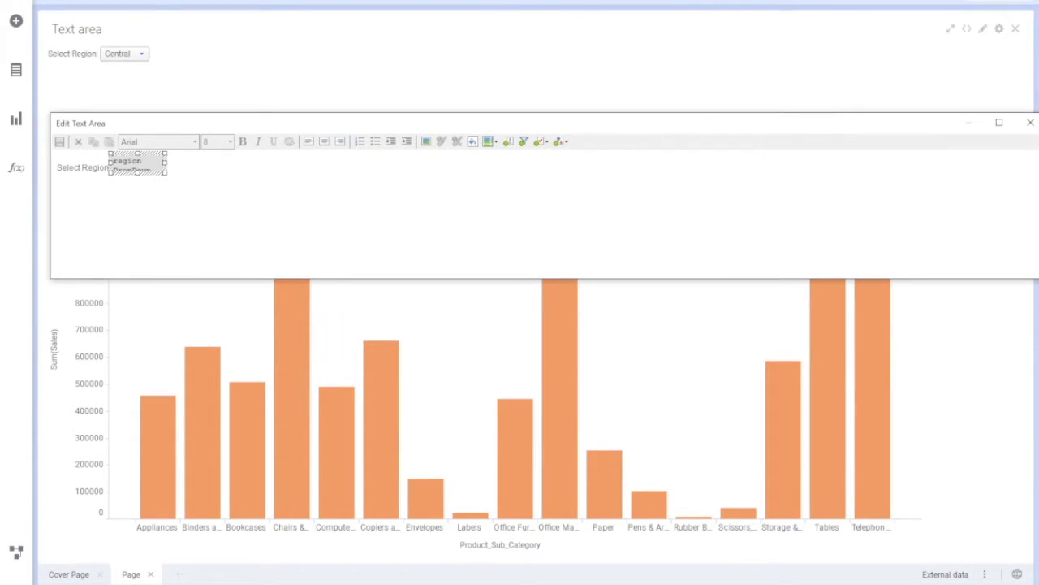
pyautogui.click(141, 54)
pyautogui.moveTo(197, 125); pyautogui.dragTo(199, 162)
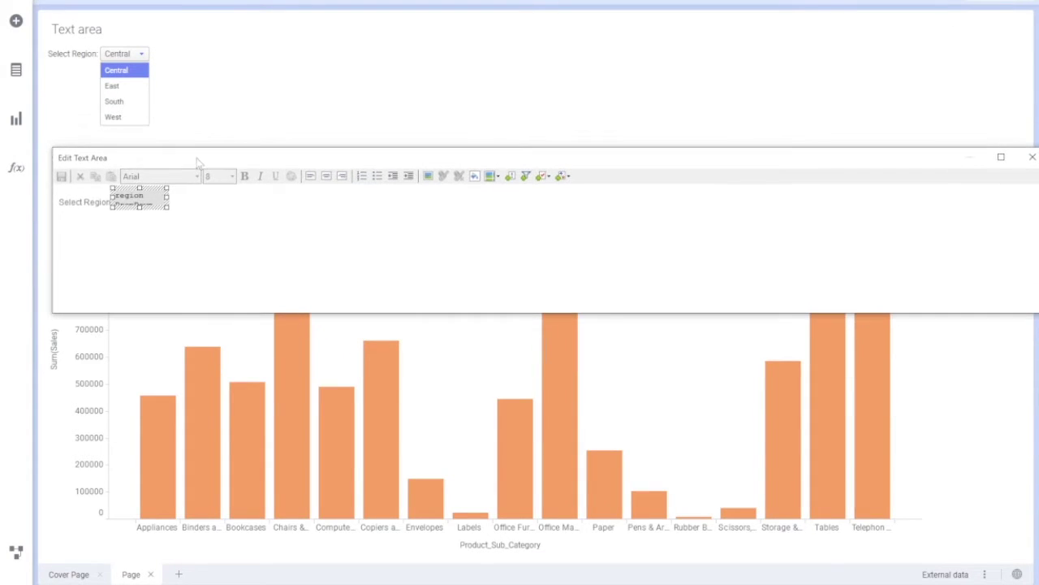
pyautogui.doubleClick(134, 196)
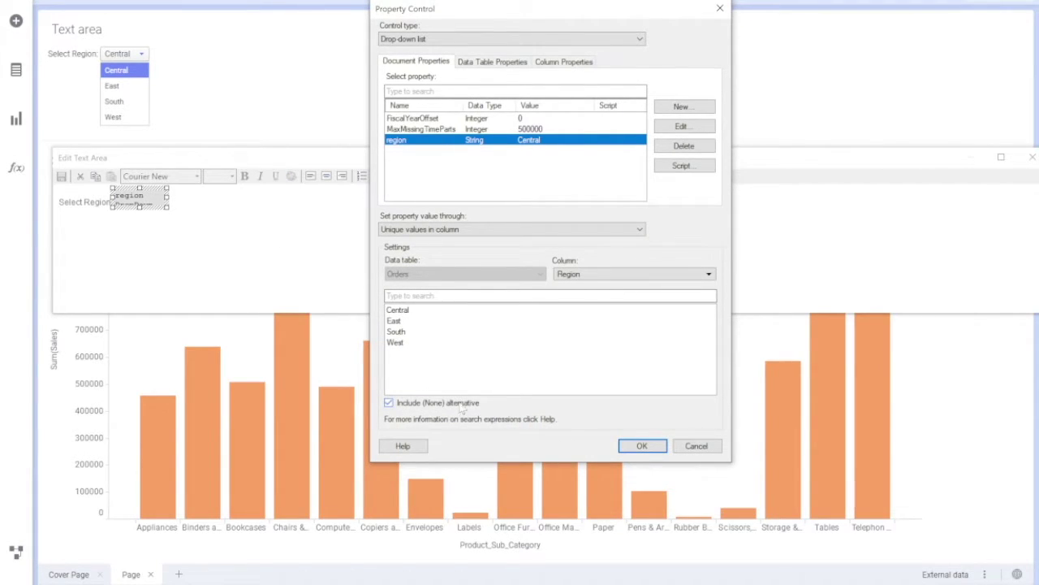
pyautogui.click(638, 450)
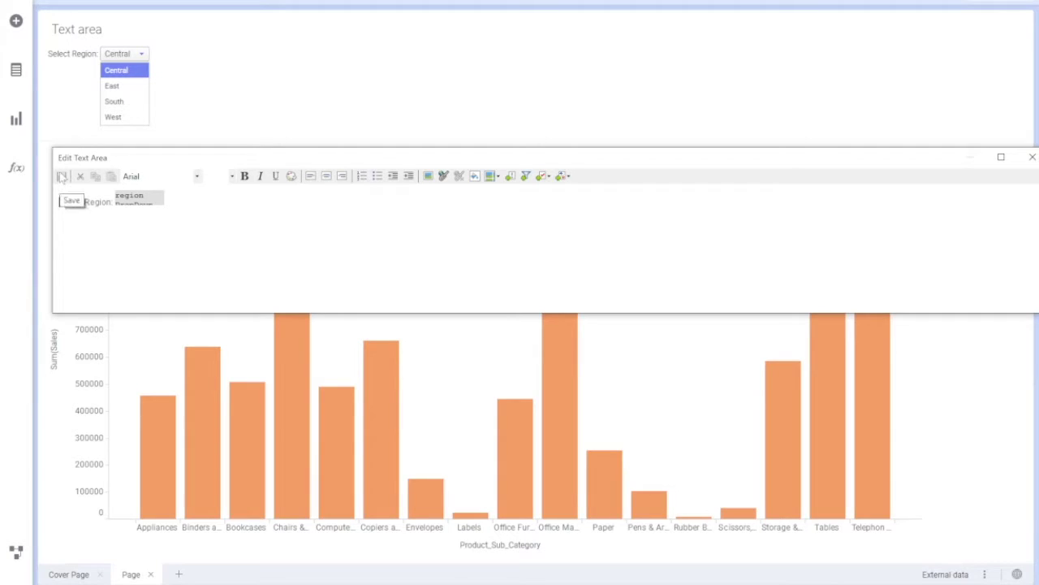
pyautogui.click(63, 177)
pyautogui.click(1032, 157)
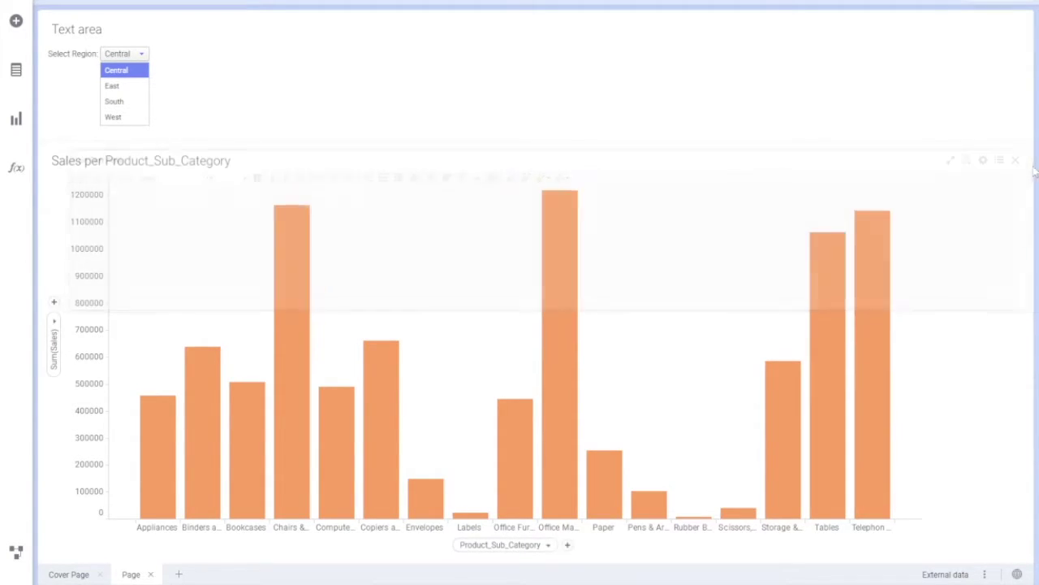
# Step: Select South in the Select Region drop-down list
pyautogui.click(120, 101)
pyautogui.click(124, 54)
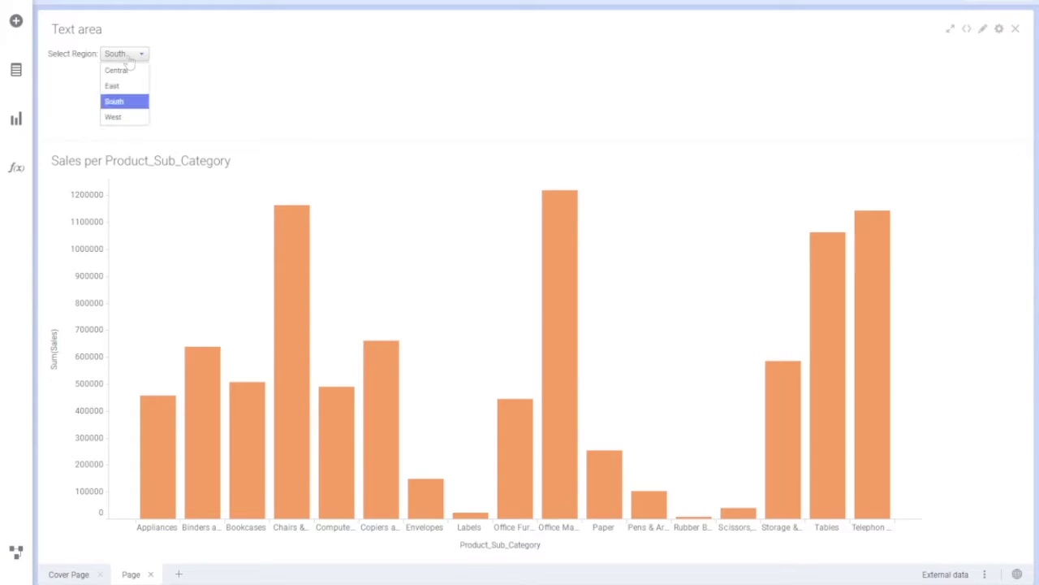
pyautogui.click(125, 54)
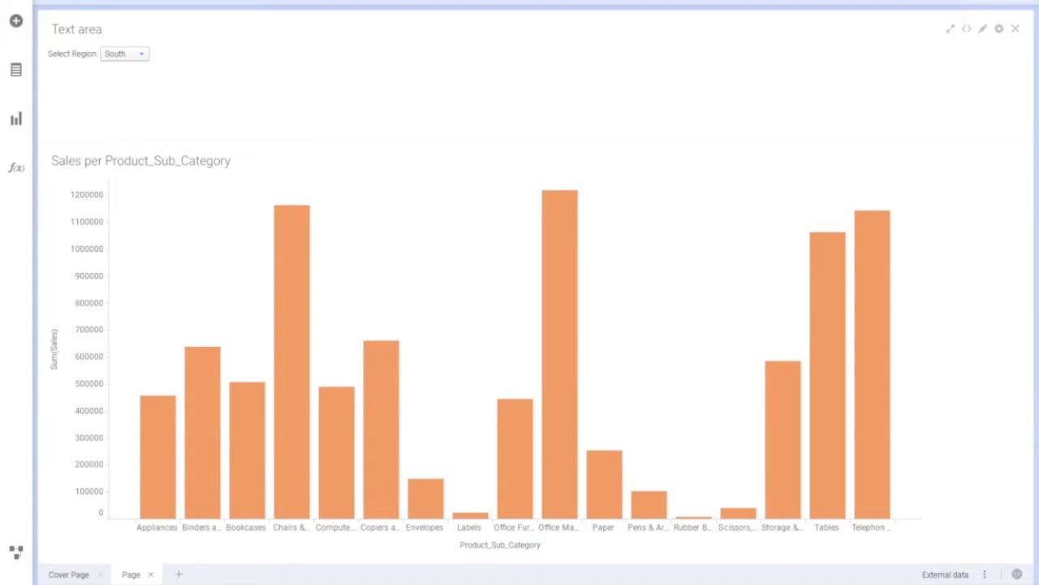
# Step: View the cover page, return to the chart page and select (None) in the Select Region drop-down list
pyautogui.click(78, 574)
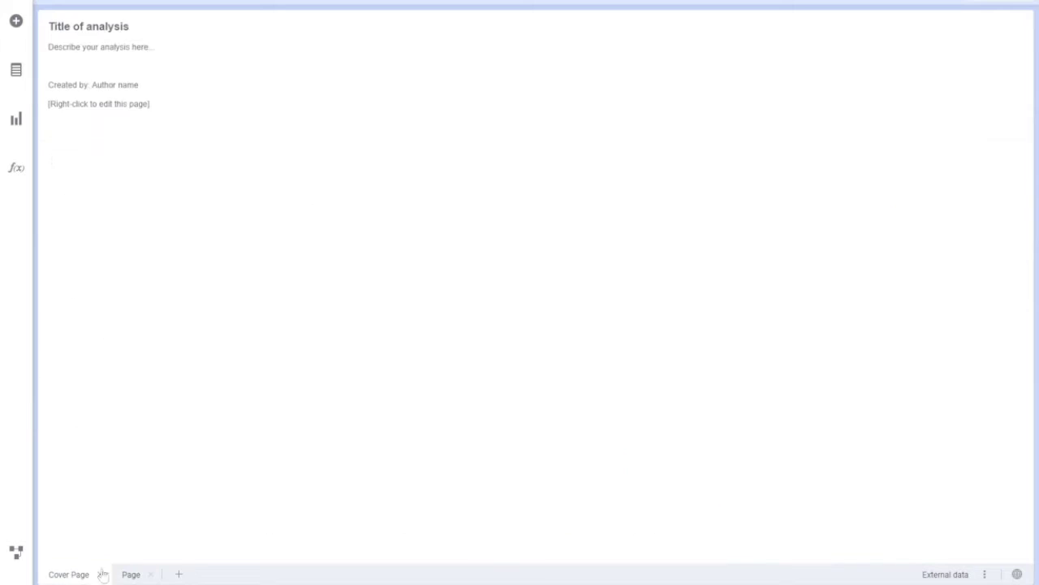
pyautogui.click(127, 575)
pyautogui.click(125, 54)
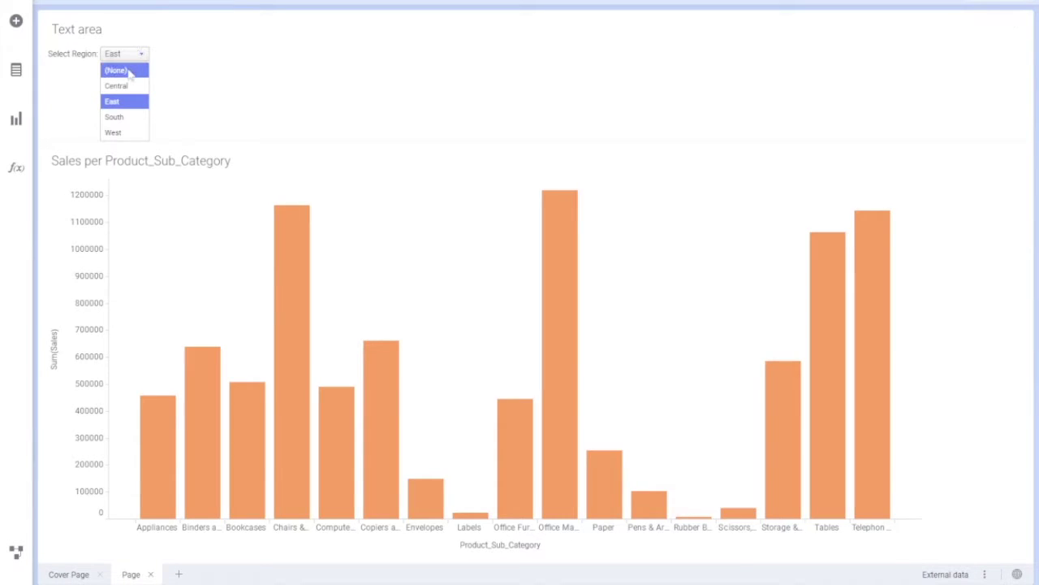
pyautogui.click(128, 71)
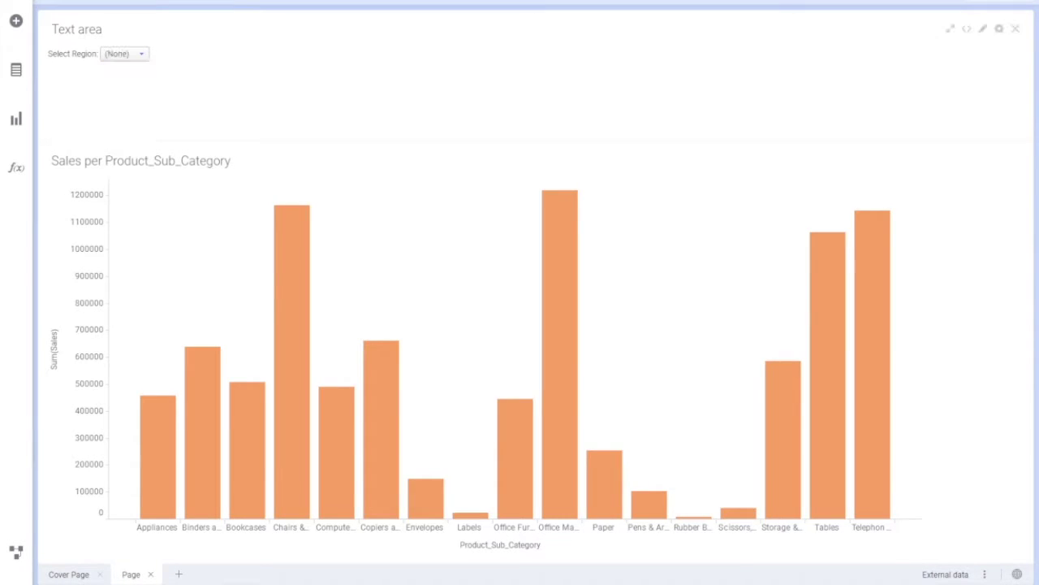
# Step: Examine the alternatives offered in the Select Region drop-down list
pyautogui.click(126, 54)
pyautogui.click(137, 72)
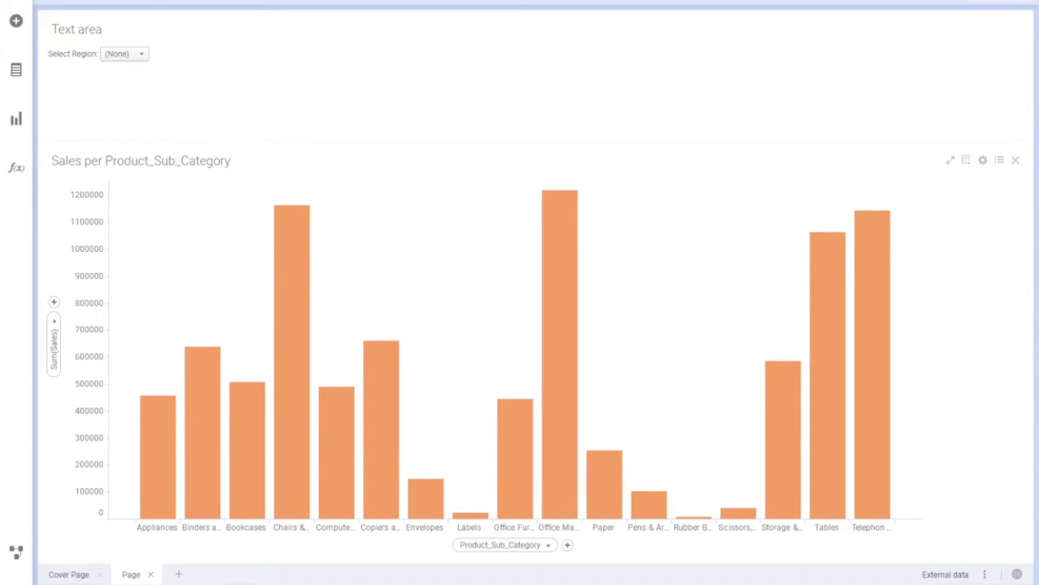
pyautogui.click(139, 57)
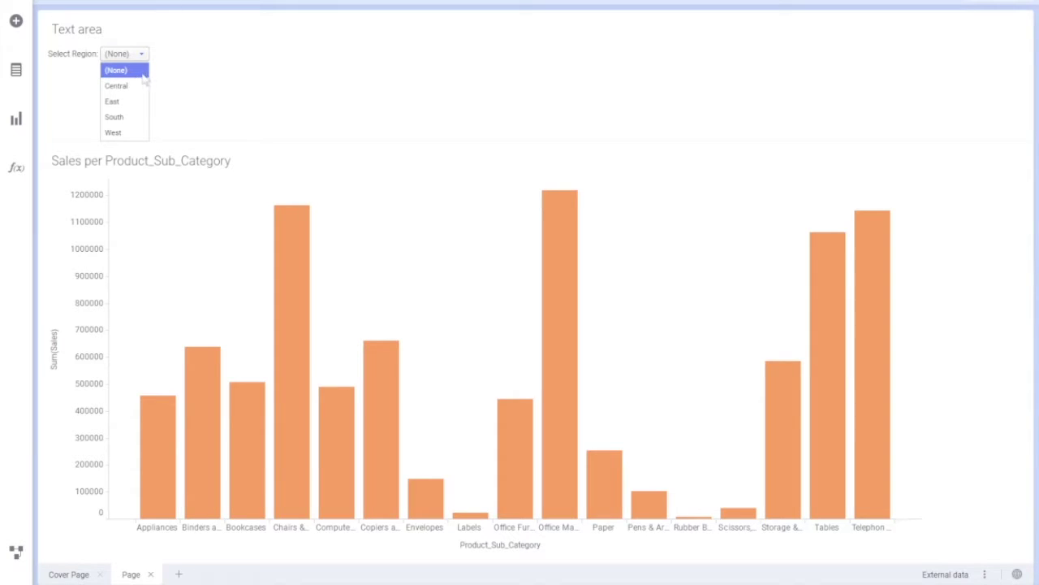
pyautogui.click(143, 74)
pyautogui.click(138, 54)
pyautogui.click(135, 59)
pyautogui.click(136, 57)
pyautogui.press('Escape')
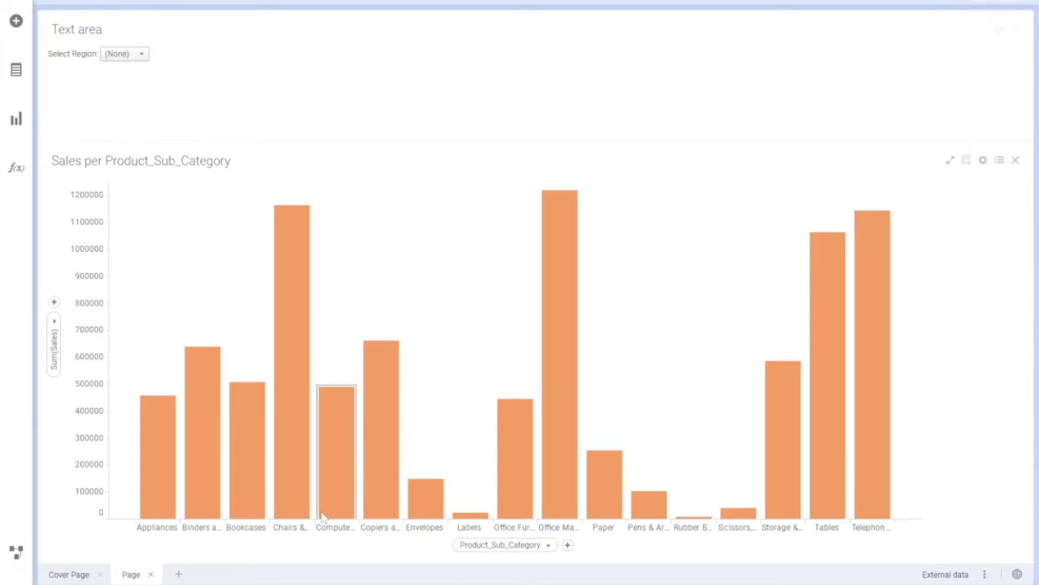
# Step: Switch to Notepad, note "None -> Select All", and return to the analysis
pyautogui.hotkey('alt', 'Tab')
pyautogui.write('None')
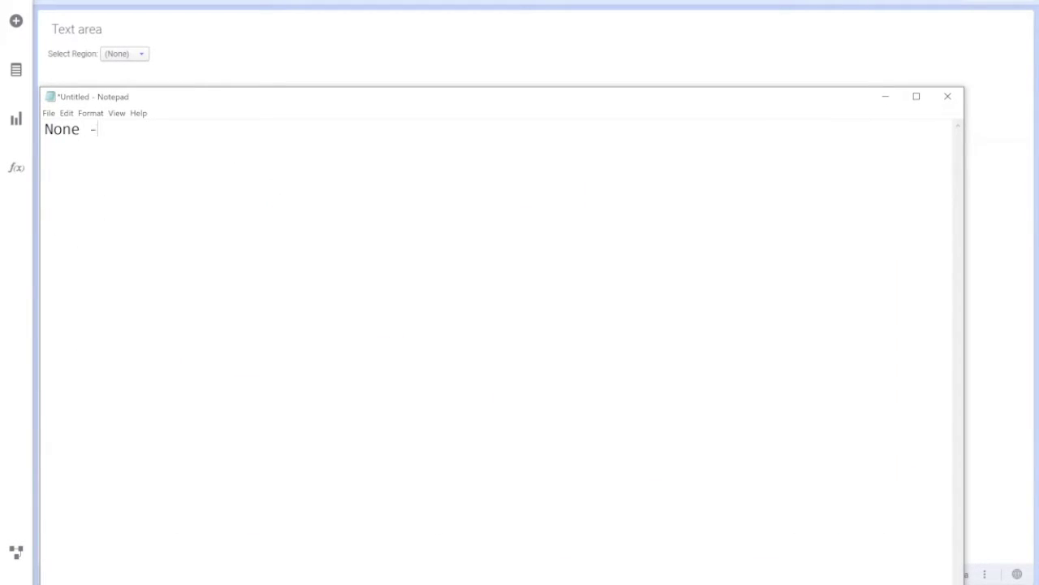
pyautogui.write(' -> All')
pyautogui.write('Select All')
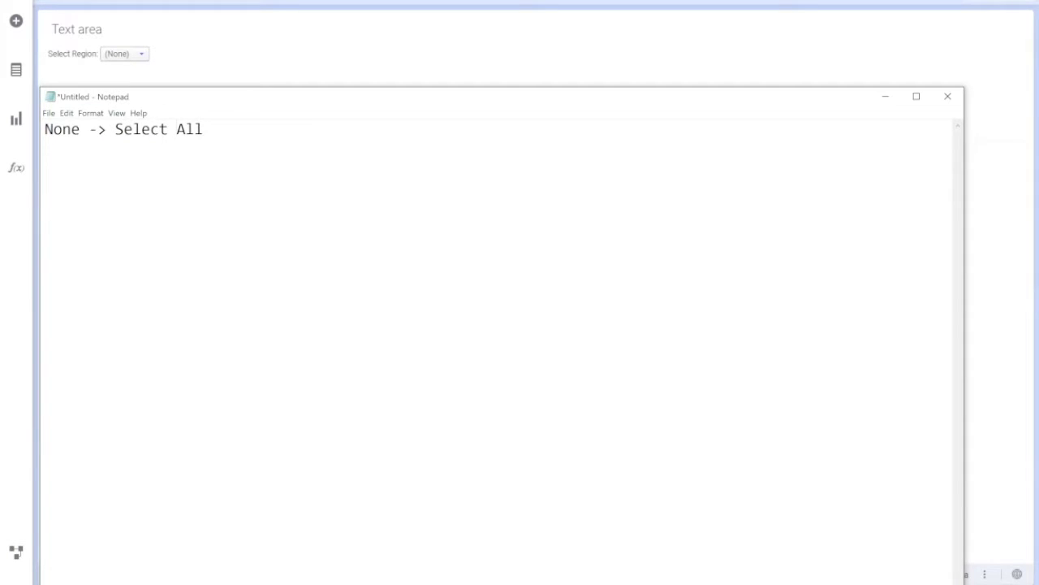
pyautogui.click(341, 63)
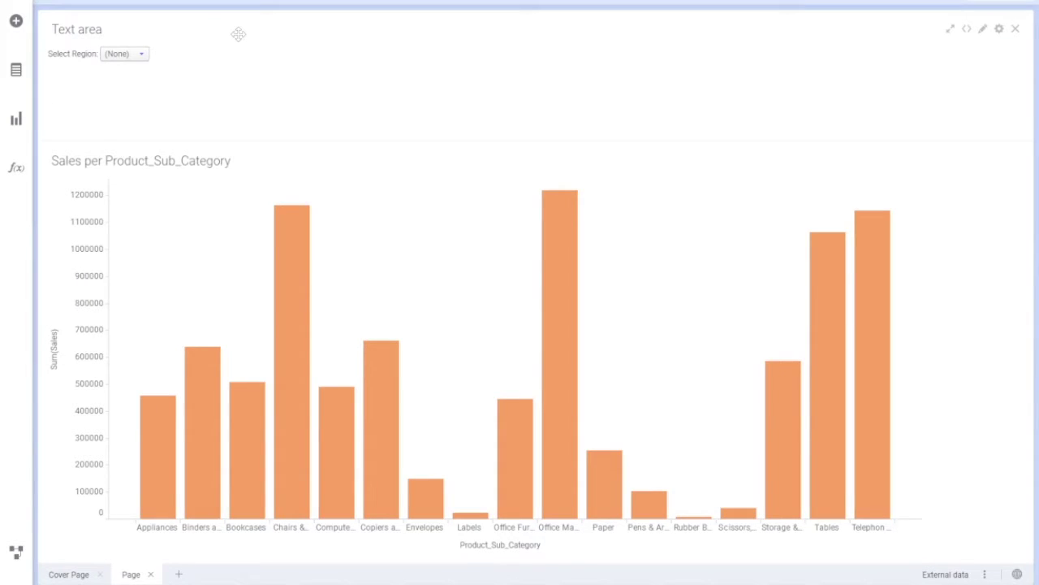
# Step: Examine the editing options available for the Select Region drop-down list
pyautogui.rightClick(134, 52)
pyautogui.rightClick(114, 79)
pyautogui.rightClick(132, 61)
pyautogui.rightClick(130, 65)
pyautogui.click(198, 35)
pyautogui.rightClick(133, 63)
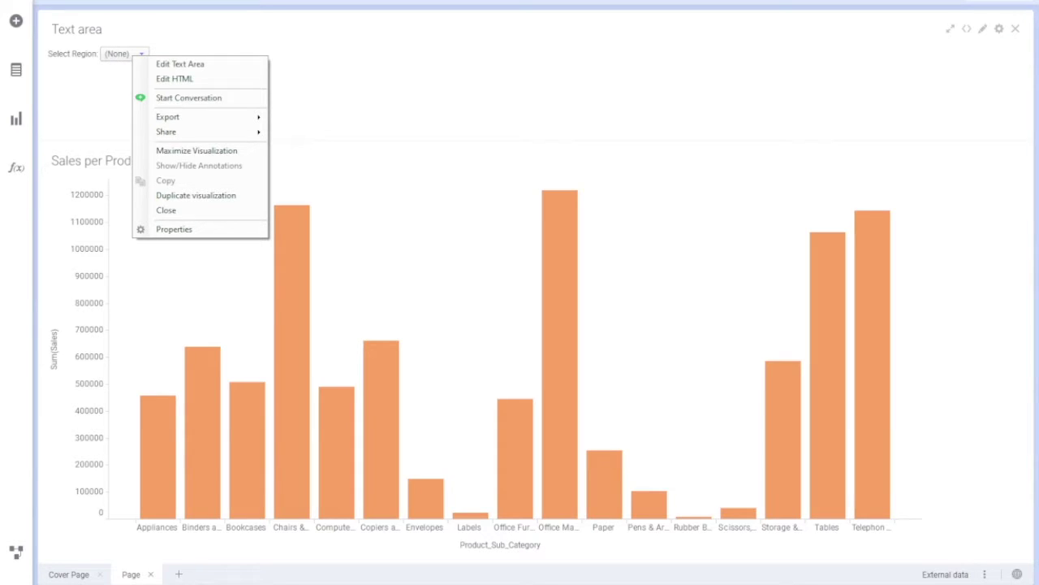
pyautogui.click(119, 61)
pyautogui.rightClick(119, 56)
pyautogui.press('Escape')
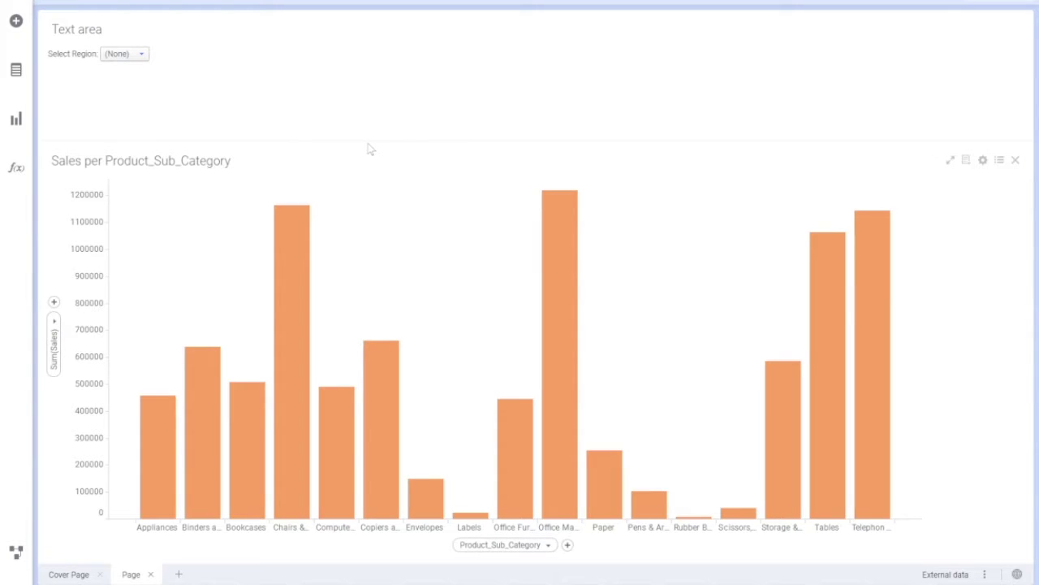
# Step: Reduce the height of the text area to give the bar chart below more room
pyautogui.moveTo(368, 141); pyautogui.dragTo(371, 105)
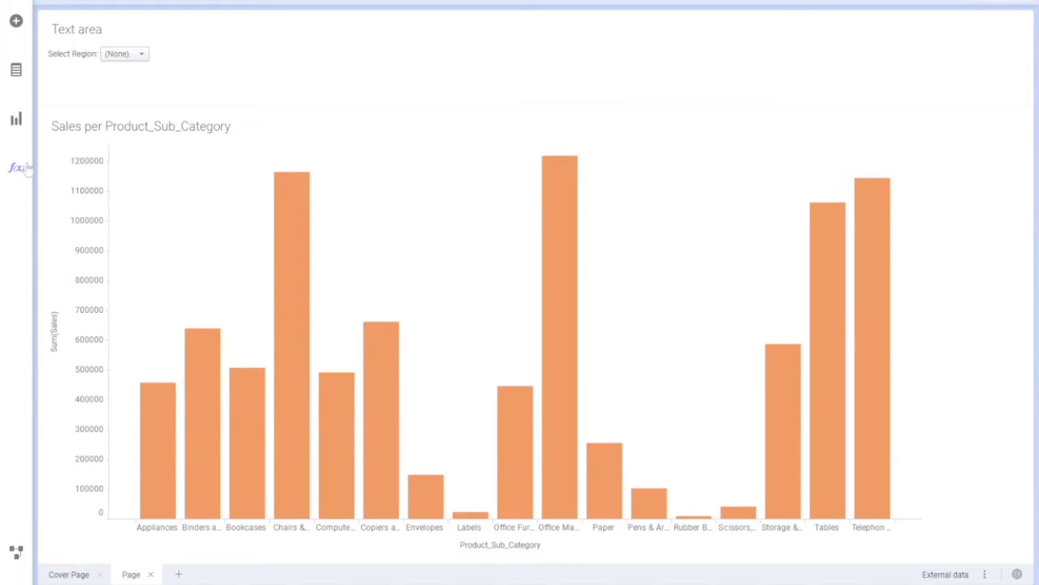
pyautogui.click(15, 120)
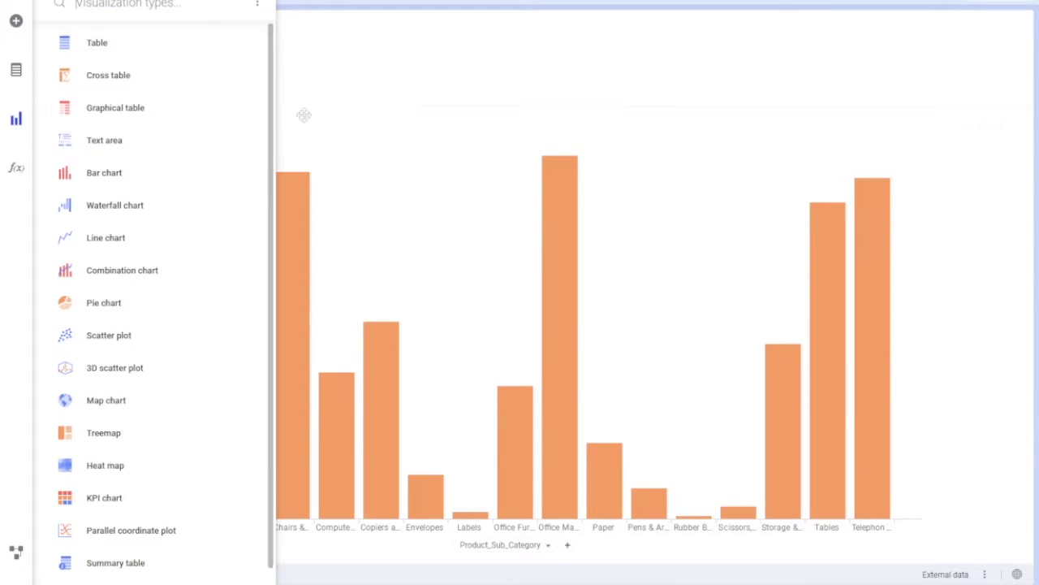
pyautogui.click(306, 88)
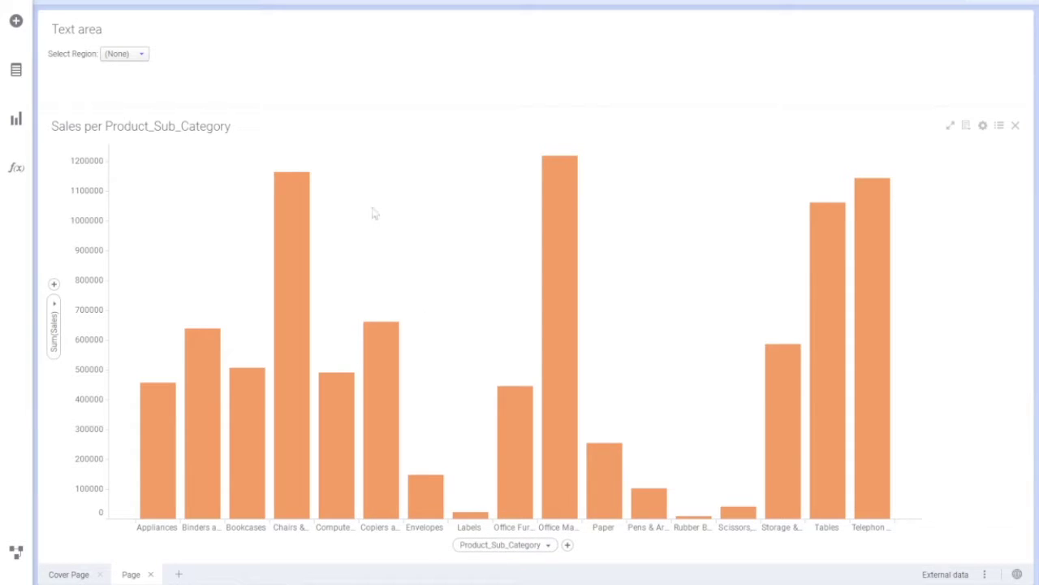
pyautogui.click(15, 22)
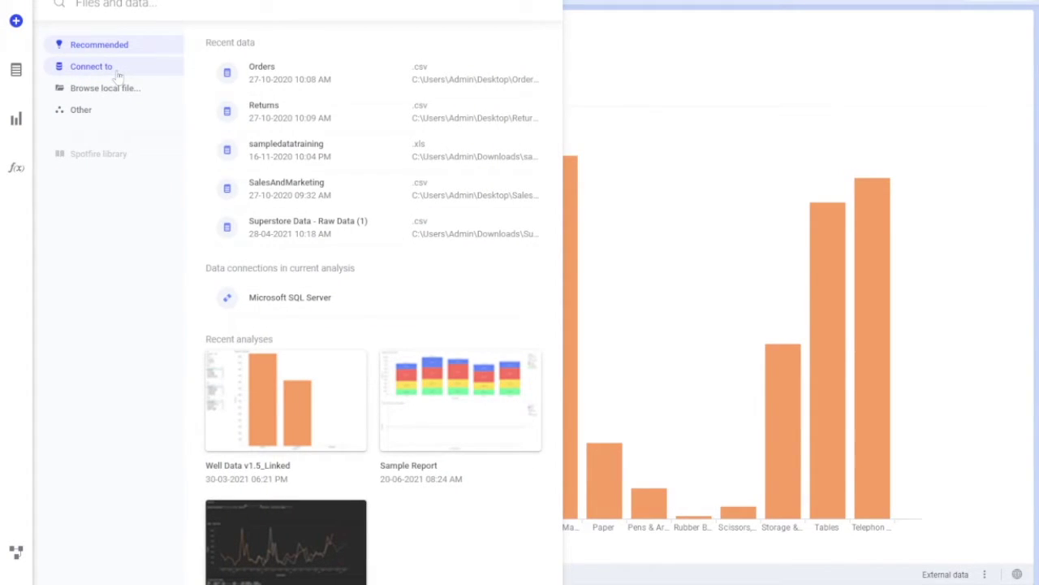
pyautogui.click(309, 301)
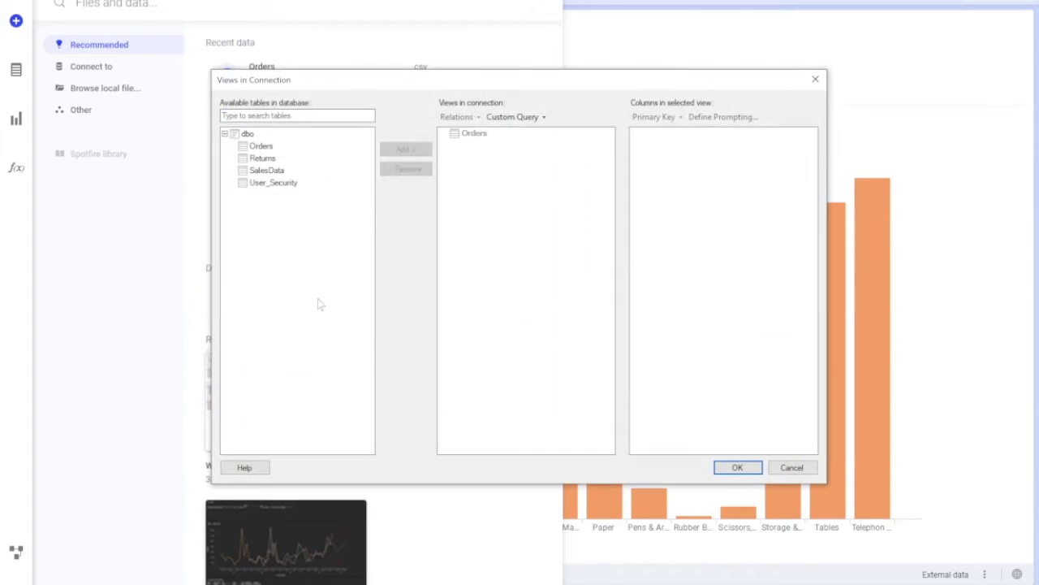
pyautogui.click(263, 147)
pyautogui.click(794, 471)
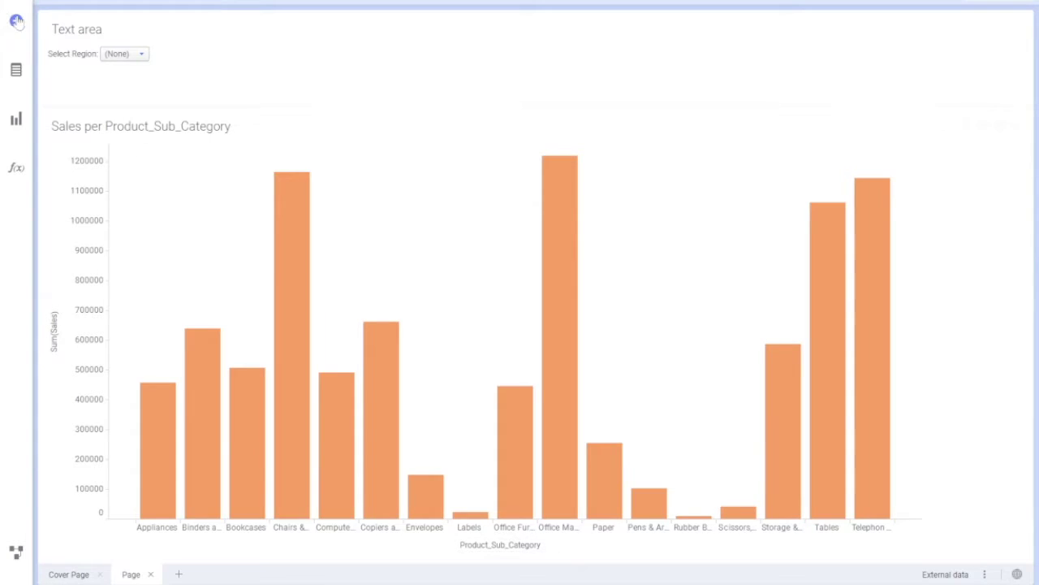
# Step: Create a new Microsoft SQL Server connection to the Training database on localhost, using username sa and the account password
pyautogui.click(16, 21)
pyautogui.click(122, 73)
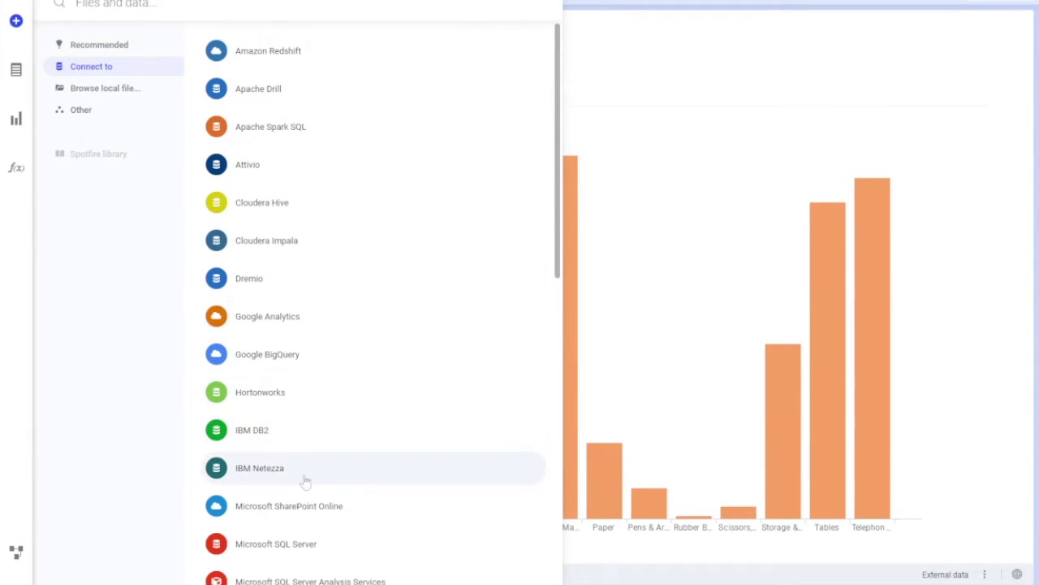
pyautogui.click(307, 546)
pyautogui.click(484, 188)
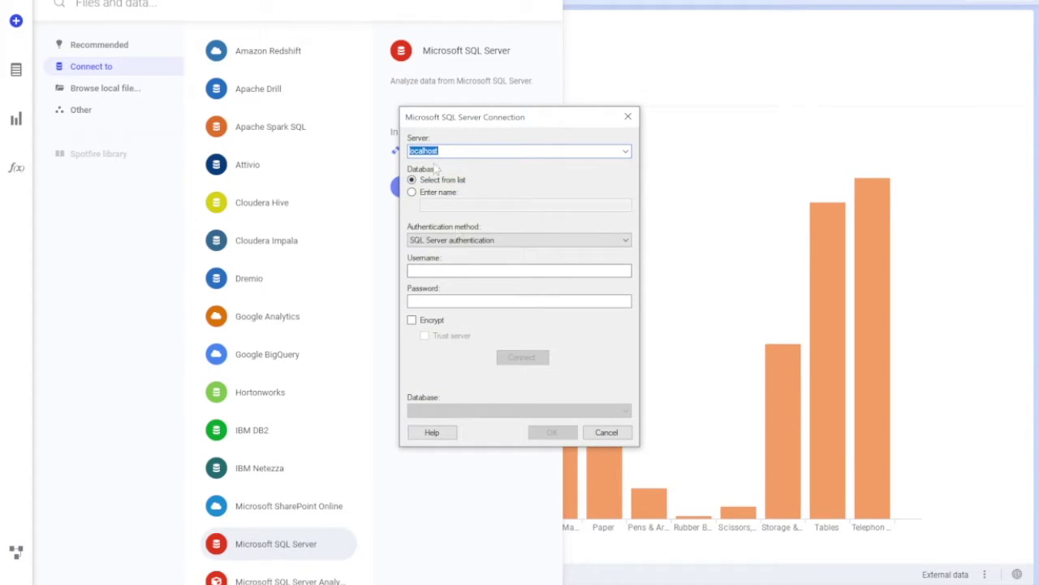
pyautogui.click(422, 270)
pyautogui.write('sa')
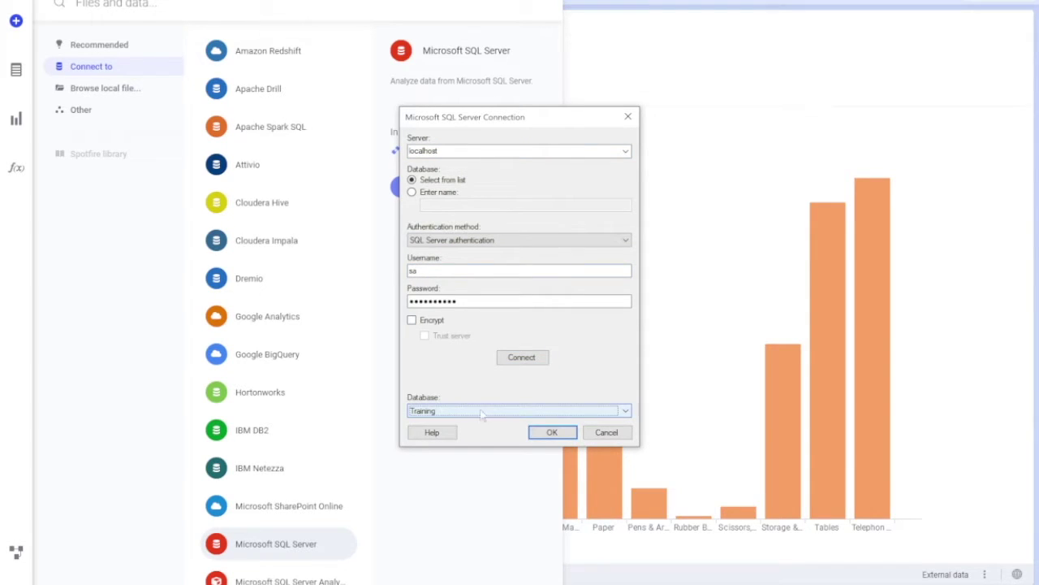
pyautogui.click(551, 432)
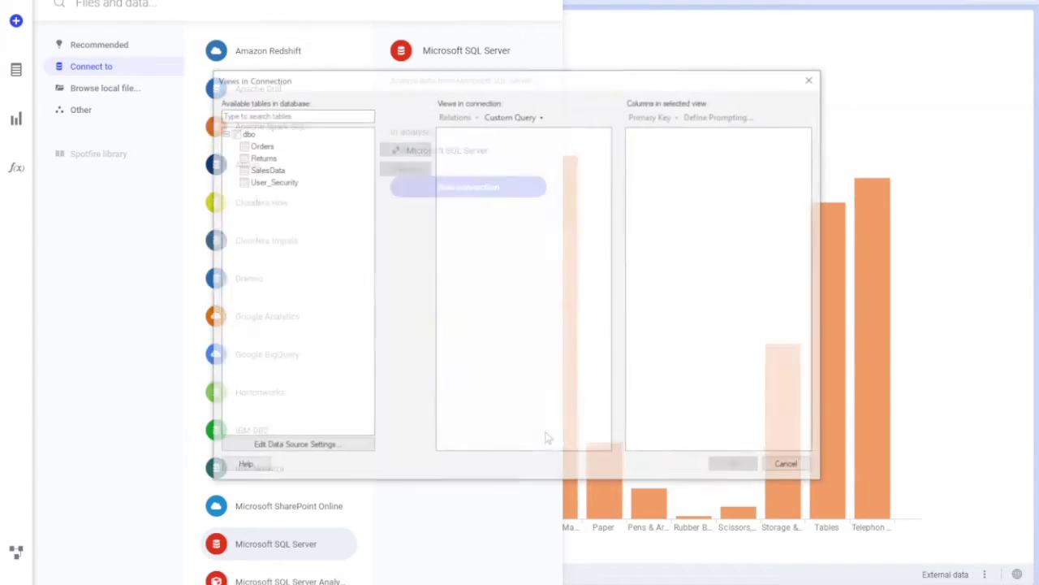
# Step: Add the Orders table to the connection with only its Region column included, and confirm the views
pyautogui.click(262, 146)
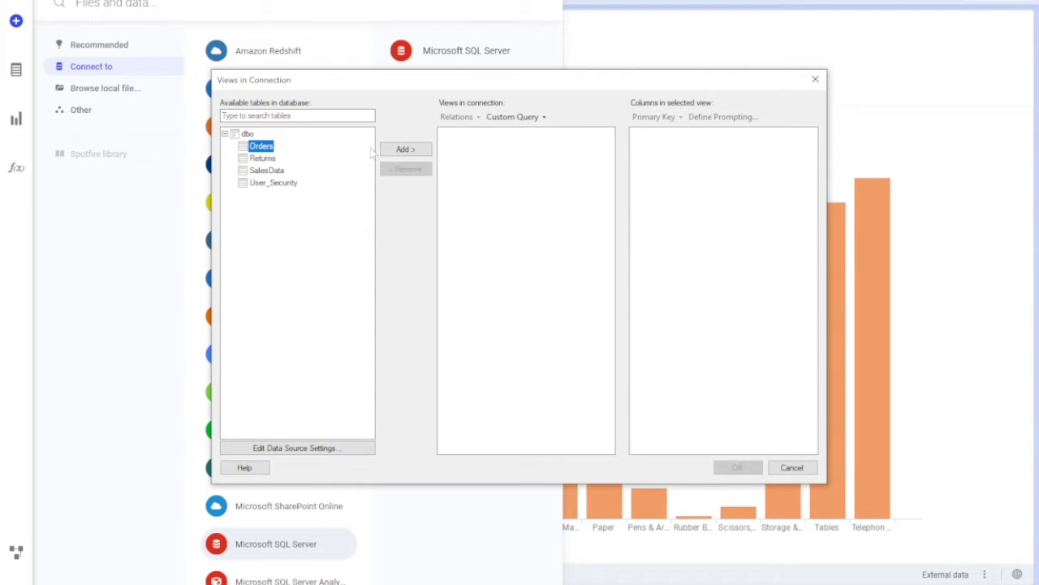
pyautogui.click(404, 149)
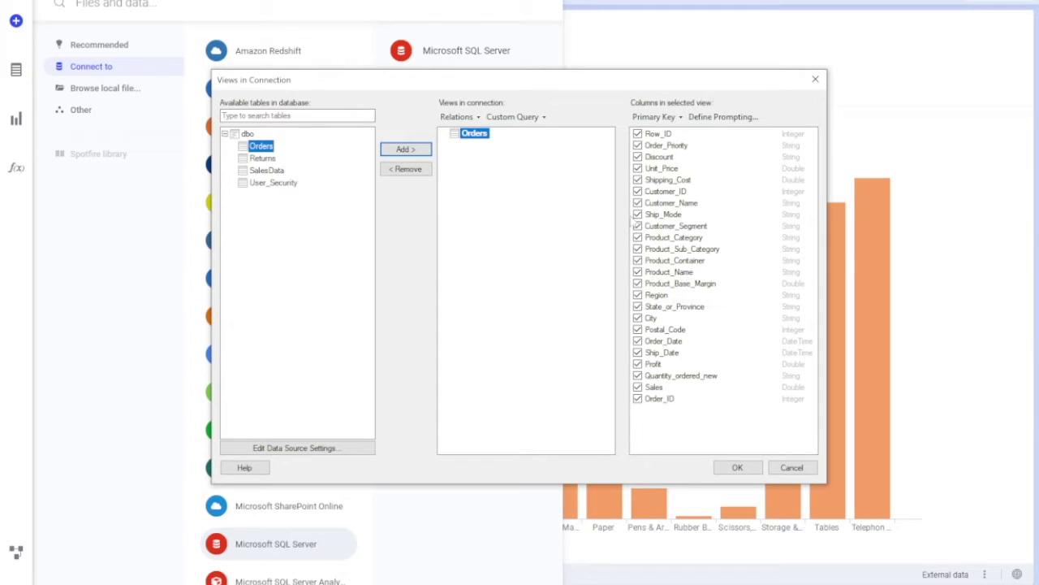
pyautogui.click(637, 133)
pyautogui.click(638, 146)
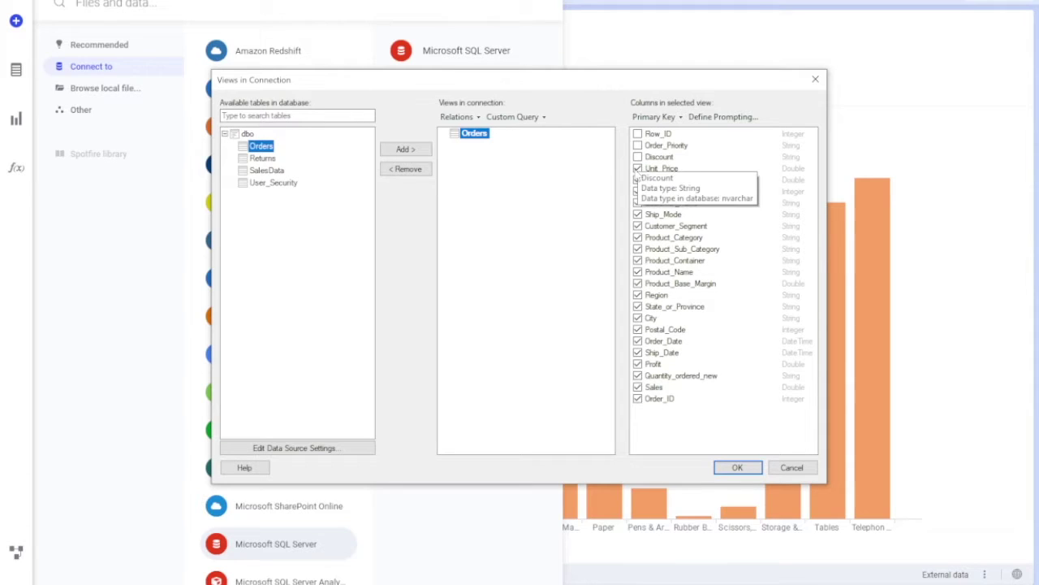
pyautogui.click(638, 168)
pyautogui.click(638, 181)
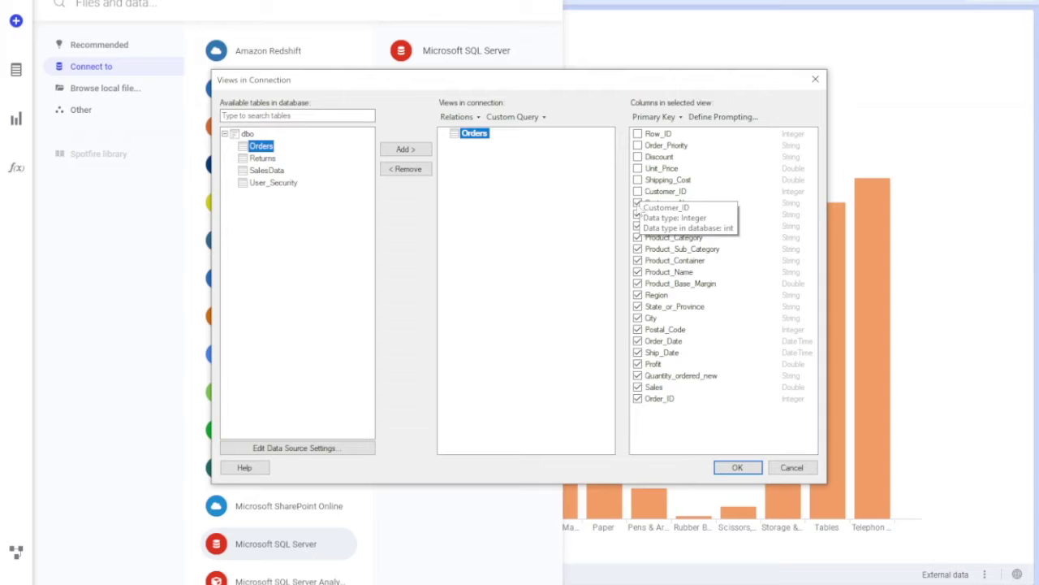
pyautogui.click(639, 215)
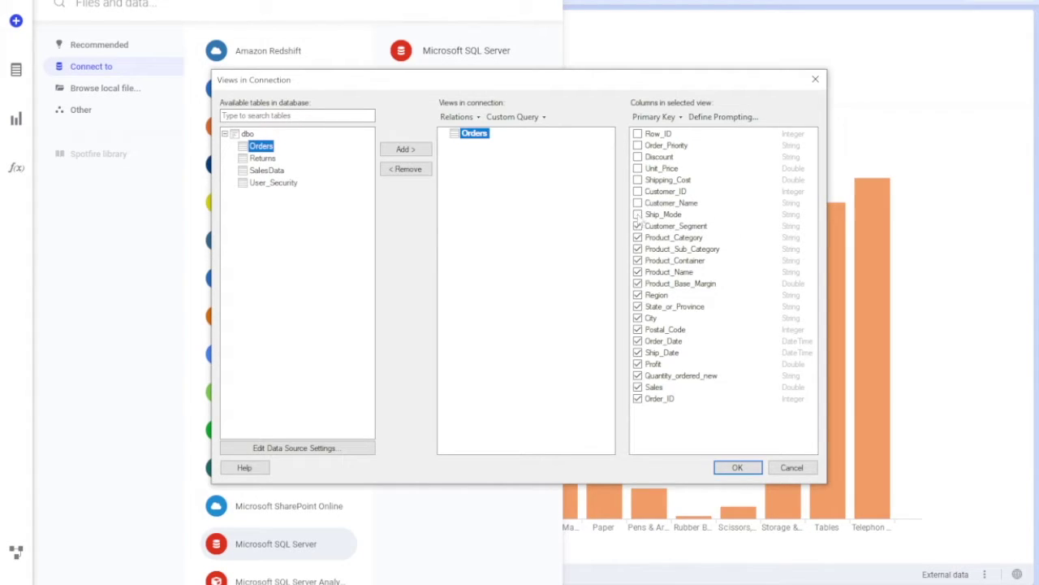
pyautogui.click(638, 237)
pyautogui.click(639, 273)
pyautogui.click(638, 306)
pyautogui.click(638, 317)
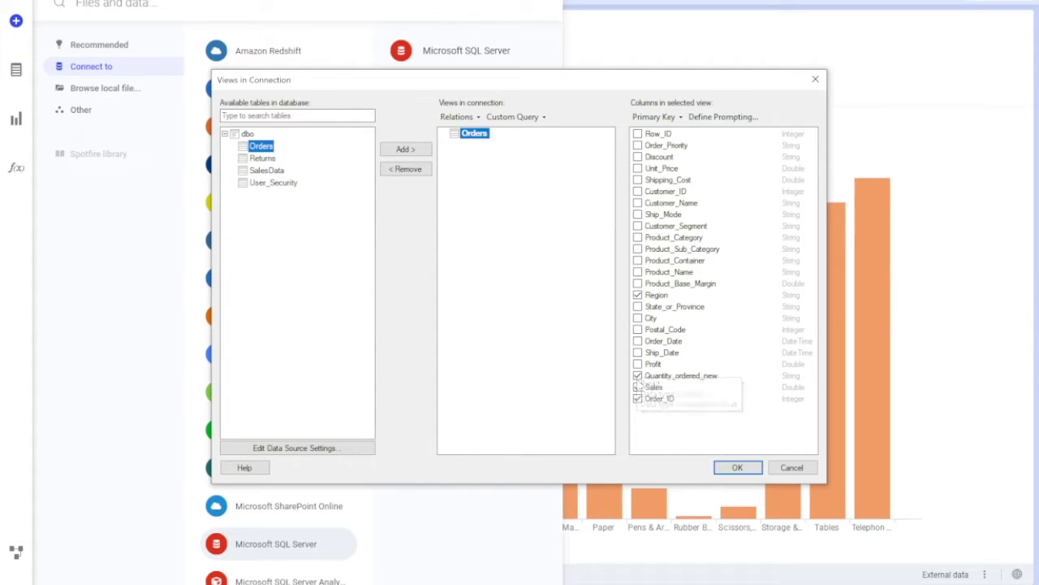
pyautogui.click(638, 375)
pyautogui.click(638, 399)
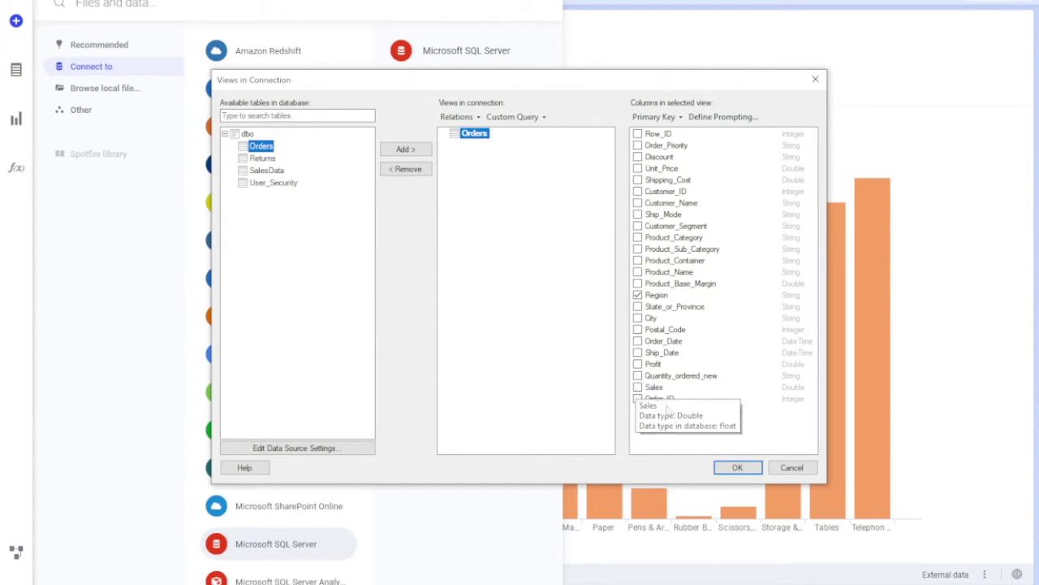
pyautogui.click(737, 467)
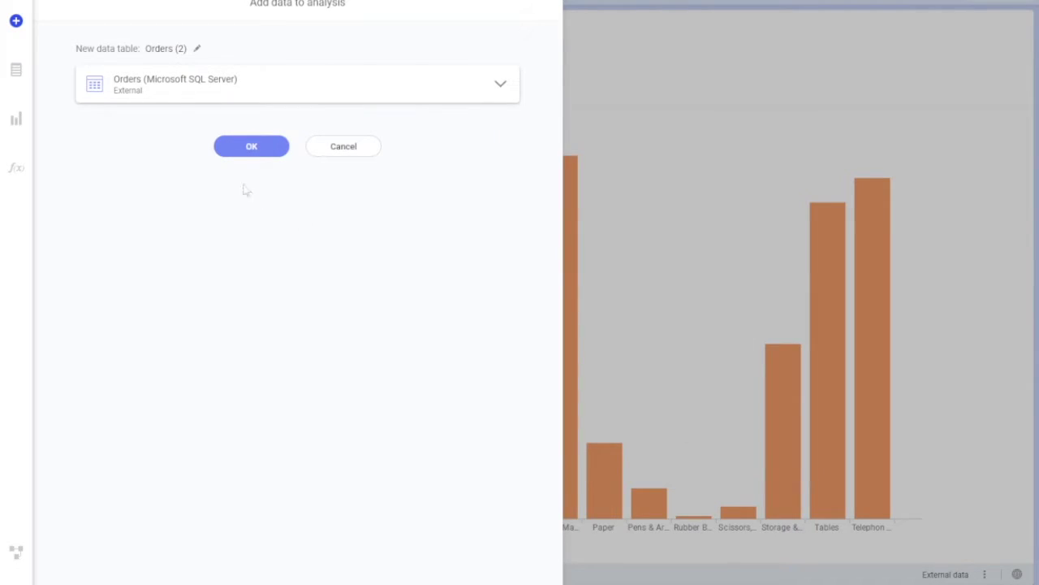
# Step: Set the new Orders data table to load through Import instead of External
pyautogui.click(198, 91)
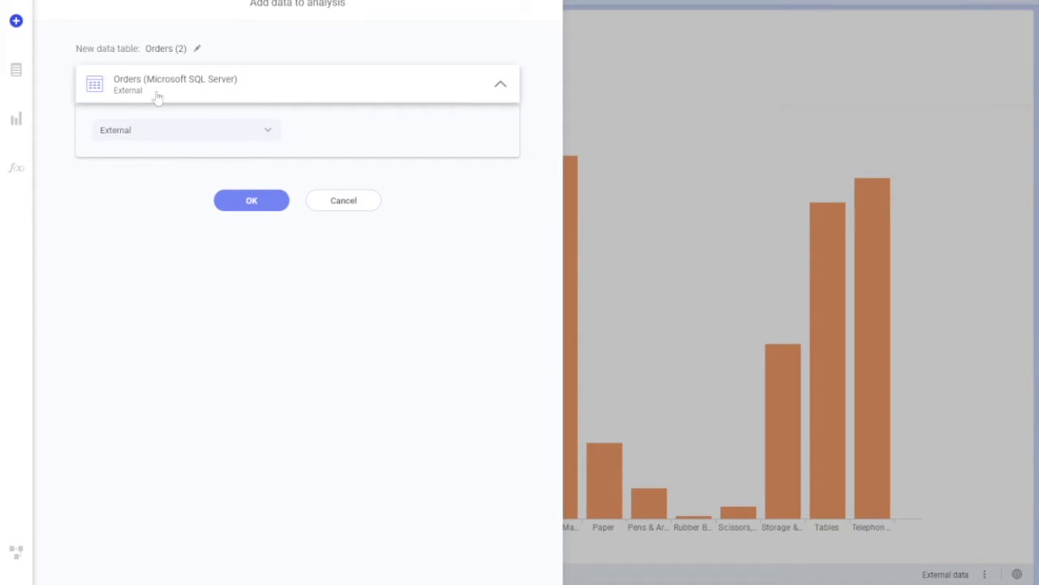
pyautogui.click(165, 135)
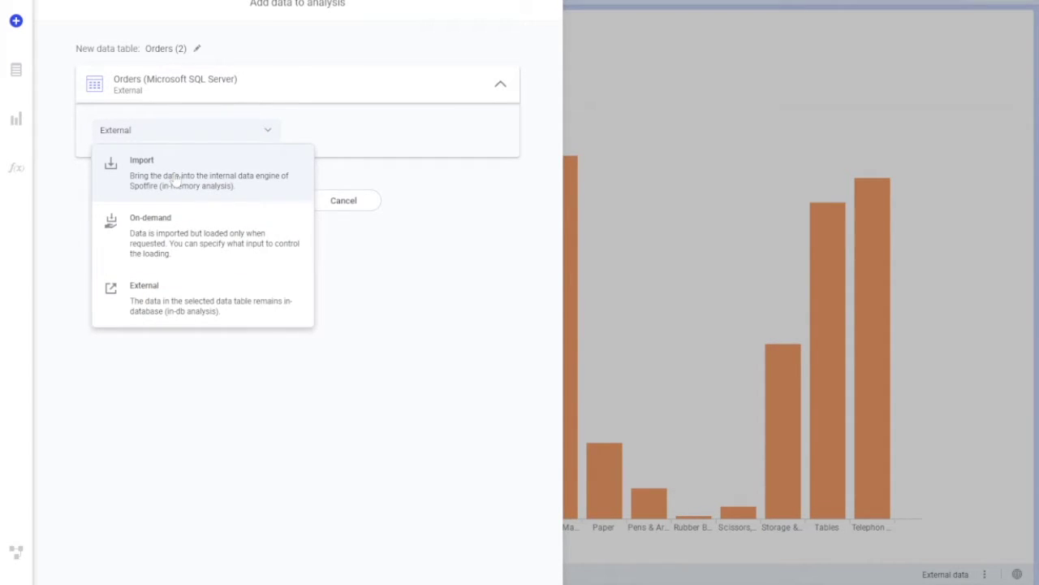
pyautogui.click(174, 179)
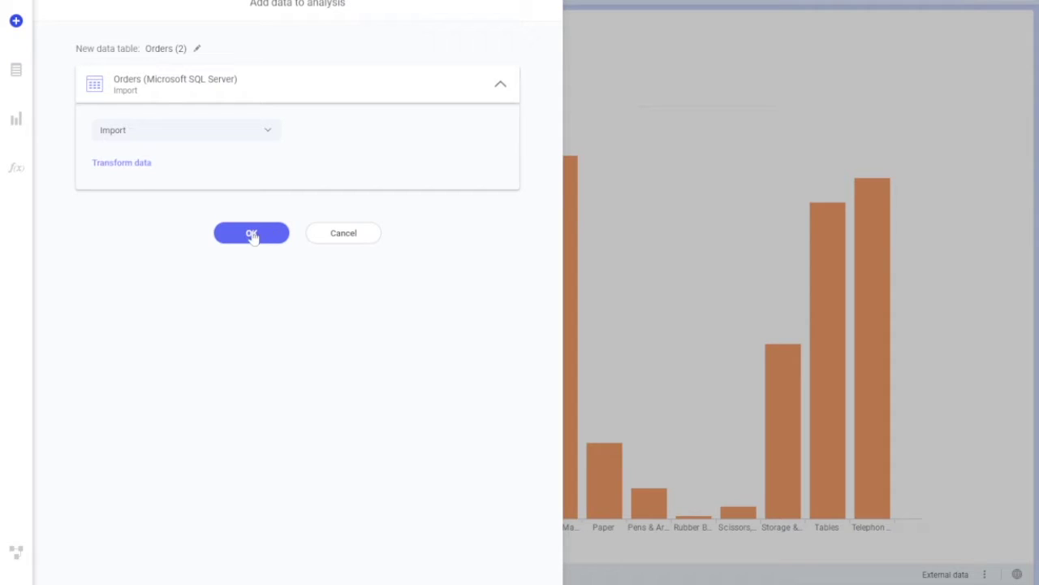
# Step: Add a Pivot transformation with Region as the row identifier and load the new Orders table into the analysis
pyautogui.click(138, 165)
pyautogui.click(506, 225)
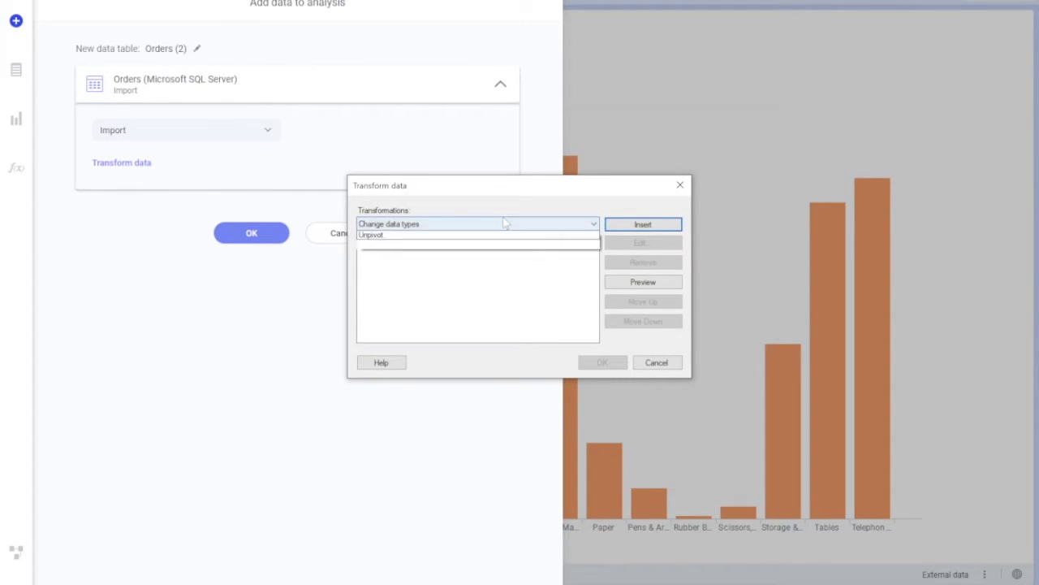
pyautogui.click(398, 298)
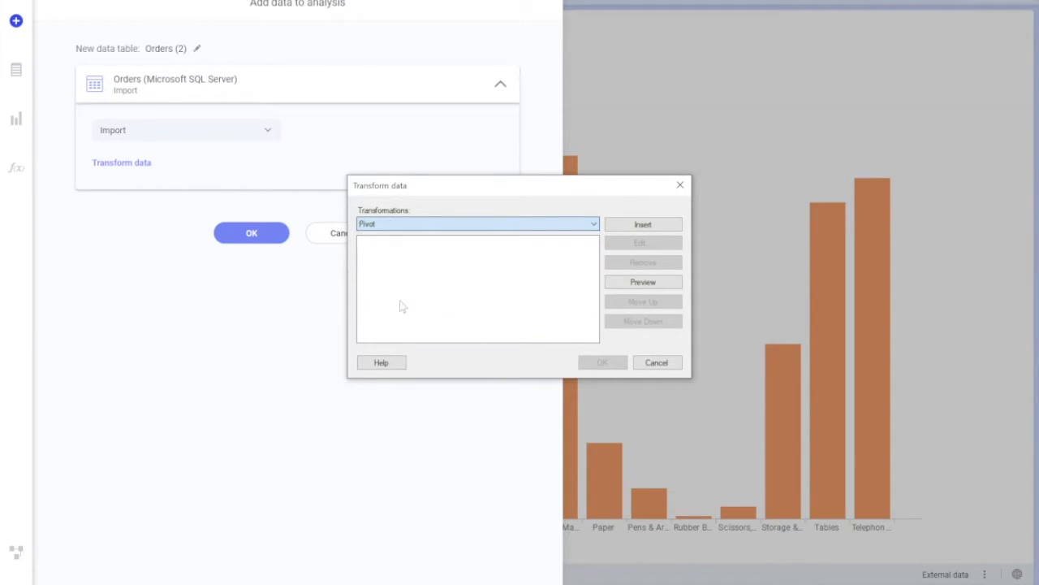
pyautogui.click(639, 224)
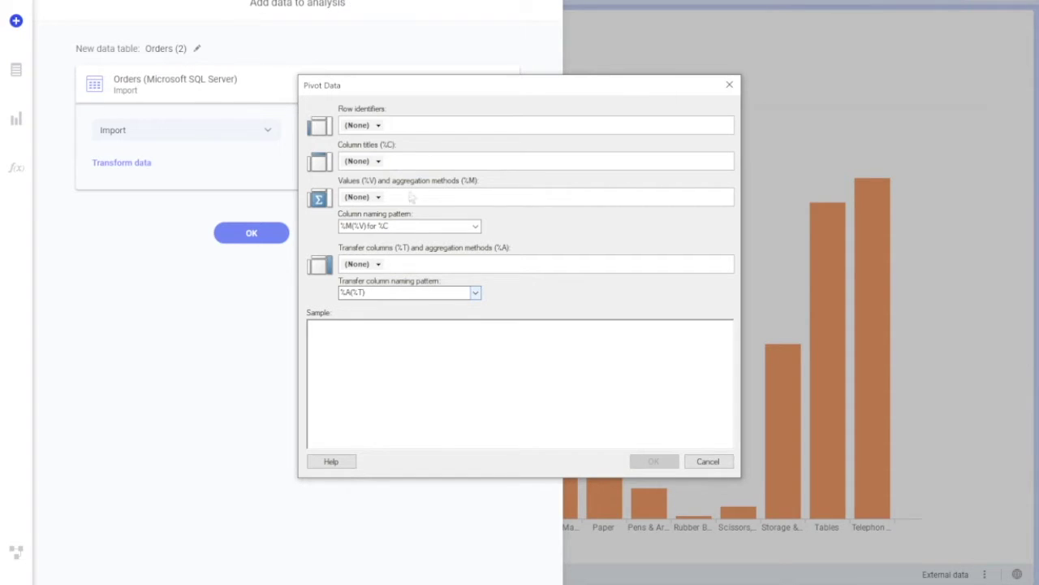
pyautogui.click(379, 126)
pyautogui.click(382, 158)
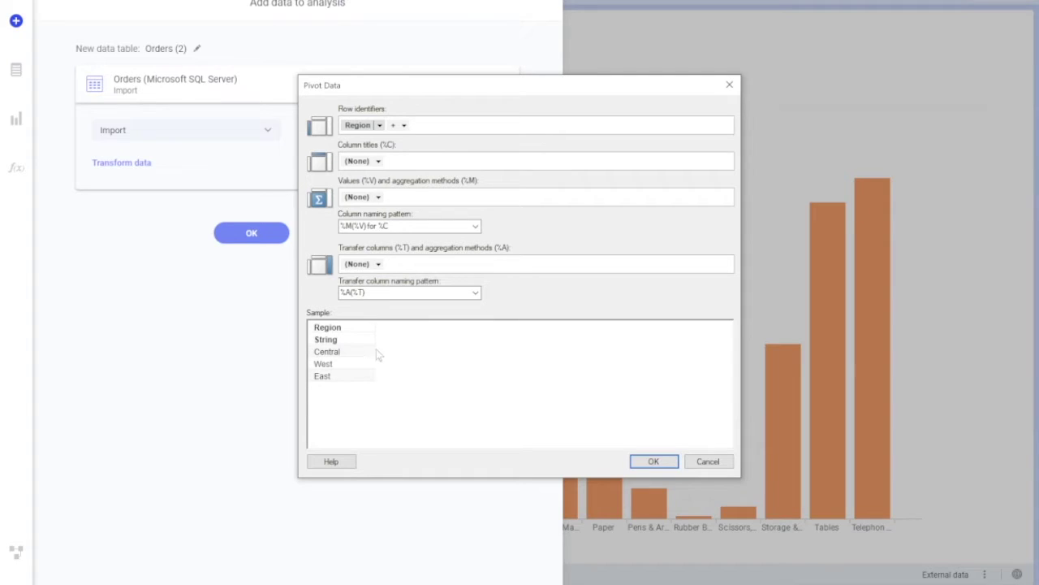
pyautogui.click(645, 459)
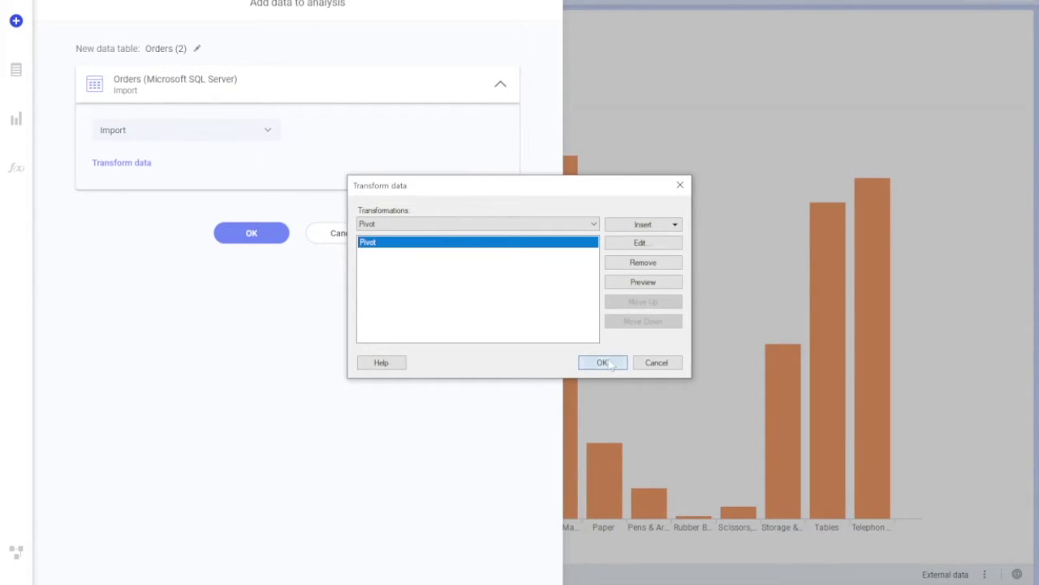
pyautogui.click(608, 363)
pyautogui.click(251, 278)
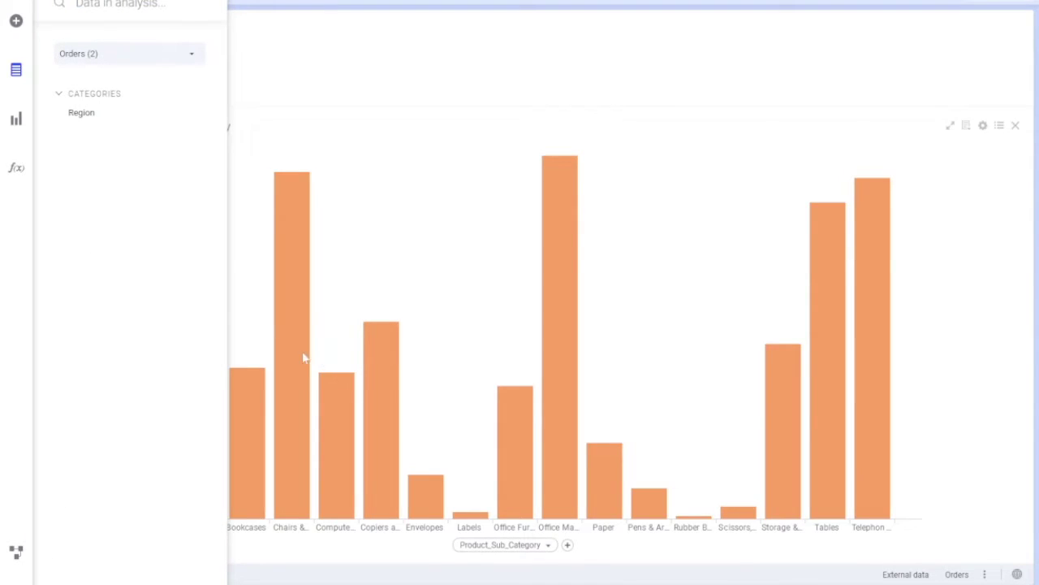
# Step: Check the choices in the Select Region list and examine the new table's Region values in the data canvas
pyautogui.click(132, 55)
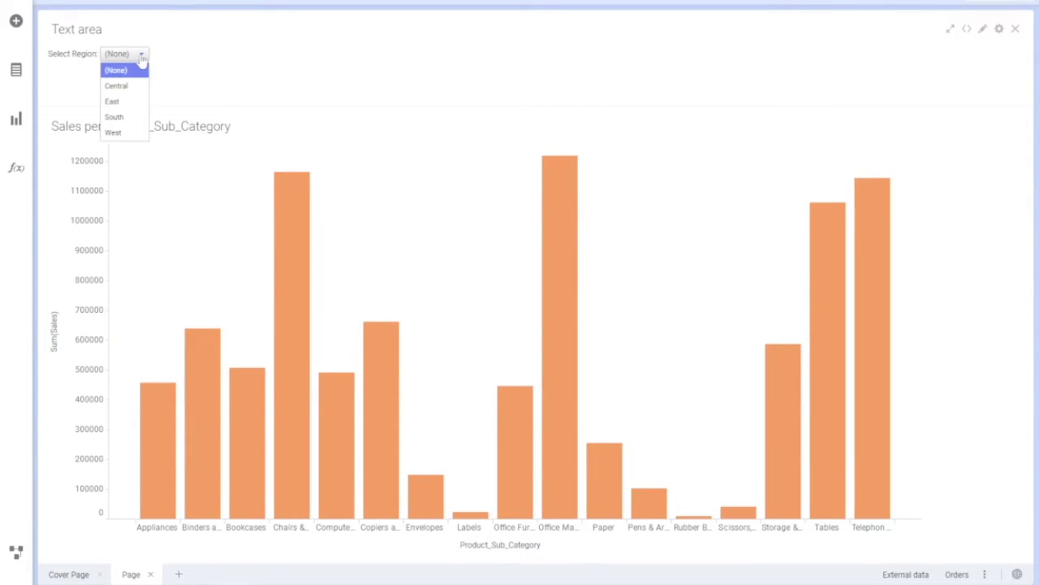
pyautogui.click(117, 70)
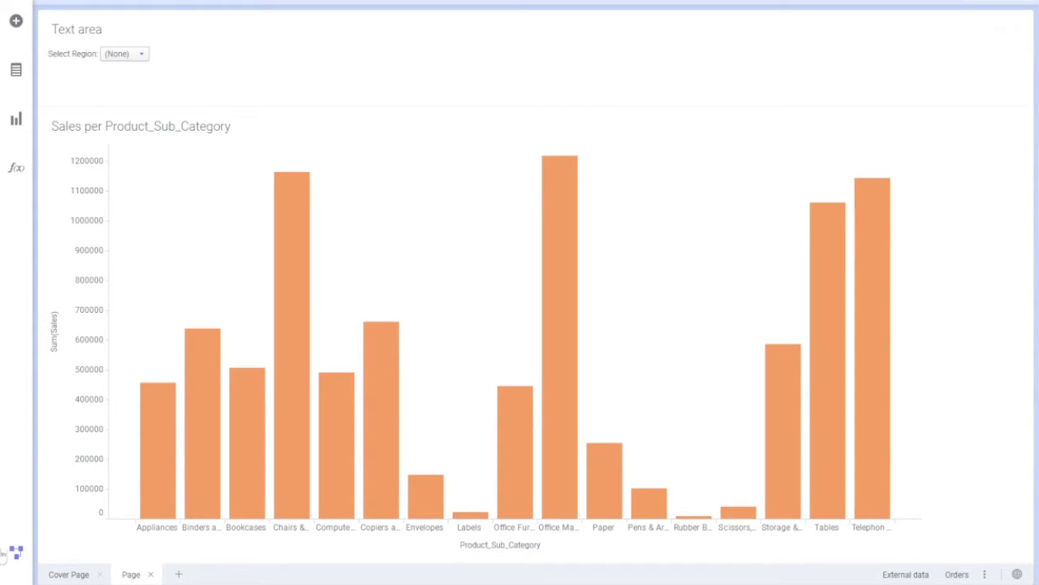
pyautogui.click(16, 554)
pyautogui.click(367, 222)
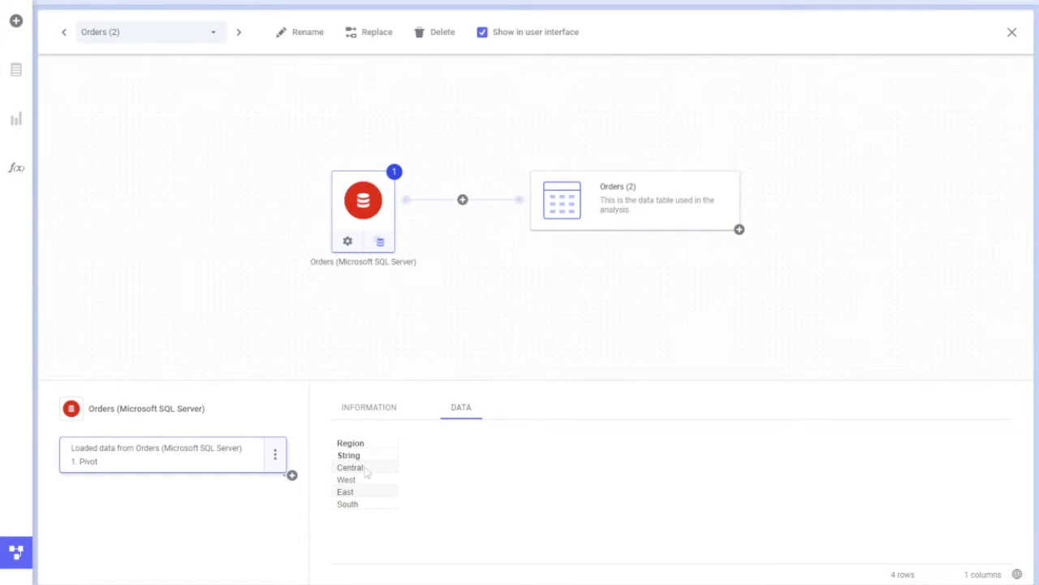
pyautogui.click(16, 554)
pyautogui.click(17, 555)
# Step: Rename the Orders (2) data table as "Orders for ALL Option"
pyautogui.click(463, 204)
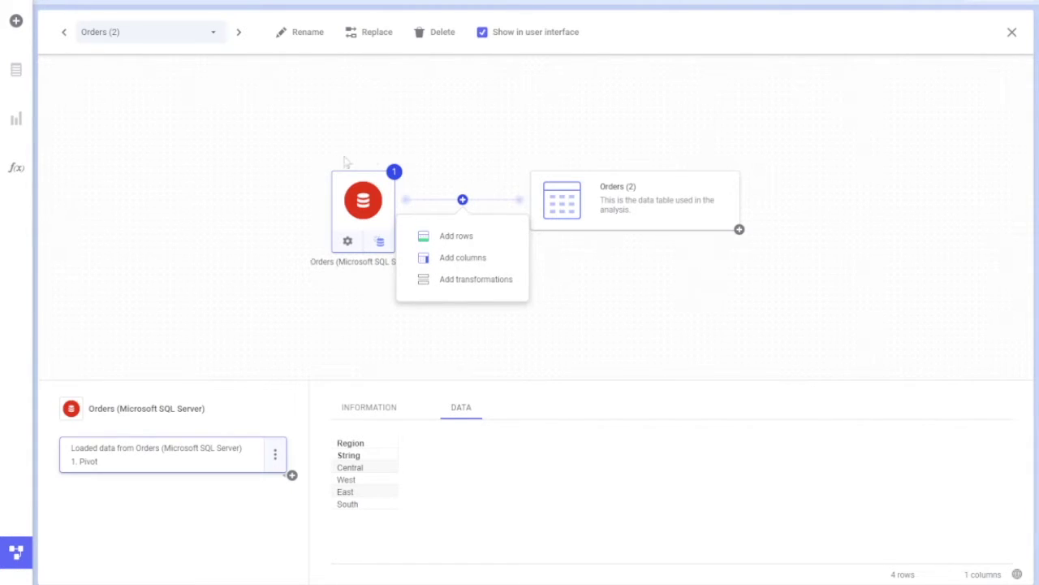
pyautogui.click(306, 39)
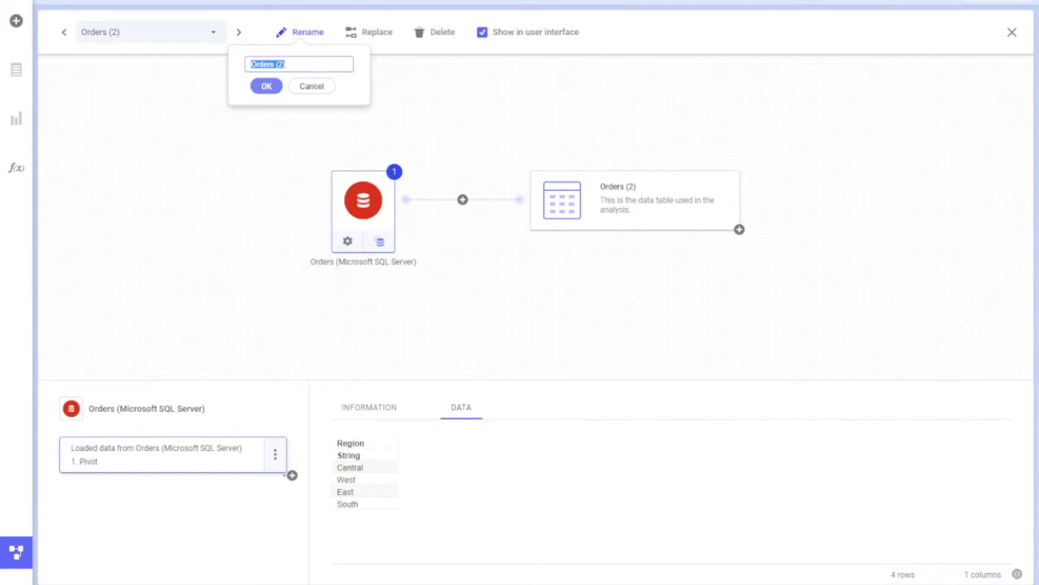
pyautogui.click(287, 64)
pyautogui.press('BackSpace')
pyautogui.click(265, 87)
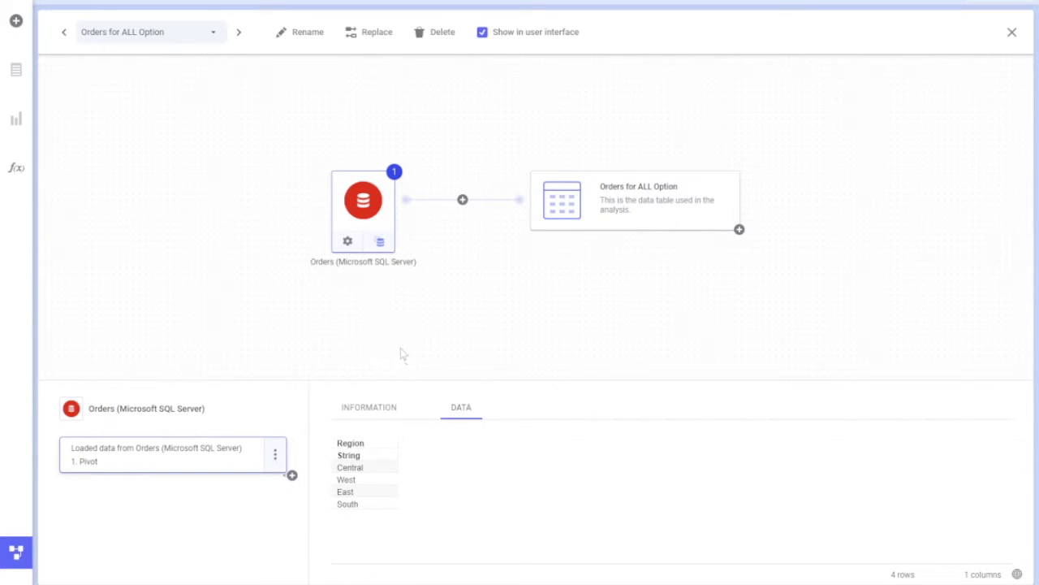
# Step: Start adding rows to the Orders for ALL Option table and try to paste them from the clipboard
pyautogui.click(462, 200)
pyautogui.click(453, 236)
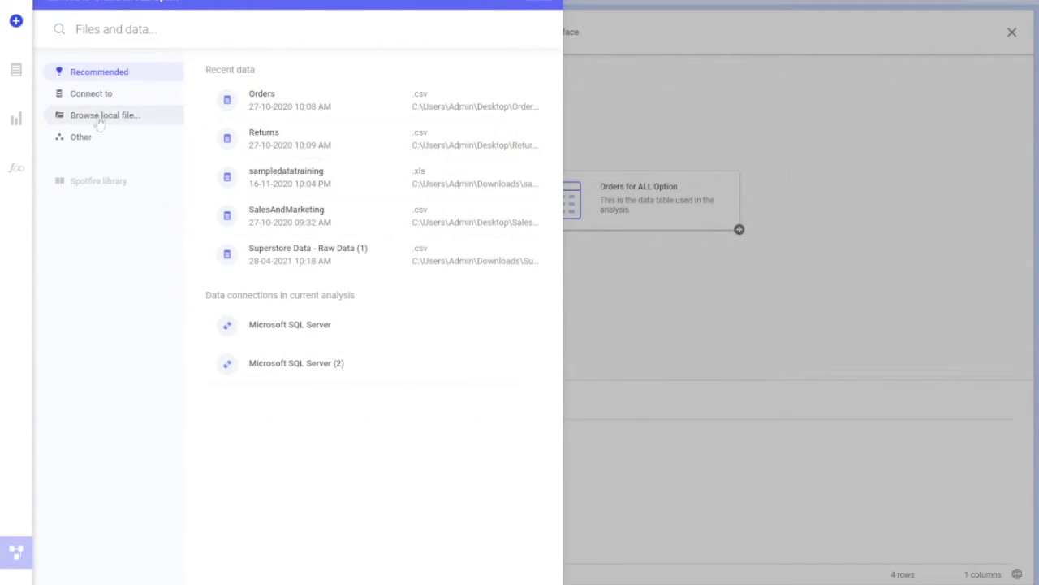
pyautogui.click(96, 136)
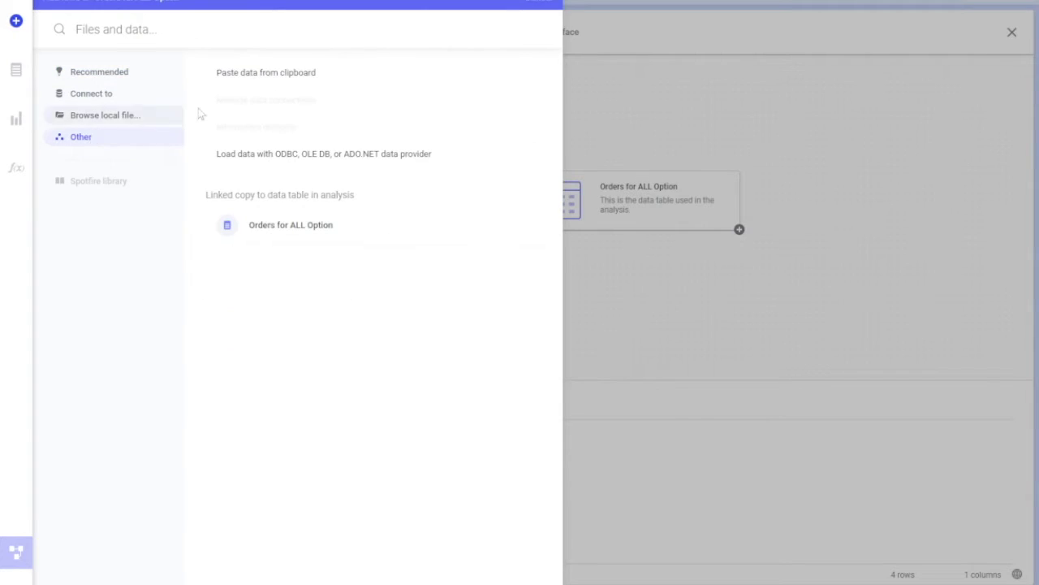
pyautogui.click(251, 74)
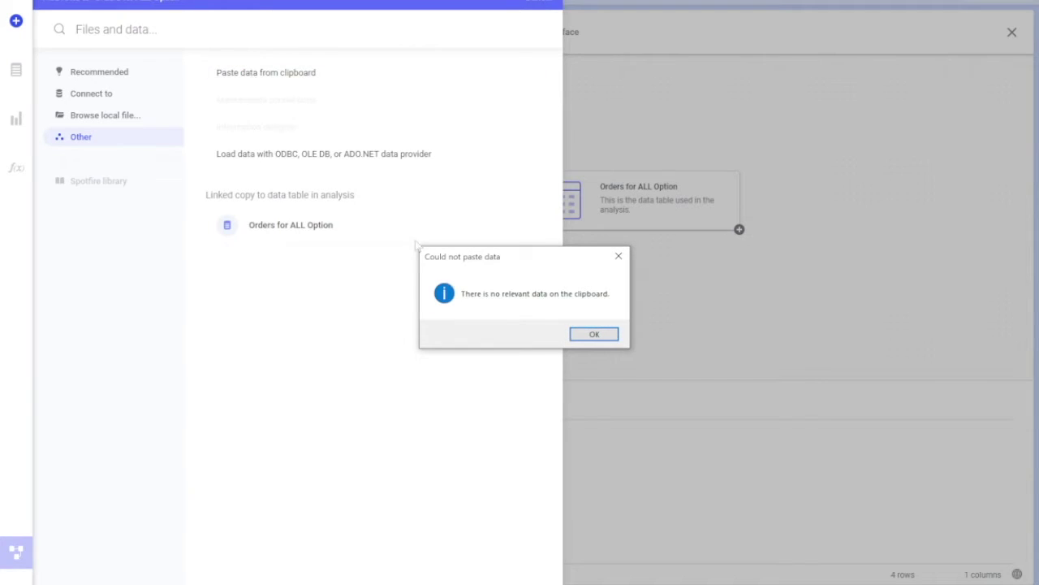
pyautogui.click(593, 334)
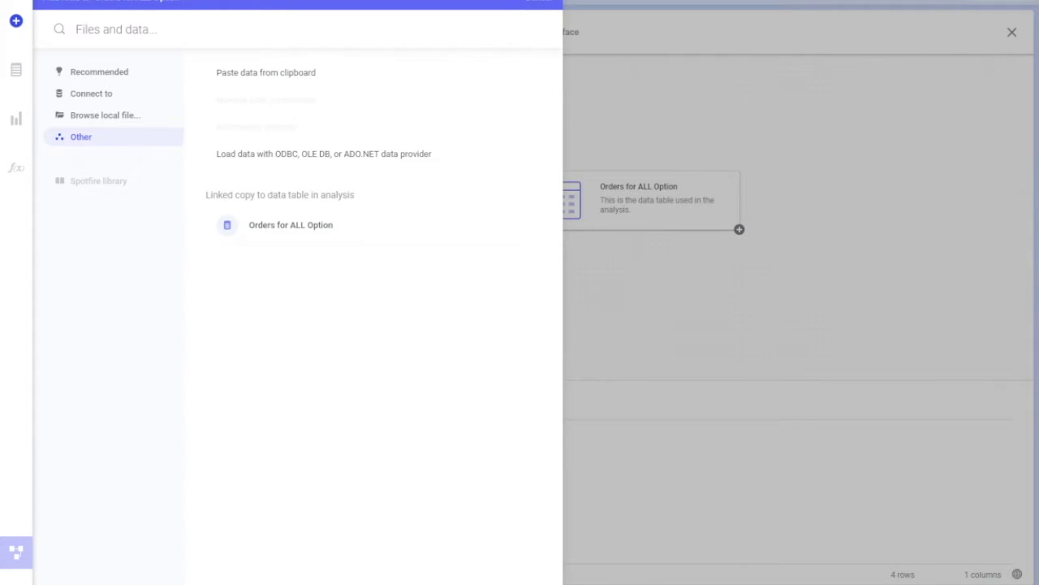
# Step: Switch to Notepad, write "Region" and "All" on two separate lines, and copy both lines
pyautogui.hotkey('alt', 'Tab')
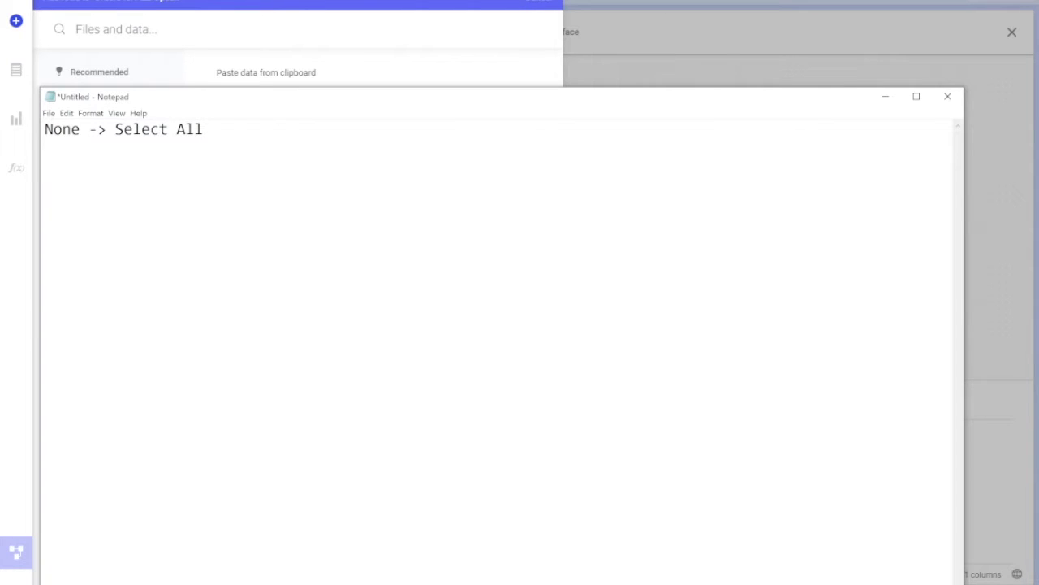
pyautogui.write('Region ')
pyautogui.write('All')
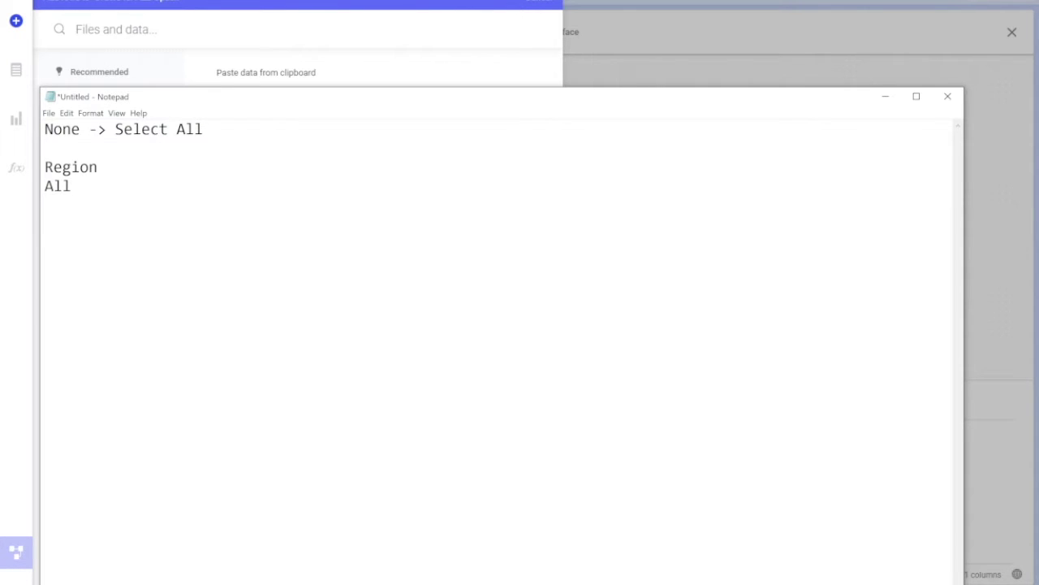
pyautogui.hotkey('shift', 'Up')
pyautogui.hotkey('shift', 'Home')
pyautogui.press('super+c')
pyautogui.click(409, 96)
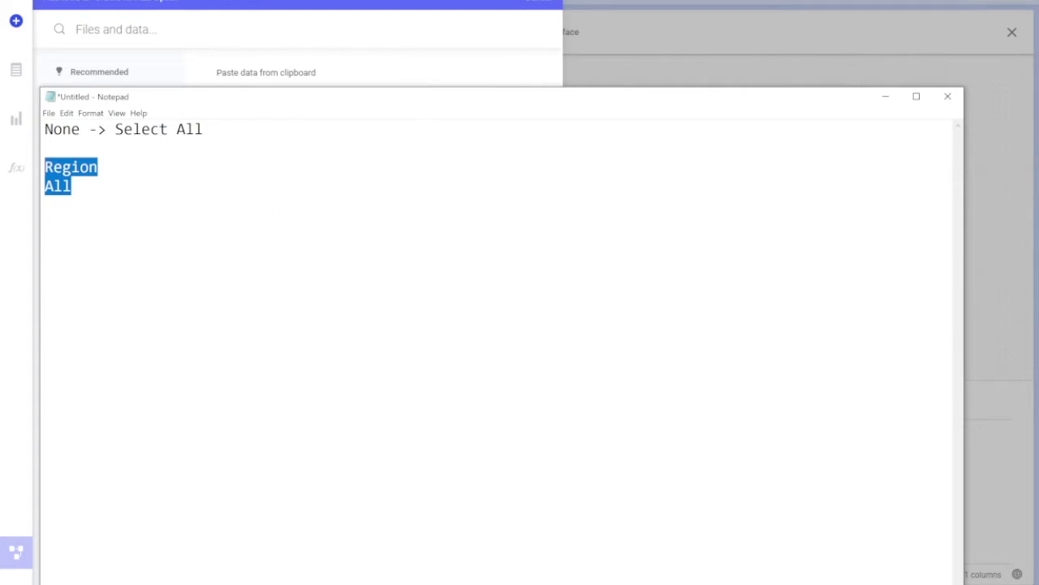
# Step: Return to Spotfire and add the copied Region data with the value All as new rows, keeping the default import settings
pyautogui.click(428, 47)
pyautogui.click(298, 84)
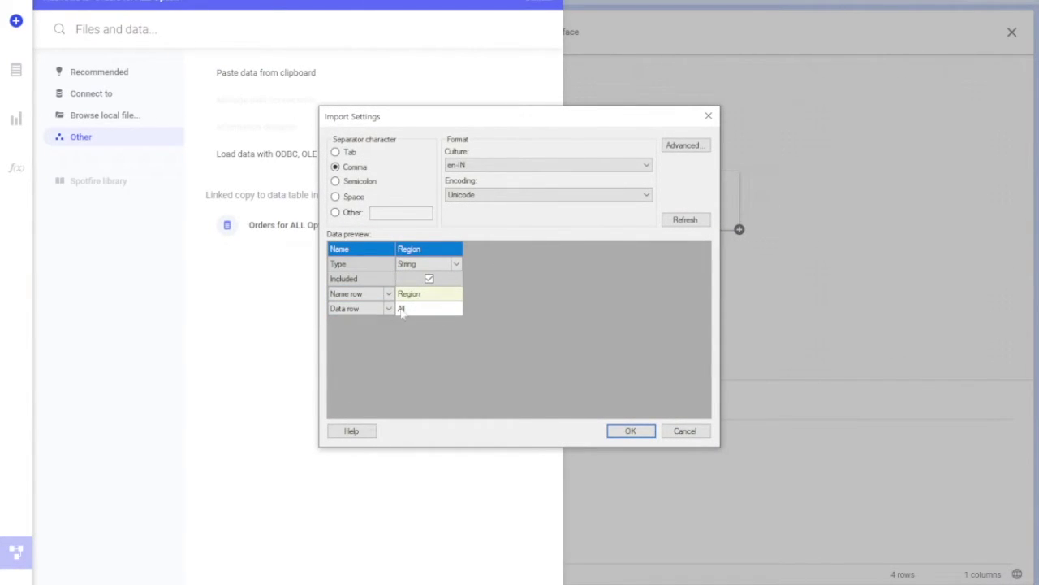
pyautogui.click(639, 431)
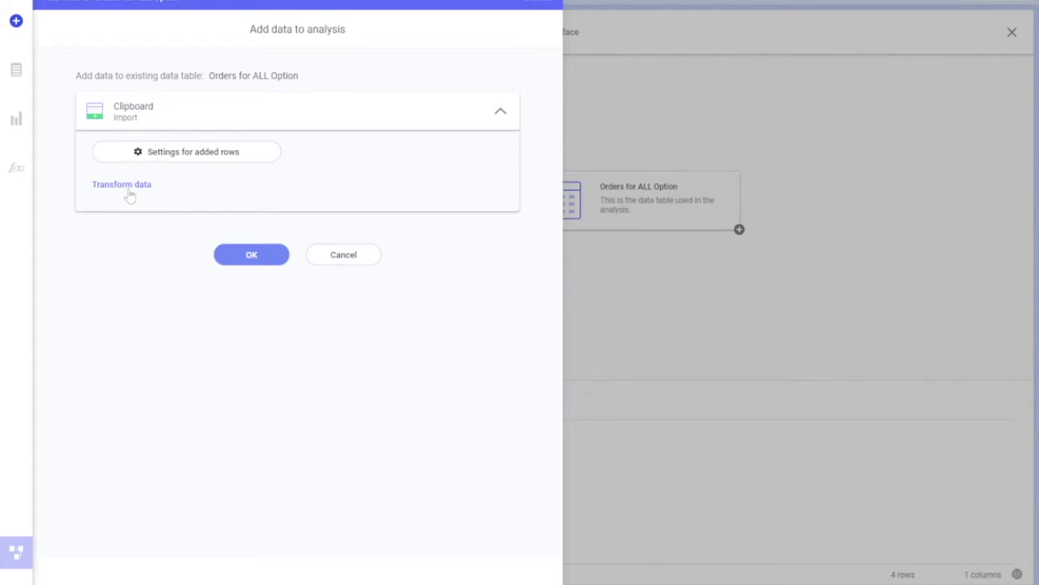
pyautogui.click(233, 257)
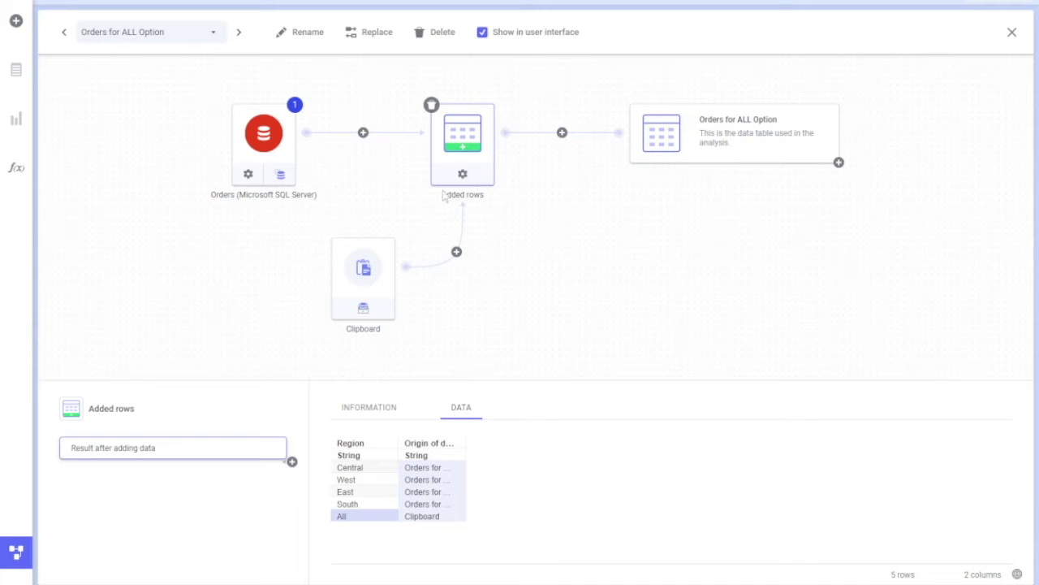
# Step: Set the added rows to "Do not identify origin" and close the data canvas
pyautogui.click(462, 173)
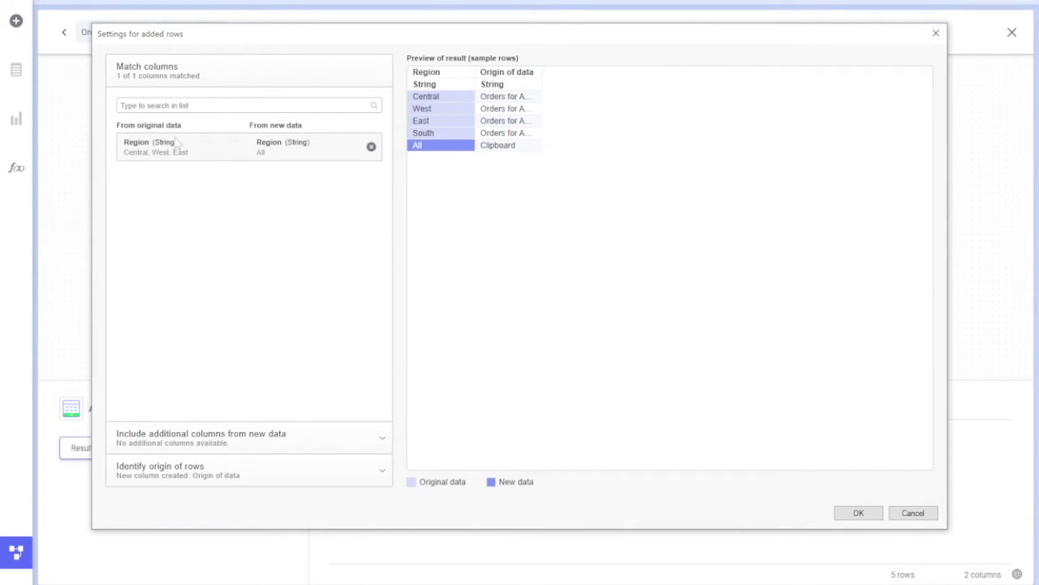
pyautogui.click(187, 451)
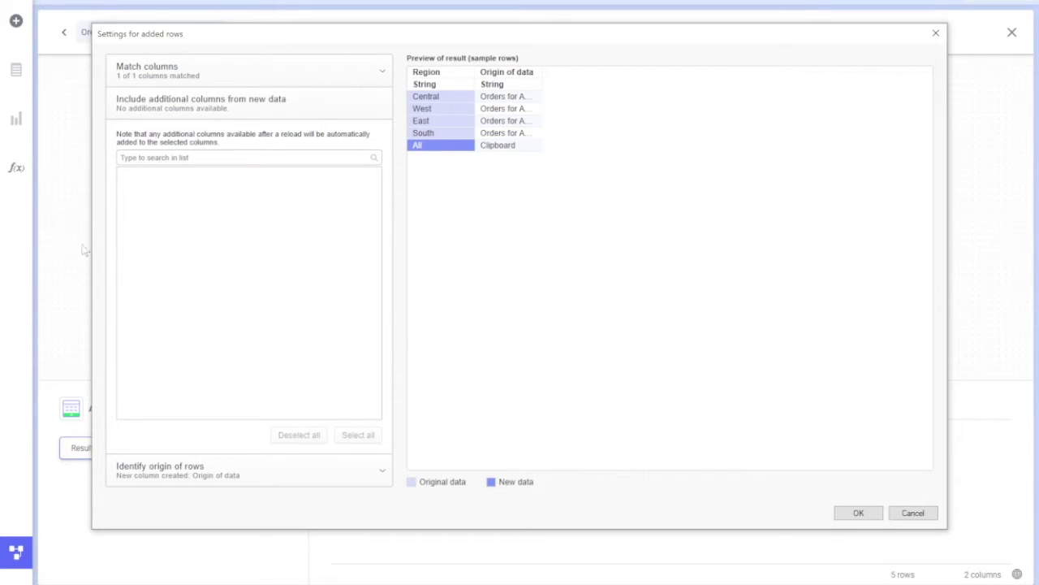
pyautogui.click(184, 471)
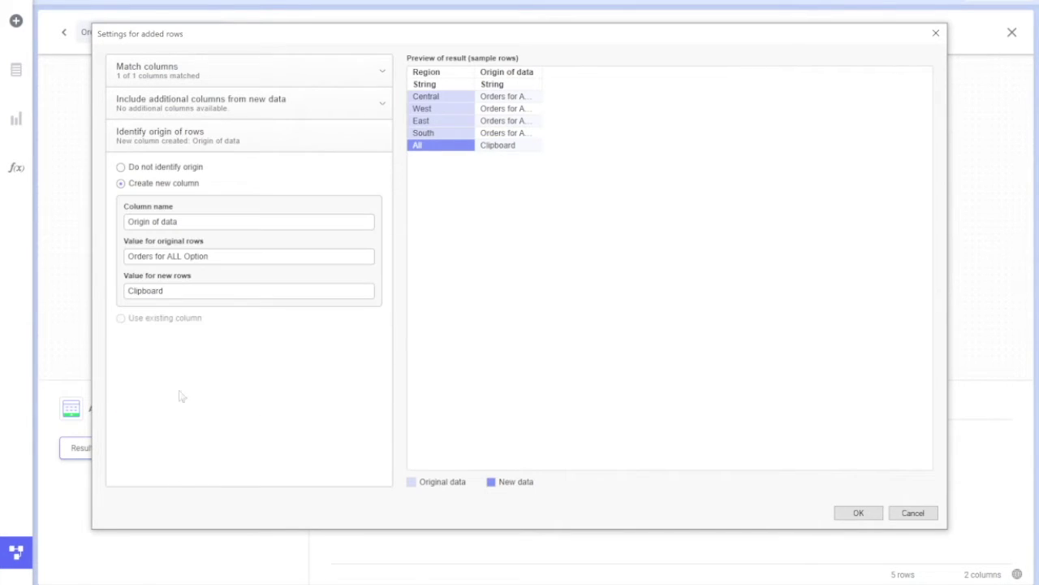
pyautogui.click(171, 168)
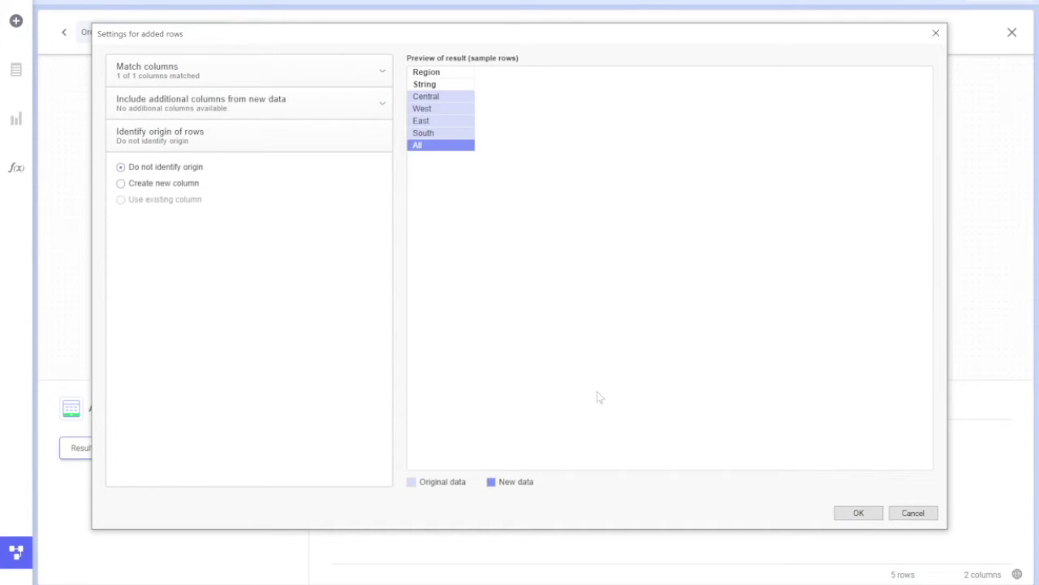
pyautogui.click(854, 513)
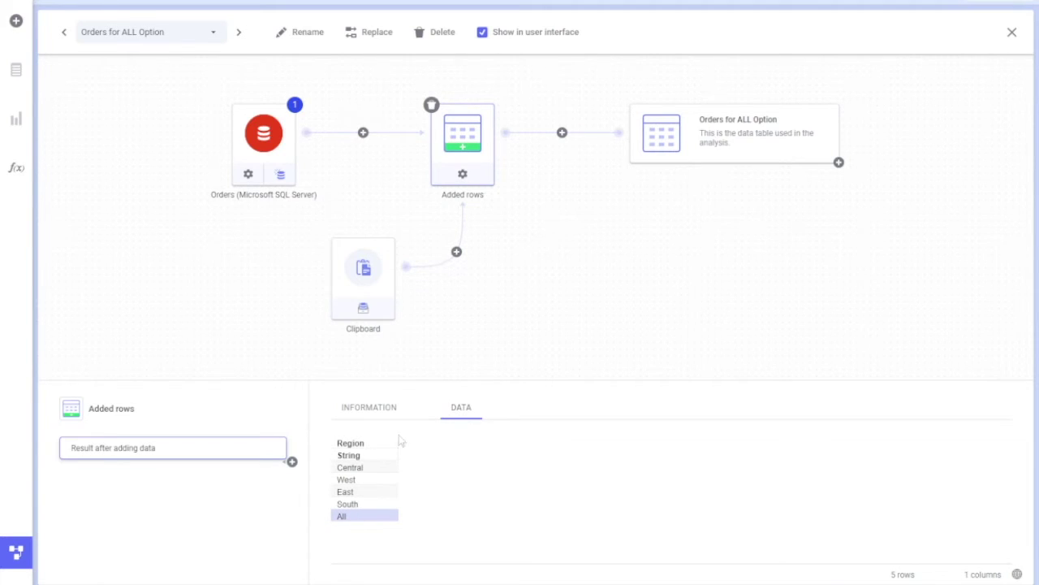
pyautogui.click(16, 552)
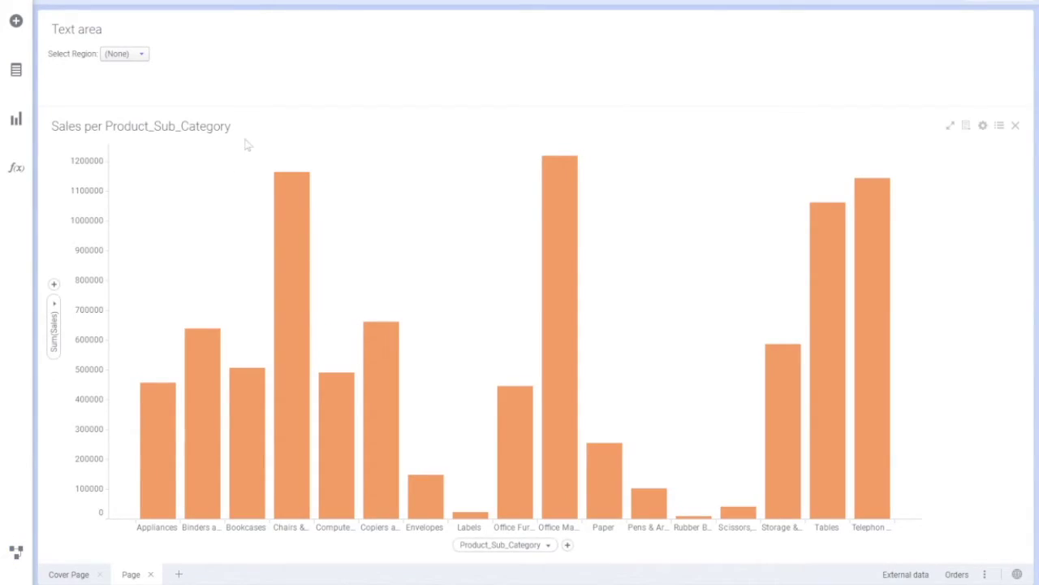
# Step: Edit the text area's region drop-down list to take its unique values from the Region column of Orders for ALL Option
pyautogui.rightClick(151, 79)
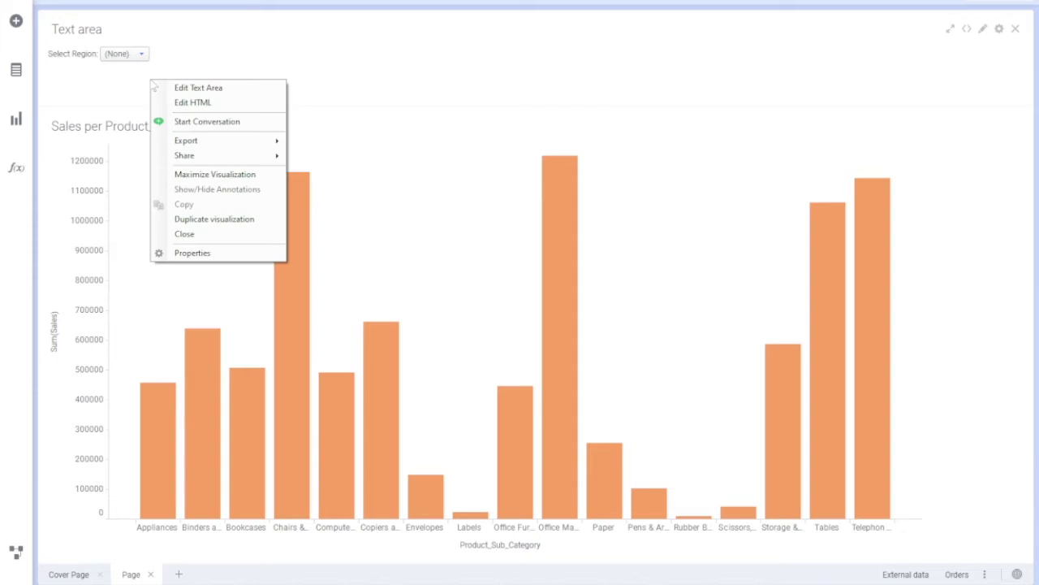
pyautogui.click(197, 88)
pyautogui.moveTo(194, 203); pyautogui.dragTo(193, 216)
pyautogui.doubleClick(194, 203)
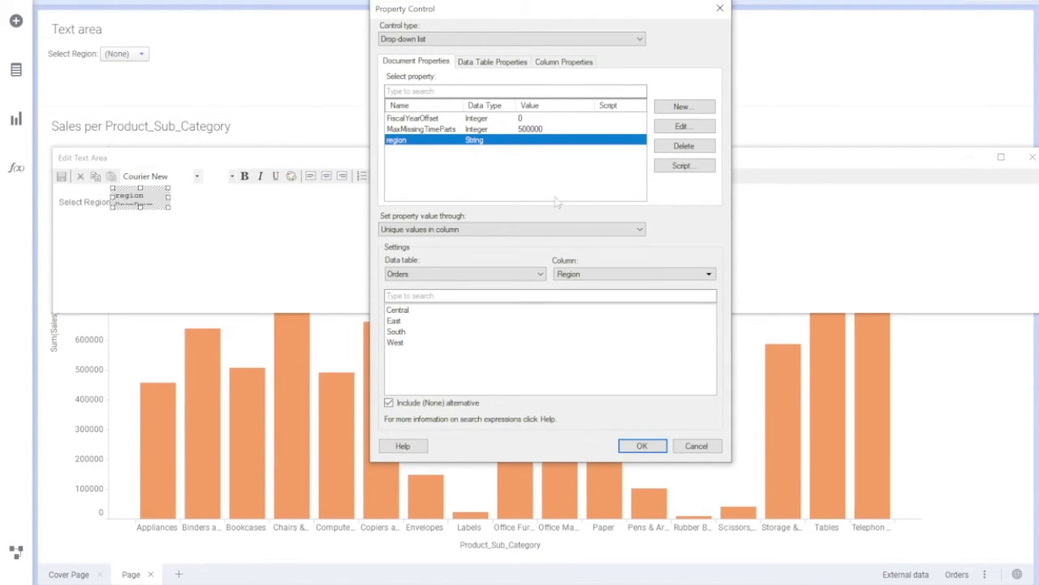
pyautogui.click(425, 274)
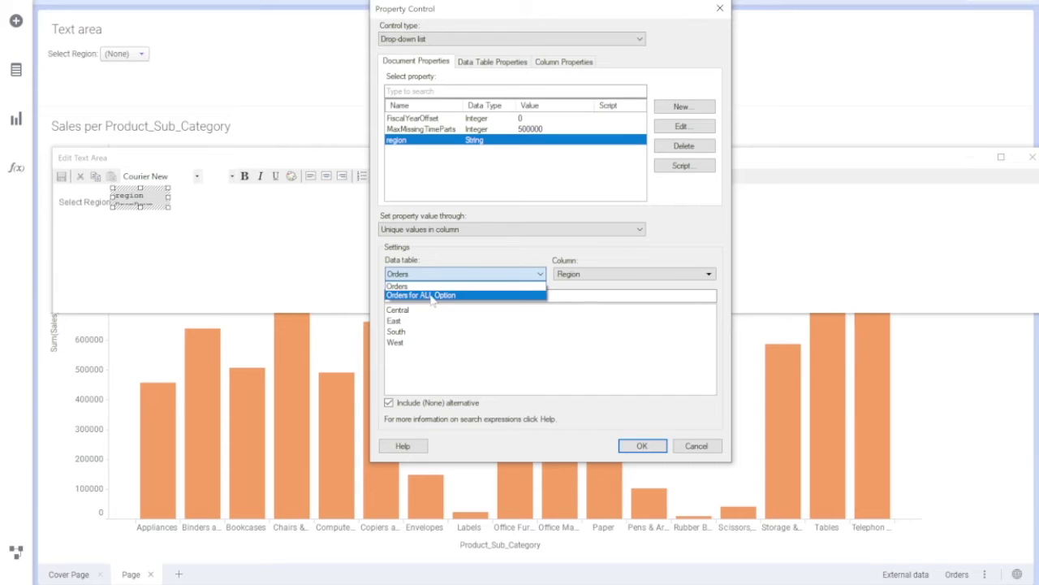
pyautogui.click(423, 296)
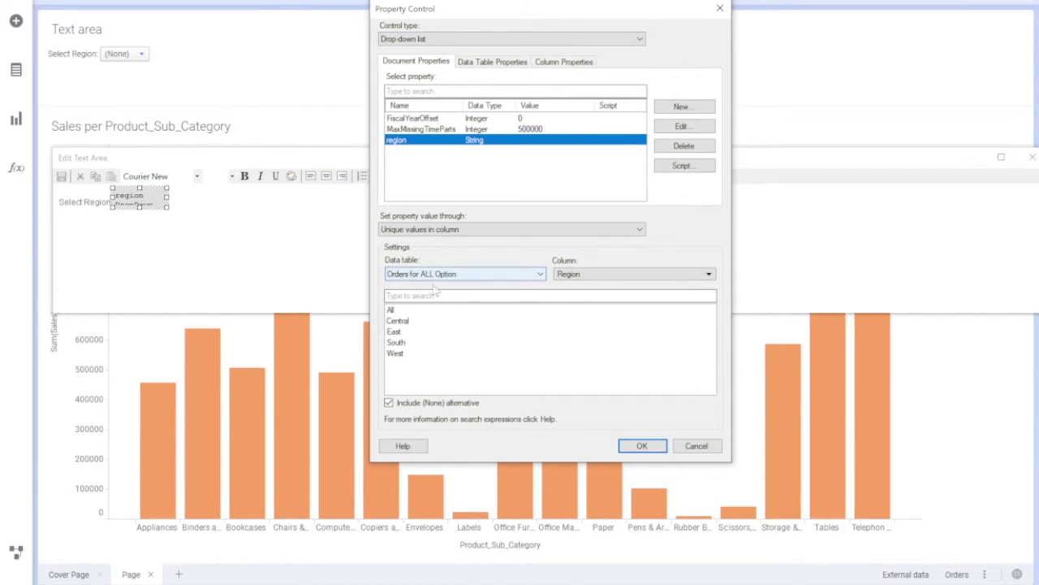
pyautogui.click(592, 275)
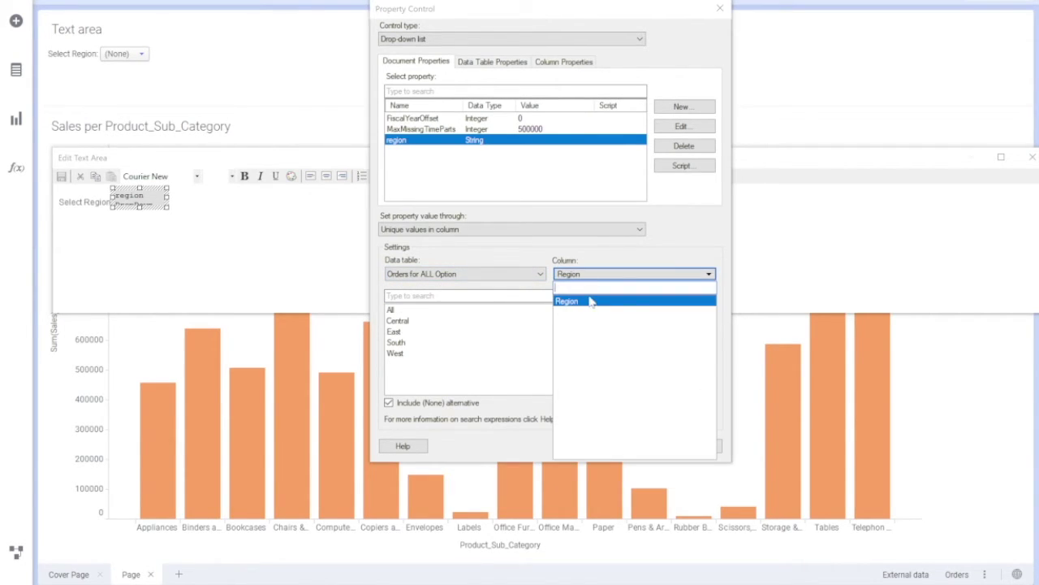
pyautogui.click(581, 301)
pyautogui.click(623, 276)
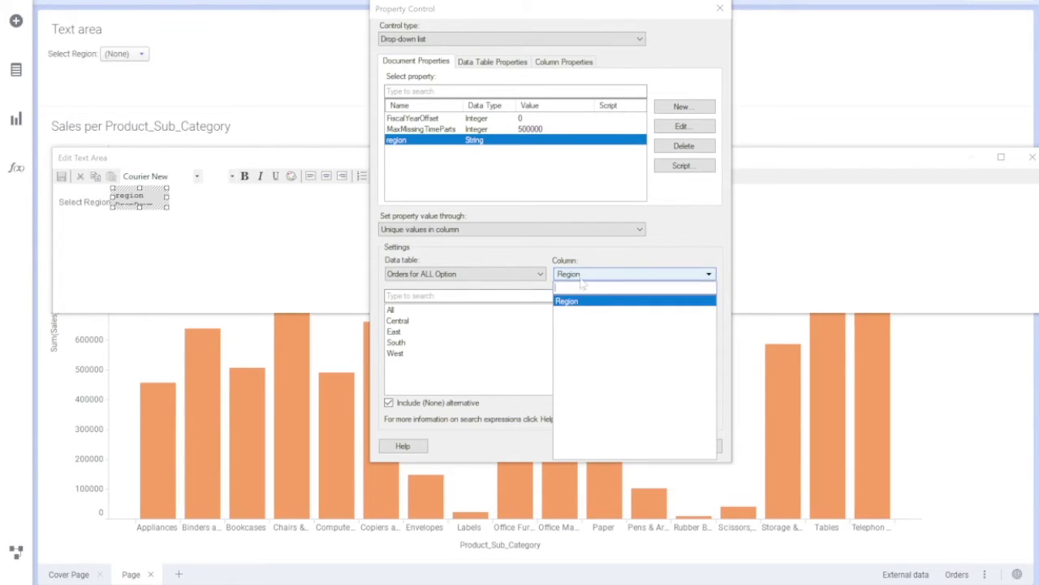
pyautogui.click(525, 419)
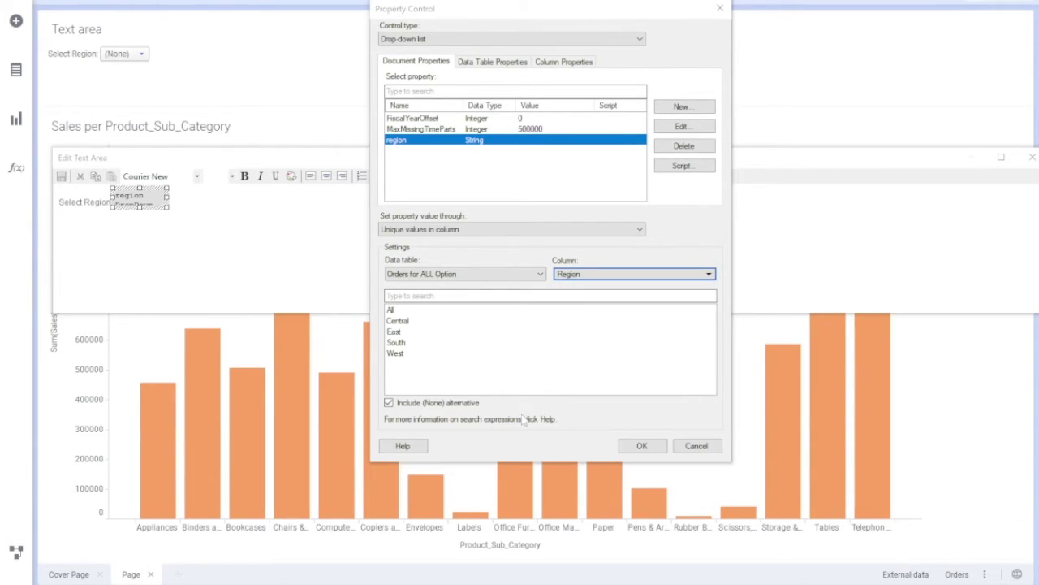
# Step: Exclude the (None) alternative from the region drop-down list, confirm the control's settings and close the text area editor
pyautogui.click(428, 404)
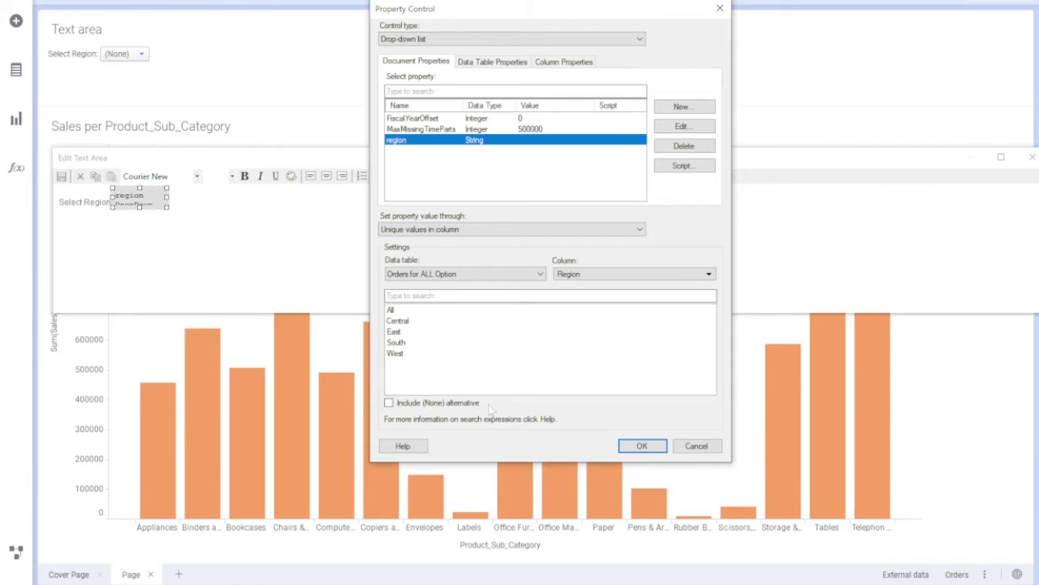
pyautogui.click(649, 451)
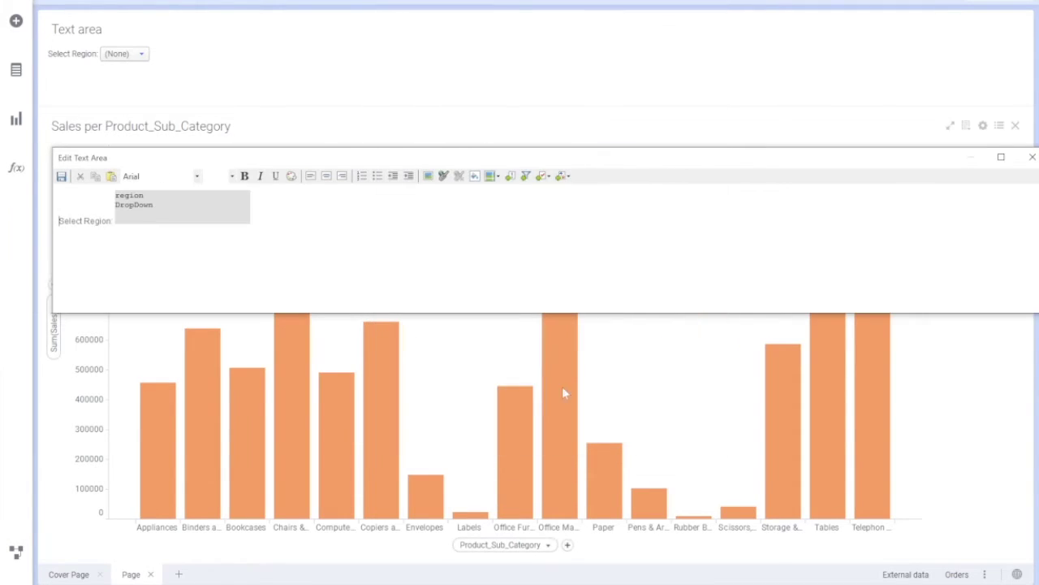
pyautogui.click(1032, 157)
pyautogui.rightClick(132, 59)
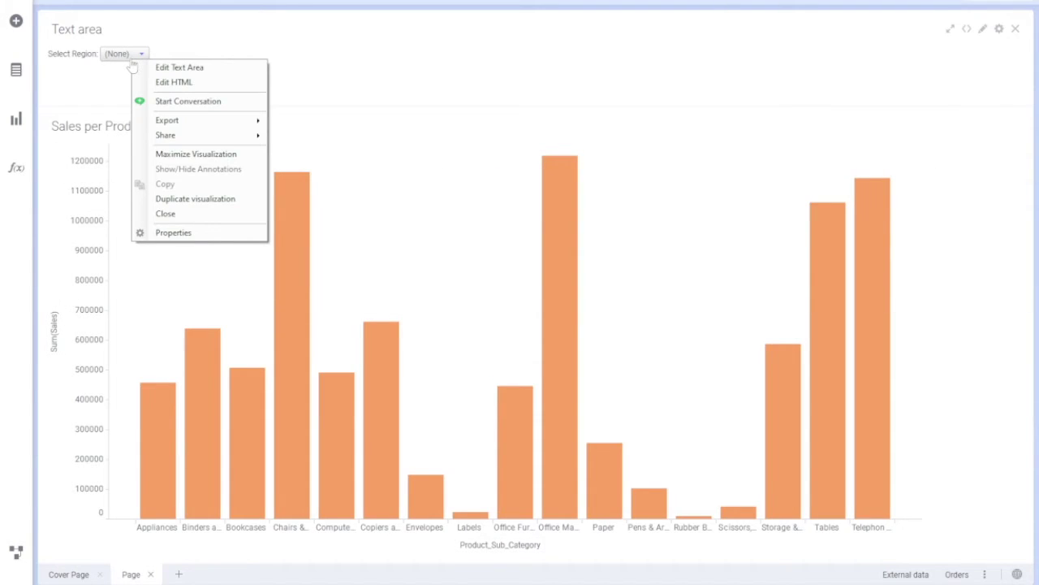
pyautogui.click(146, 67)
# Step: Choose All in the region drop-down list, and refresh the page by switching to Cover Page and back
pyautogui.click(140, 54)
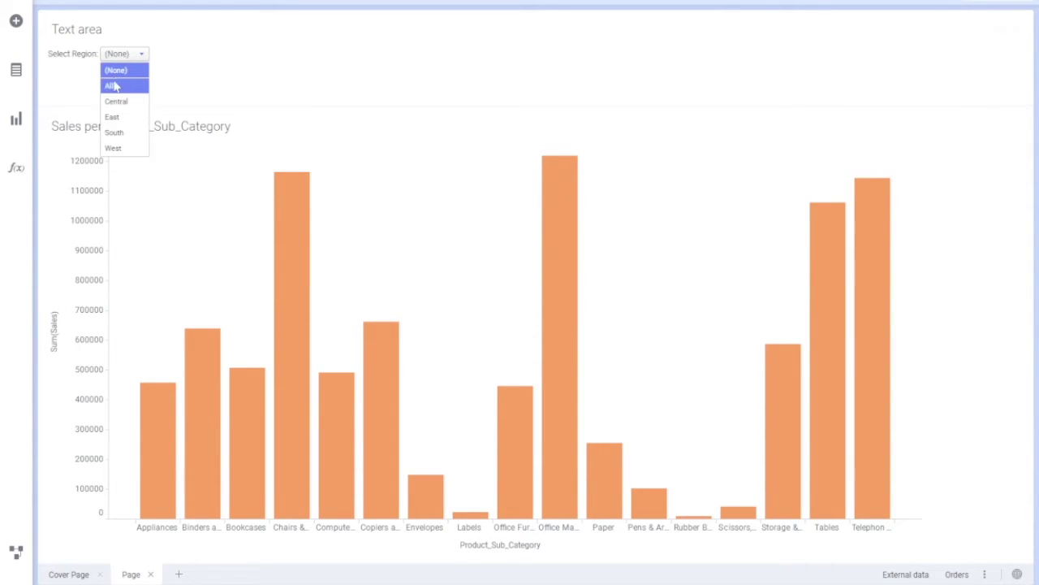
pyautogui.click(130, 85)
pyautogui.click(140, 57)
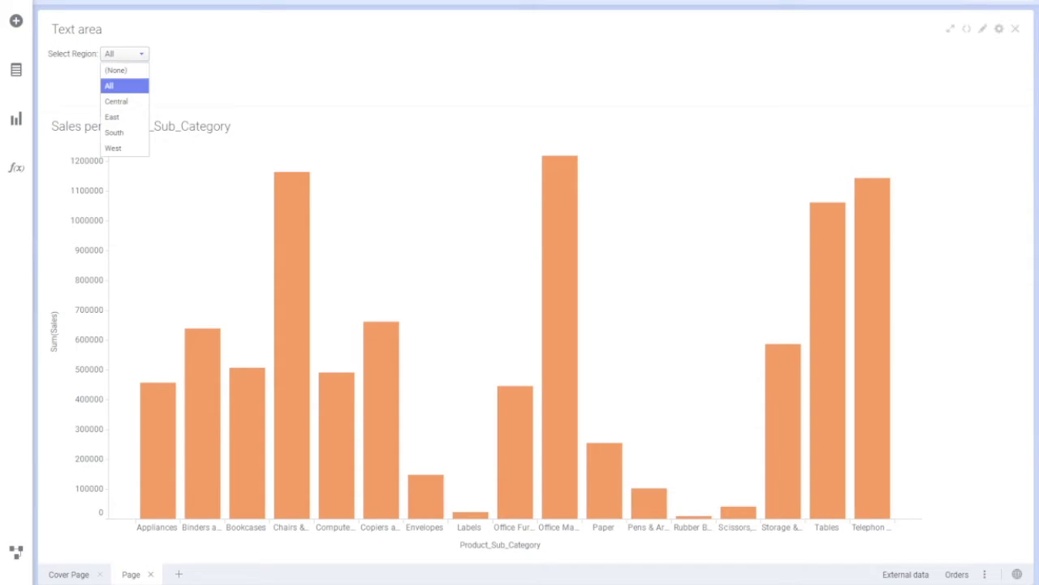
pyautogui.click(126, 84)
pyautogui.click(69, 574)
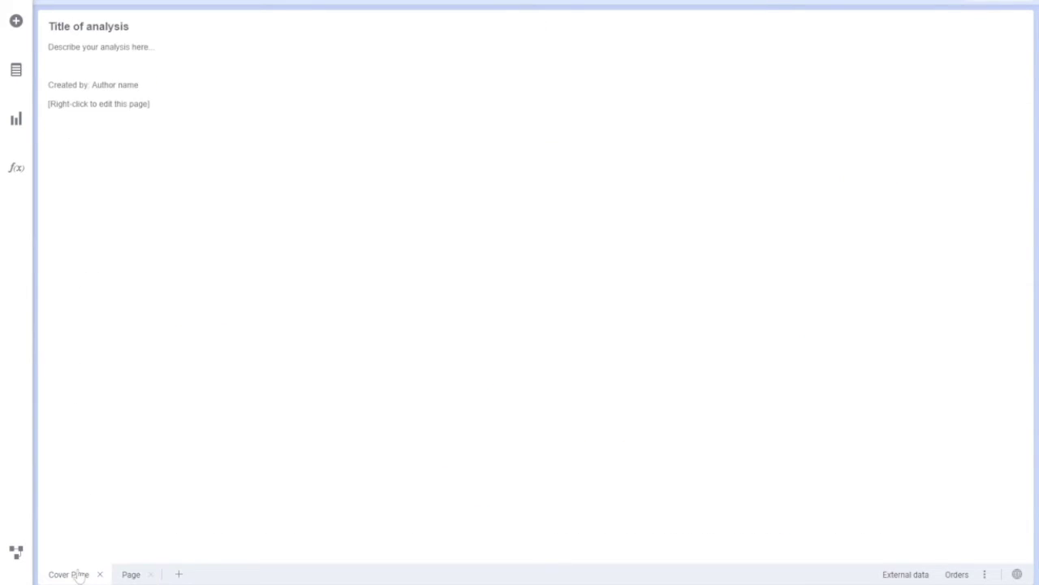
pyautogui.click(129, 575)
# Step: Set the refreshed Select Region drop-down list to All and check its options
pyautogui.click(136, 57)
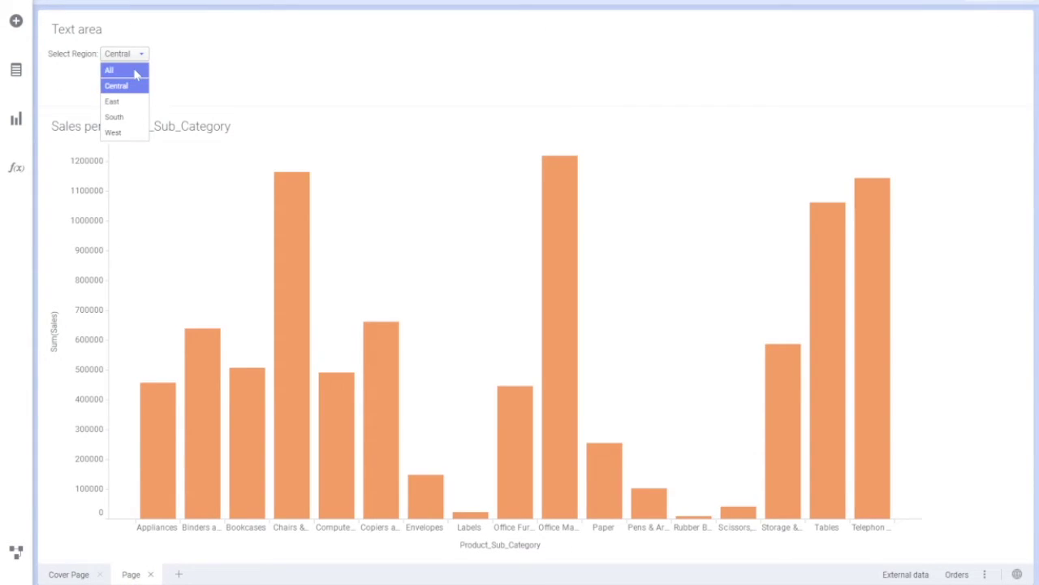
pyautogui.click(122, 70)
pyautogui.click(139, 56)
pyautogui.click(160, 114)
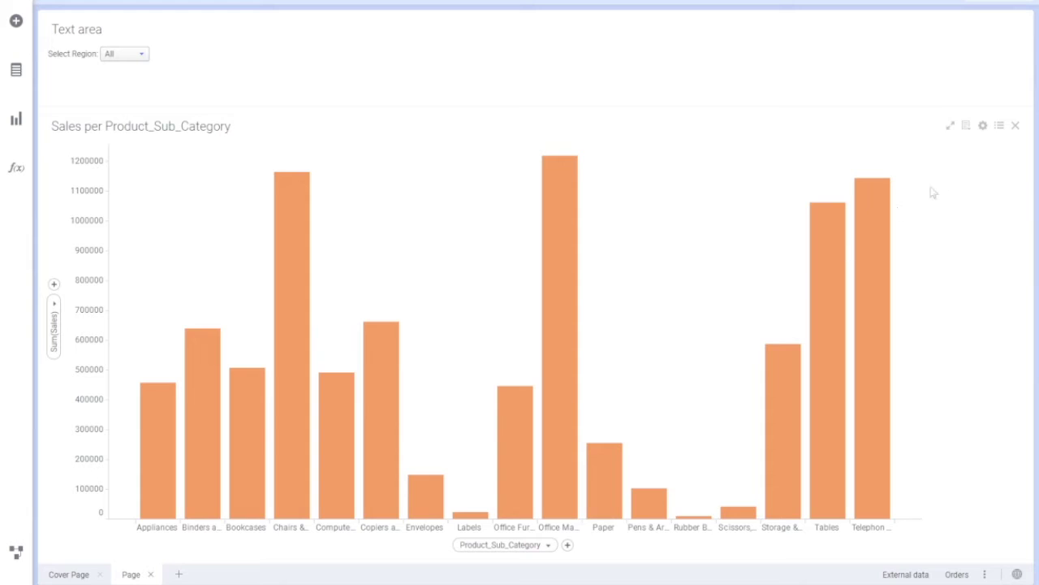
# Step: Start a data-limiting expression for the bar chart with the condition if(DocumentProperty("region") = "All", inserting the region property as a value
pyautogui.click(979, 126)
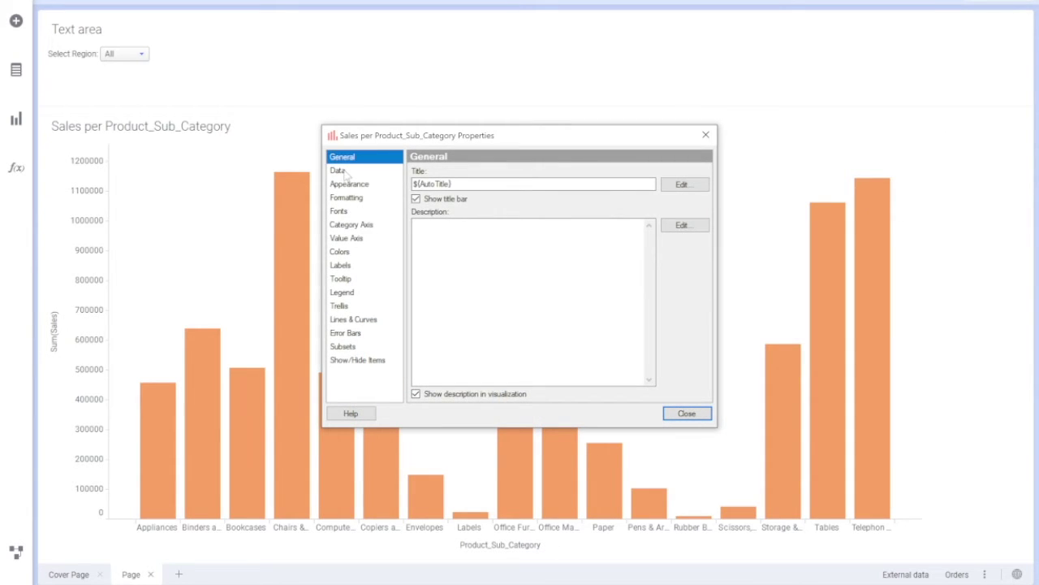
pyautogui.click(338, 170)
pyautogui.click(706, 331)
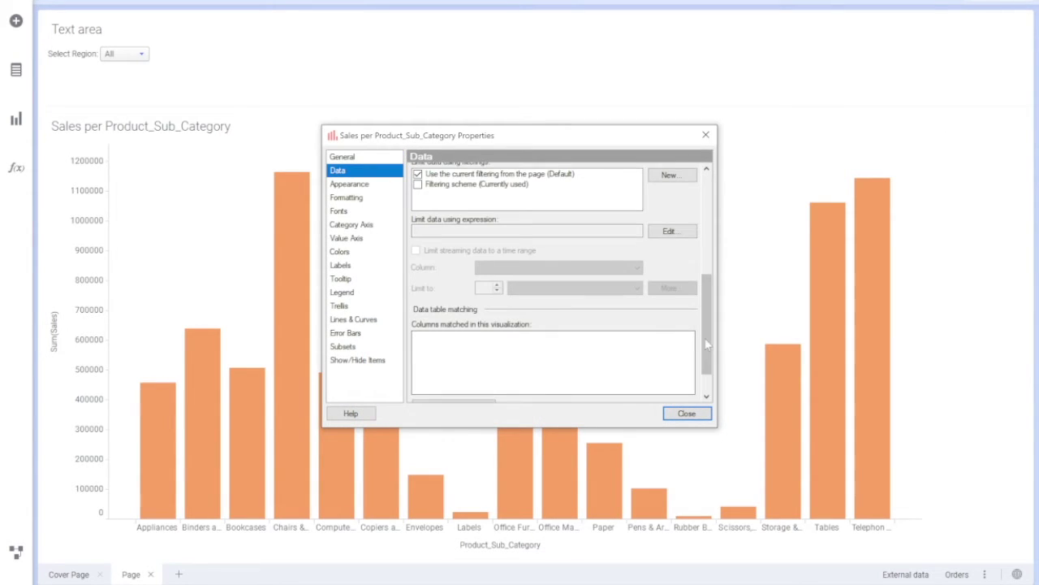
pyautogui.click(668, 233)
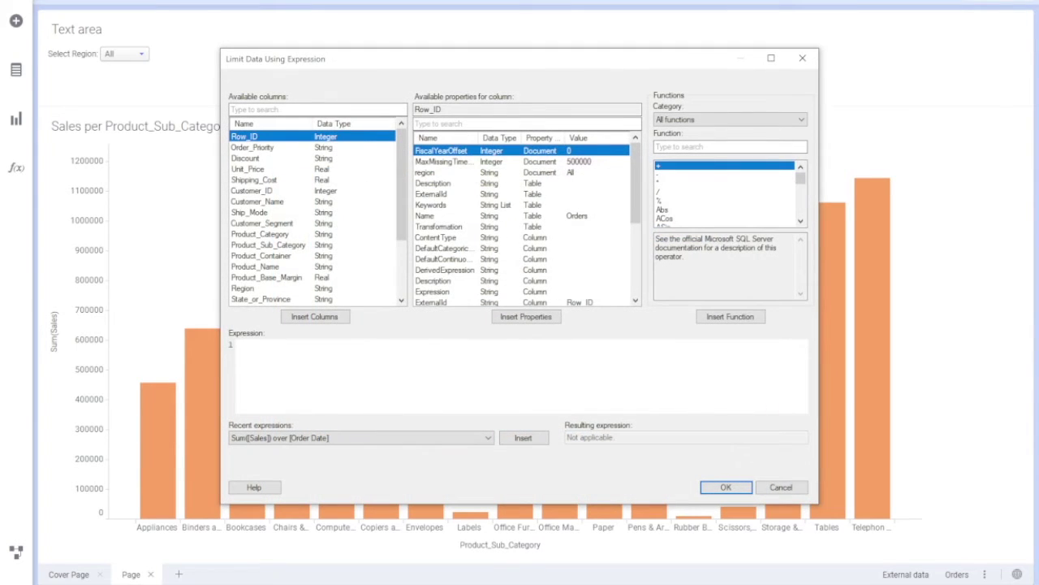
pyautogui.write('if()')
pyautogui.click(428, 174)
pyautogui.rightClick(428, 177)
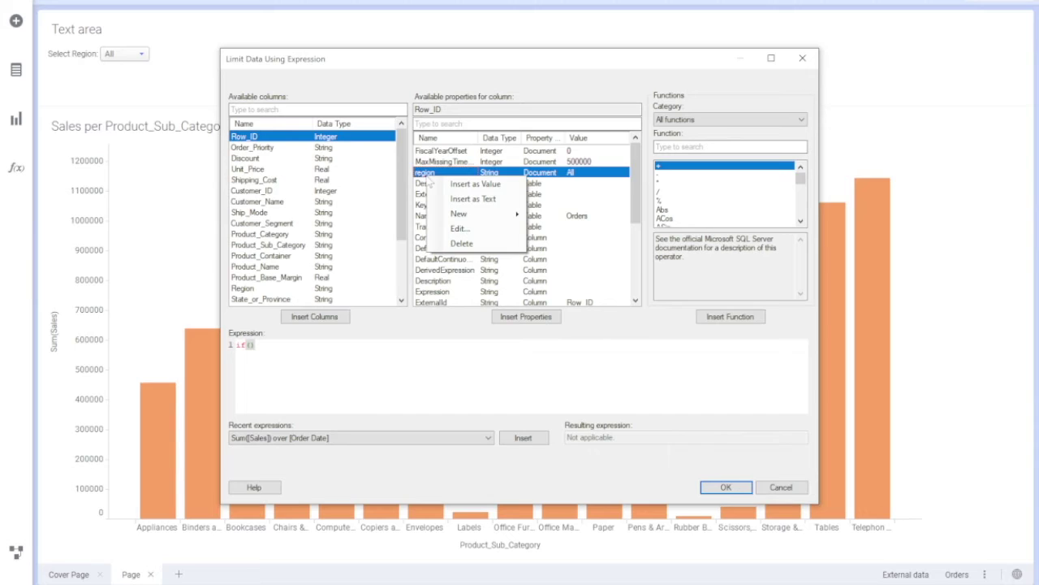
pyautogui.click(460, 184)
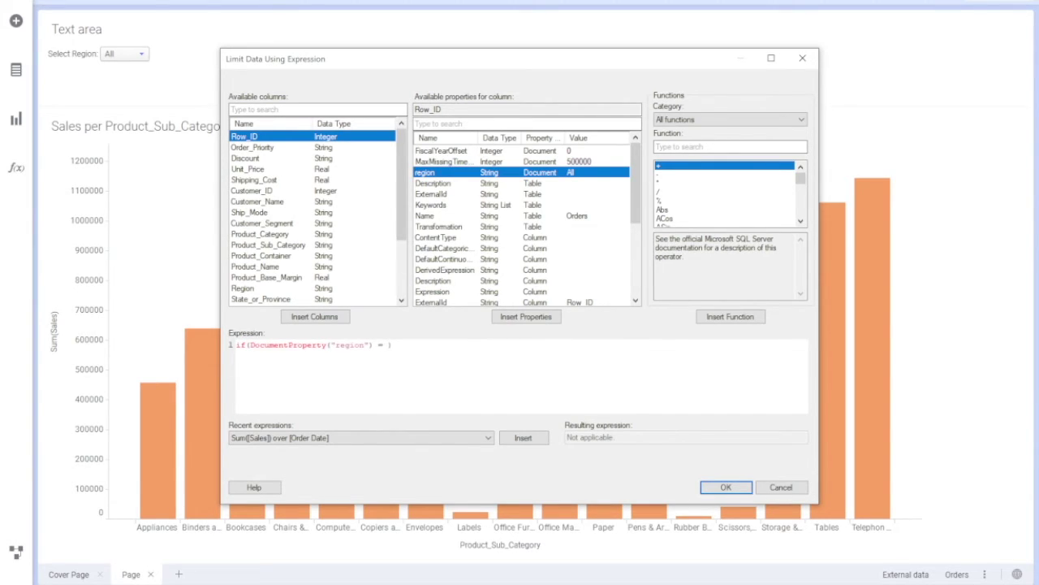
pyautogui.write('"All",')
# Step: Add [Region]=[Region] as the if expression's result when the condition is true
pyautogui.click(244, 288)
pyautogui.click(313, 317)
pyautogui.write('=')
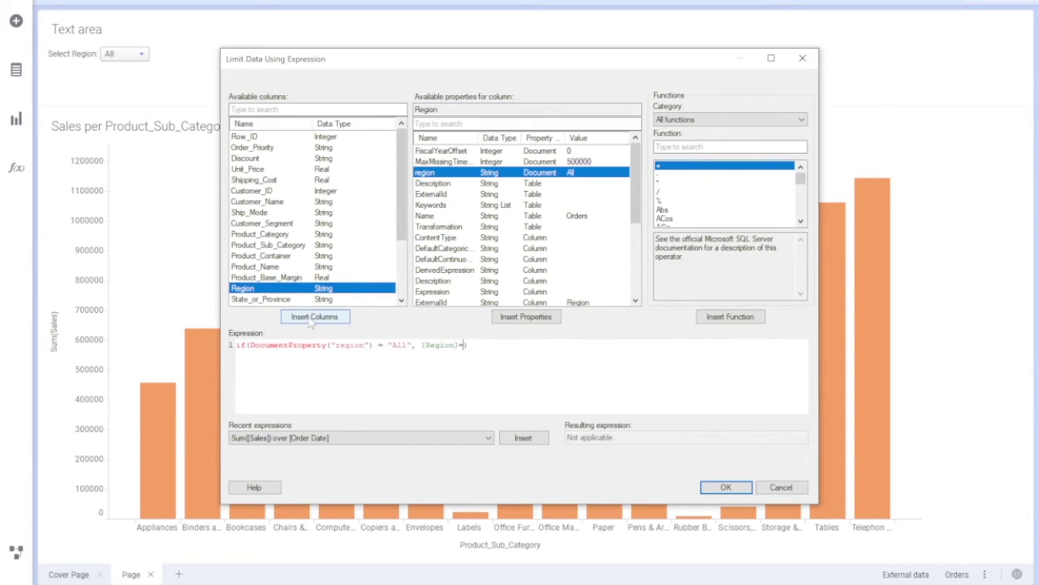
pyautogui.click(307, 318)
pyautogui.write(',')
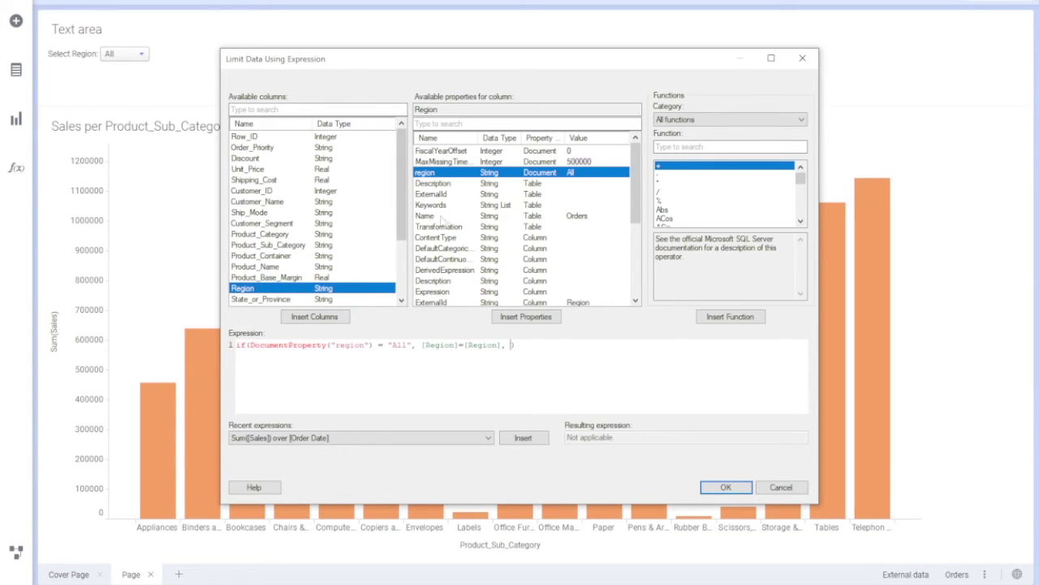
# Step: Complete the expression with [Region]= DocumentProperty("region") as the alternative result, apply it and close the chart properties
pyautogui.rightClick(442, 175)
pyautogui.click(457, 187)
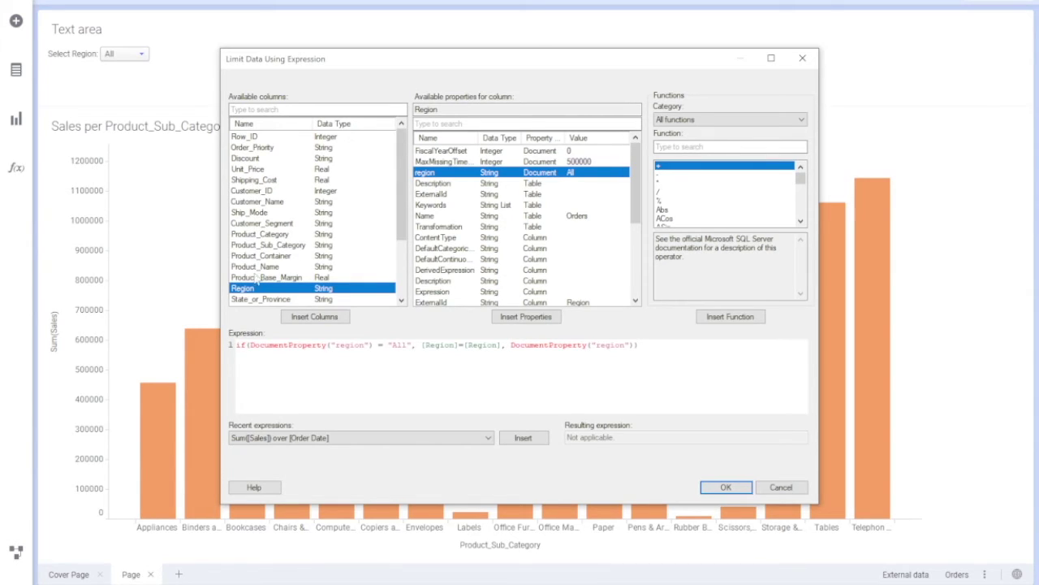
pyautogui.click(316, 317)
pyautogui.write('=')
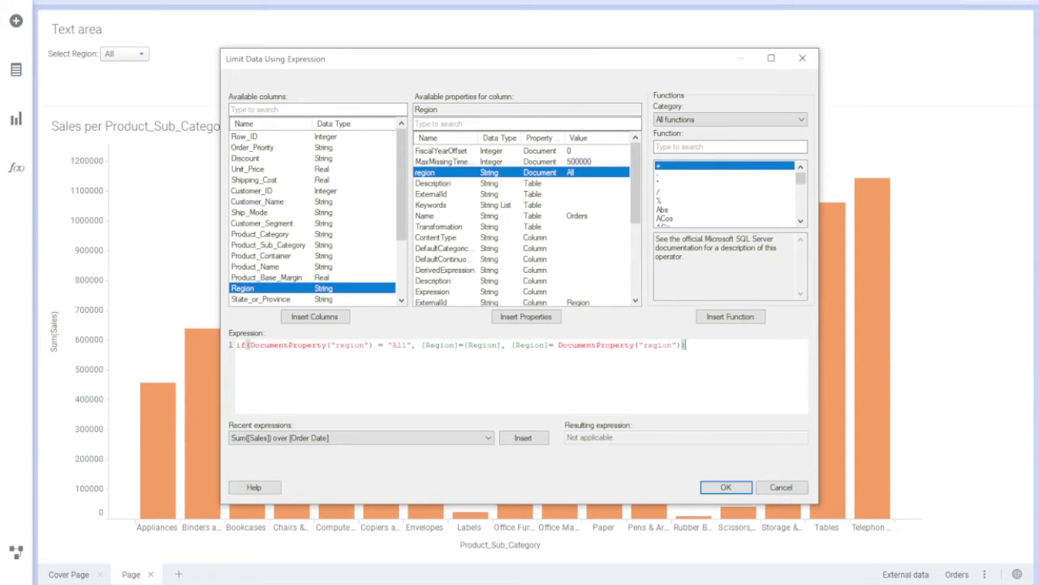
pyautogui.click(725, 487)
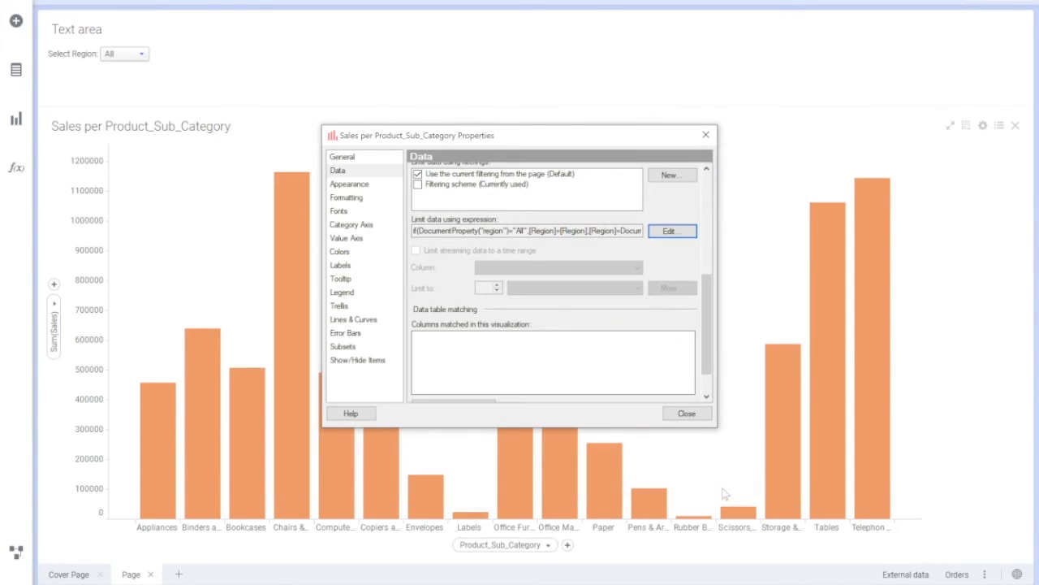
pyautogui.click(687, 414)
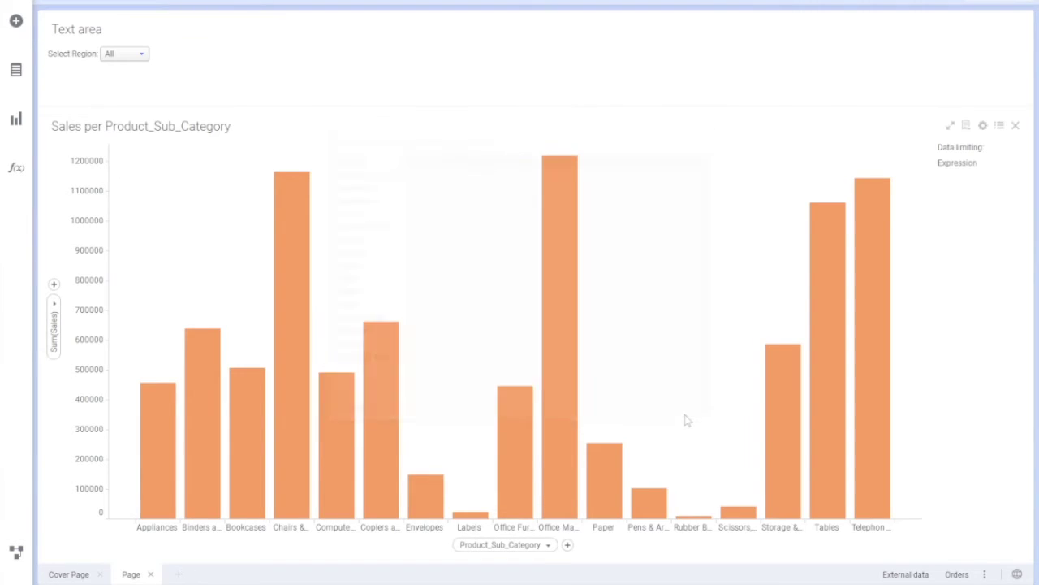
# Step: Show value labels for all bars of the Sales per Product_Sub_Category chart
pyautogui.click(122, 52)
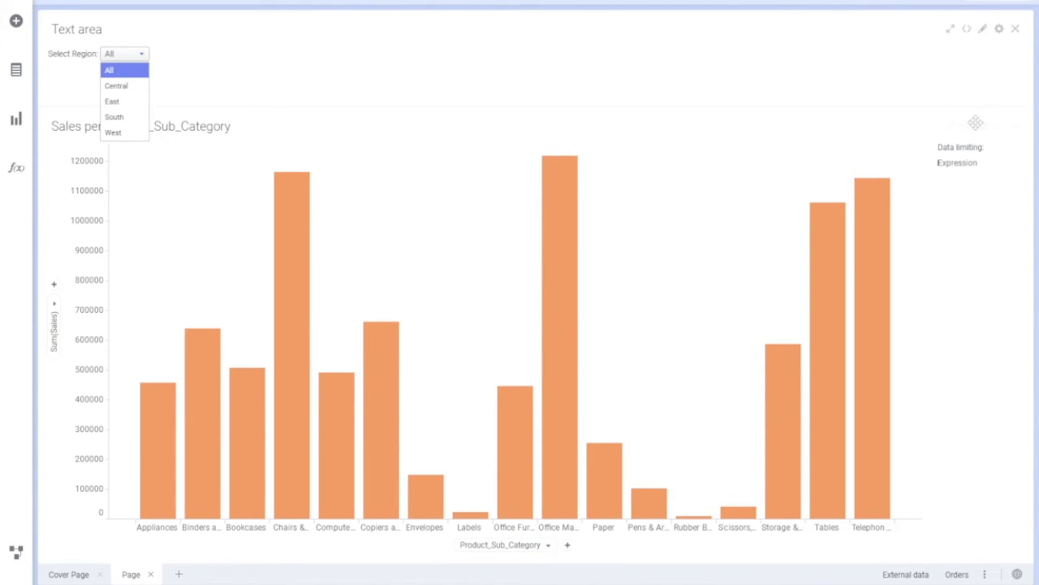
pyautogui.click(984, 123)
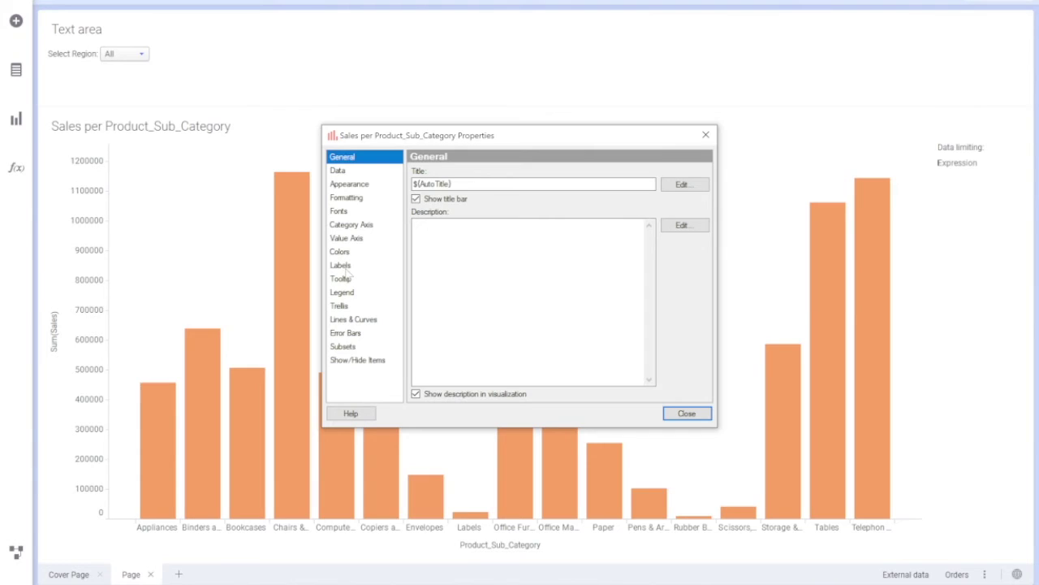
pyautogui.click(341, 265)
pyautogui.click(437, 185)
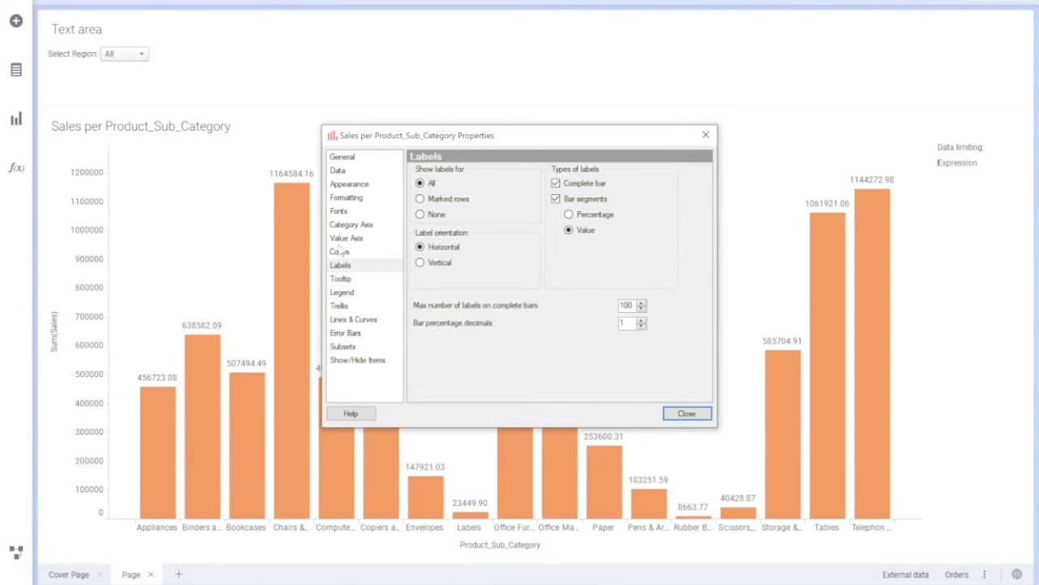
# Step: Format the Sum(Sales) value axis as Number with short number format and 2 decimals, and close the chart properties
pyautogui.click(351, 199)
pyautogui.click(471, 205)
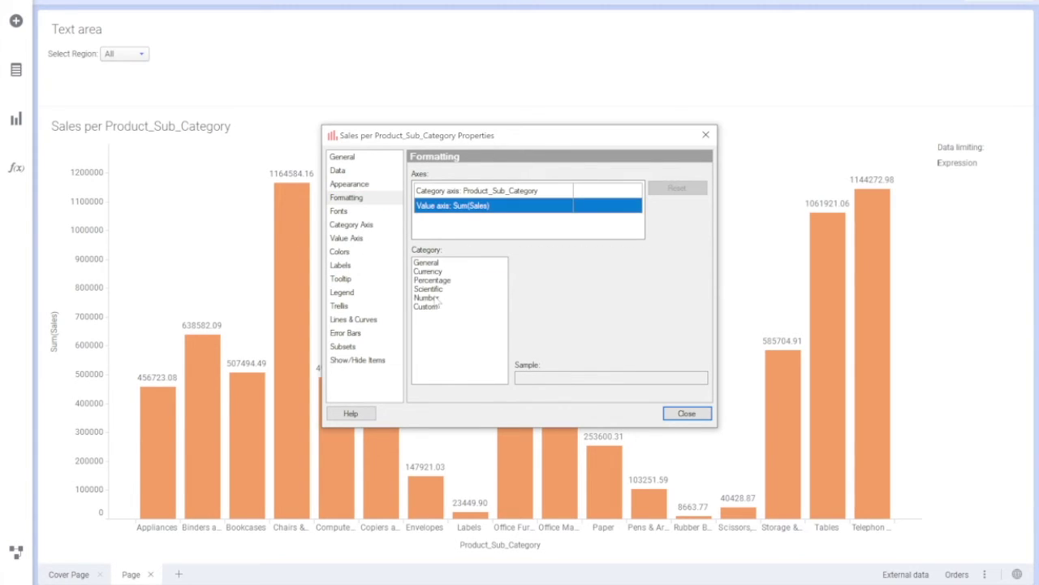
pyautogui.click(439, 298)
pyautogui.click(520, 307)
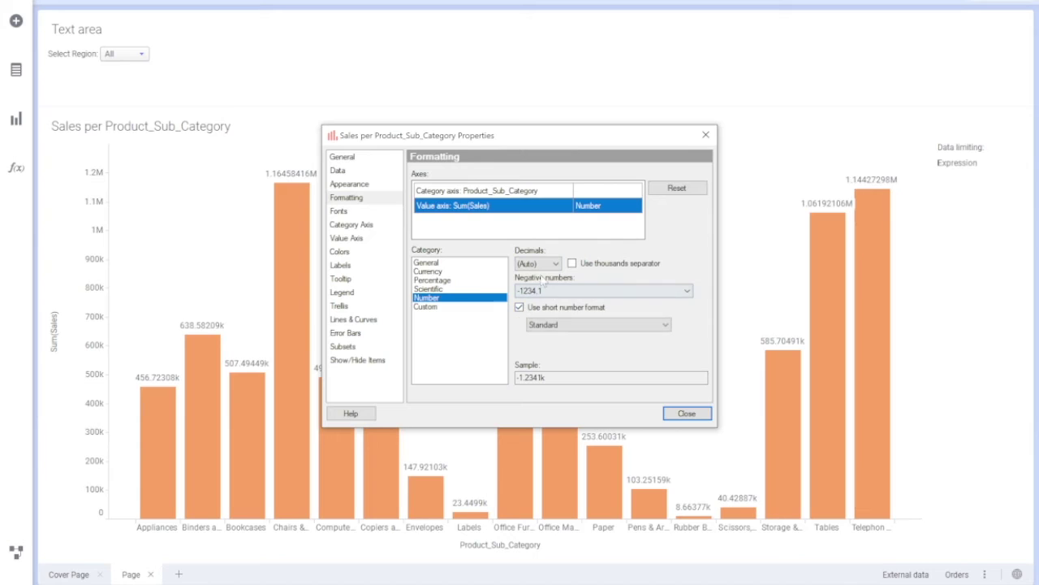
pyautogui.click(537, 263)
pyautogui.click(527, 302)
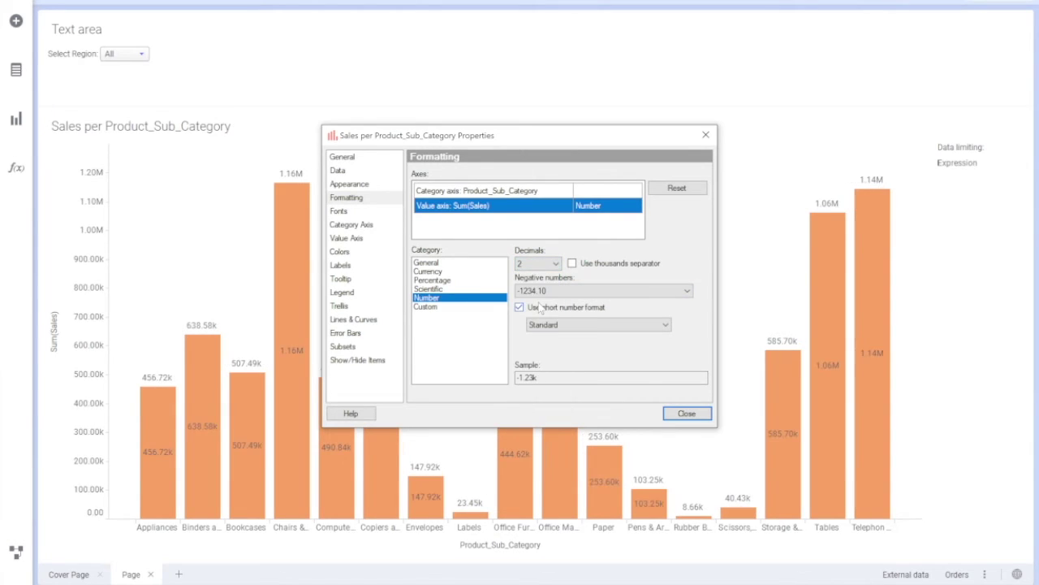
pyautogui.click(687, 413)
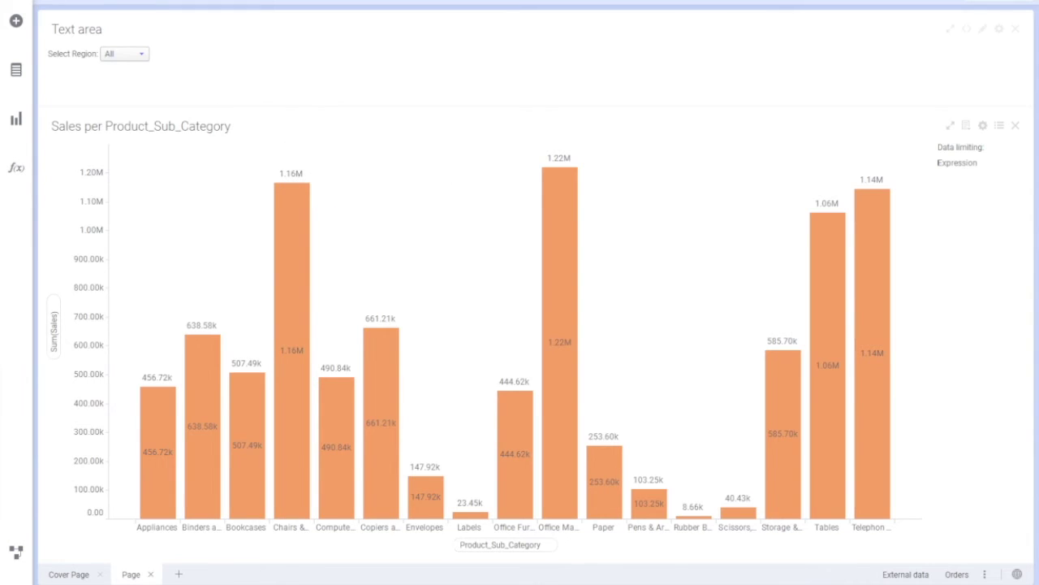
# Step: Test the region filter by choosing Central, East, South and West in turn and examine the chart for each
pyautogui.click(126, 55)
pyautogui.click(128, 88)
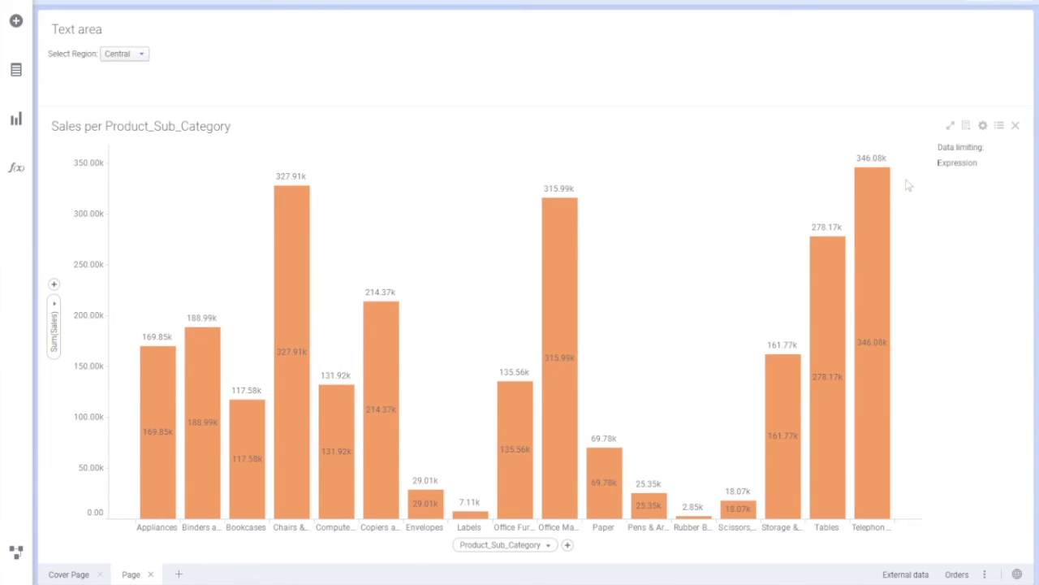
pyautogui.moveTo(874, 187)
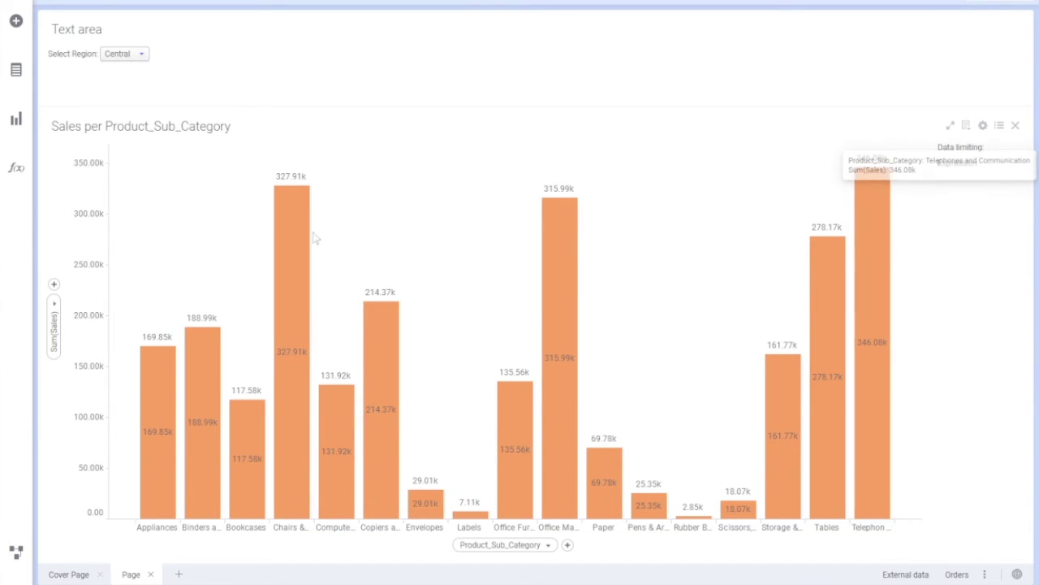
pyautogui.click(121, 53)
pyautogui.click(118, 101)
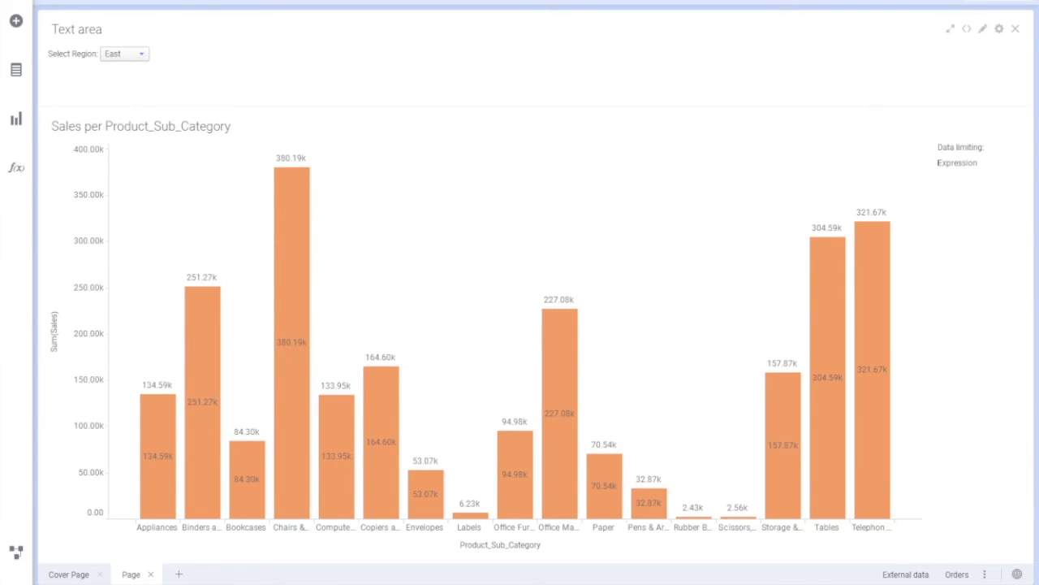
pyautogui.click(122, 54)
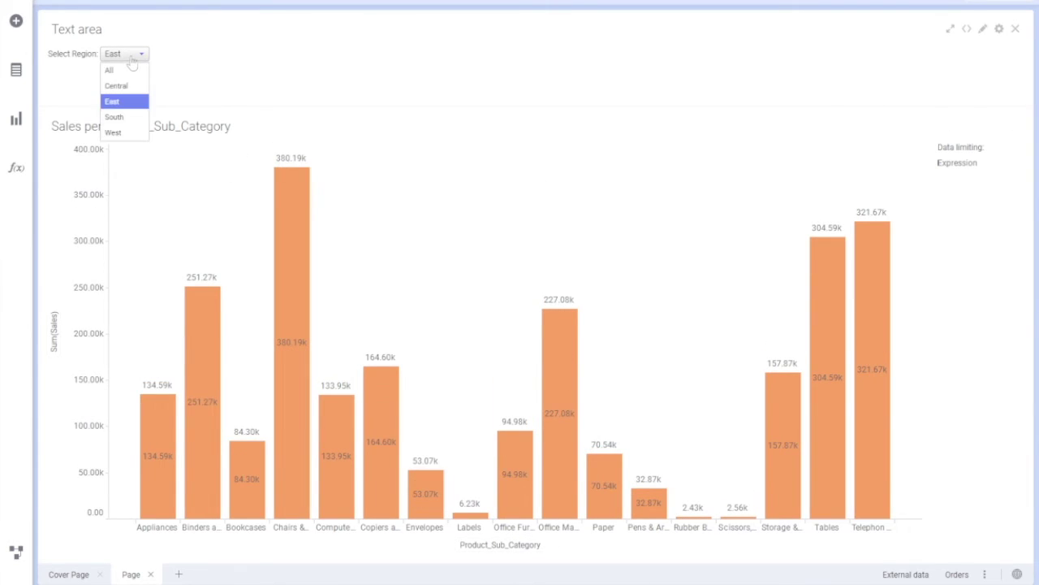
pyautogui.click(119, 114)
pyautogui.click(130, 54)
pyautogui.click(118, 132)
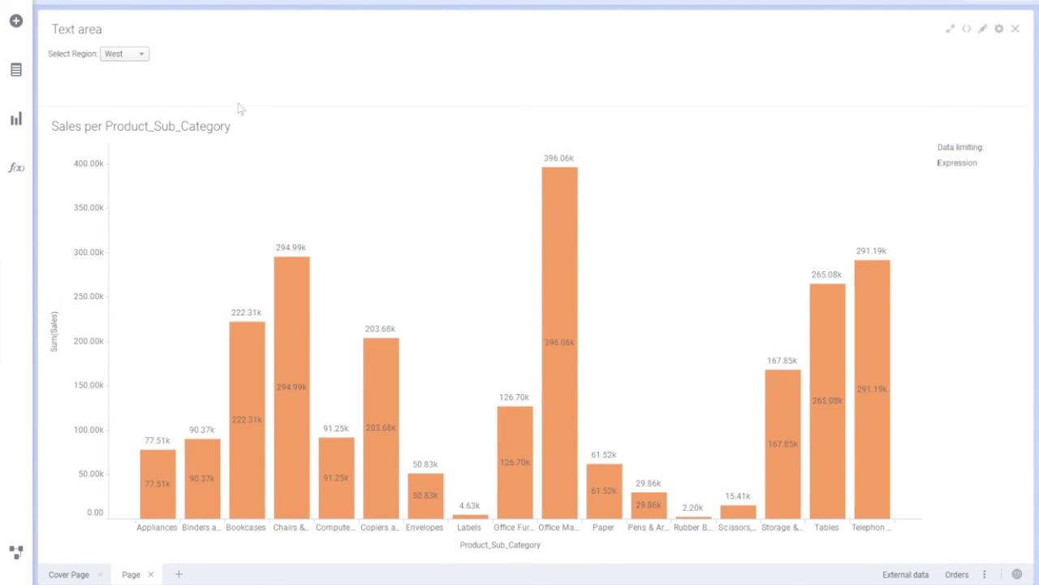
# Step: Set the region drop-down list back to All and check its list of options
pyautogui.click(136, 57)
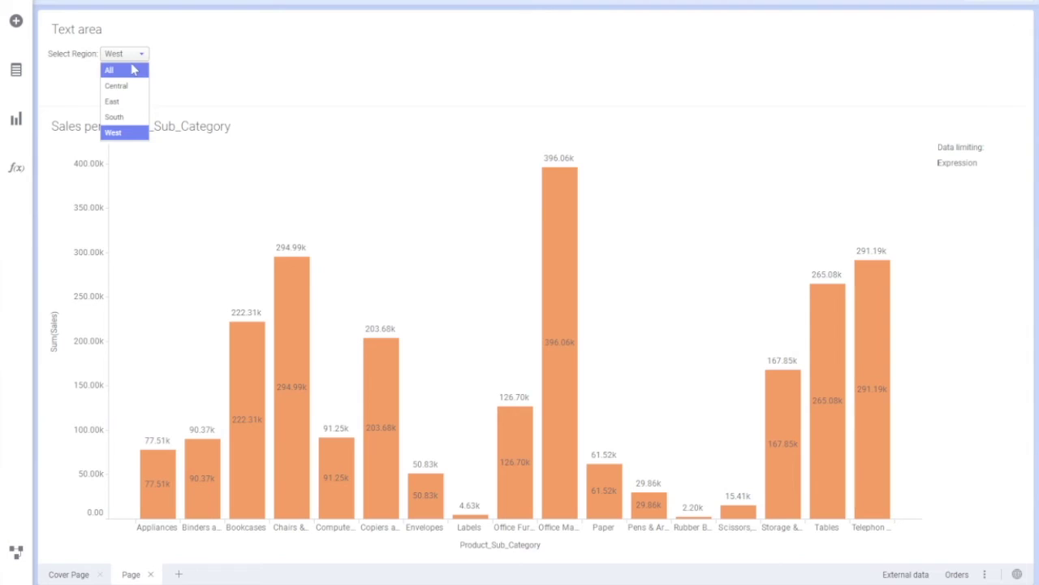
pyautogui.click(136, 70)
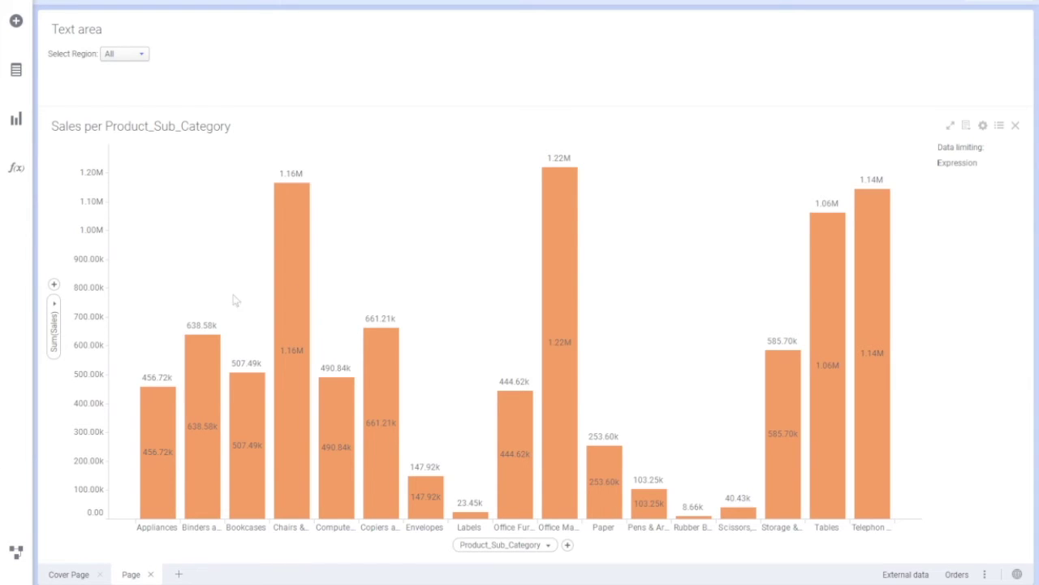
pyautogui.click(125, 54)
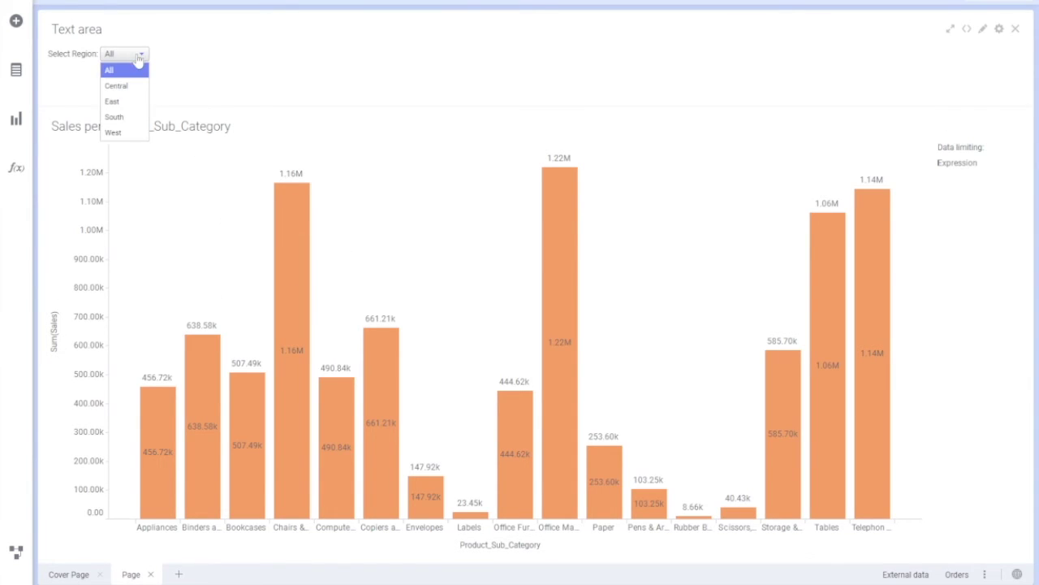
pyautogui.click(124, 54)
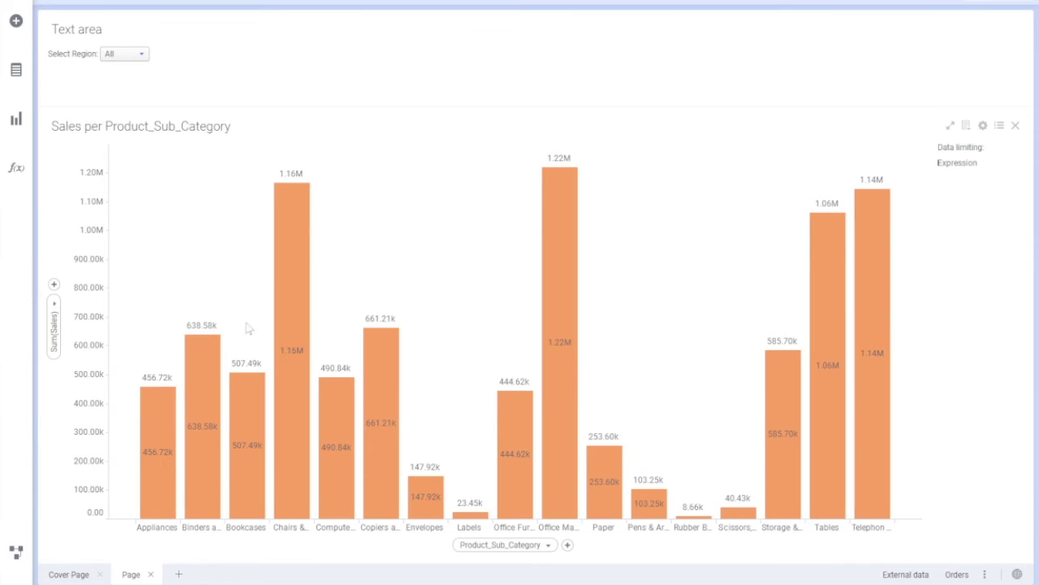
pyautogui.moveTo(302, 280)
pyautogui.click(124, 53)
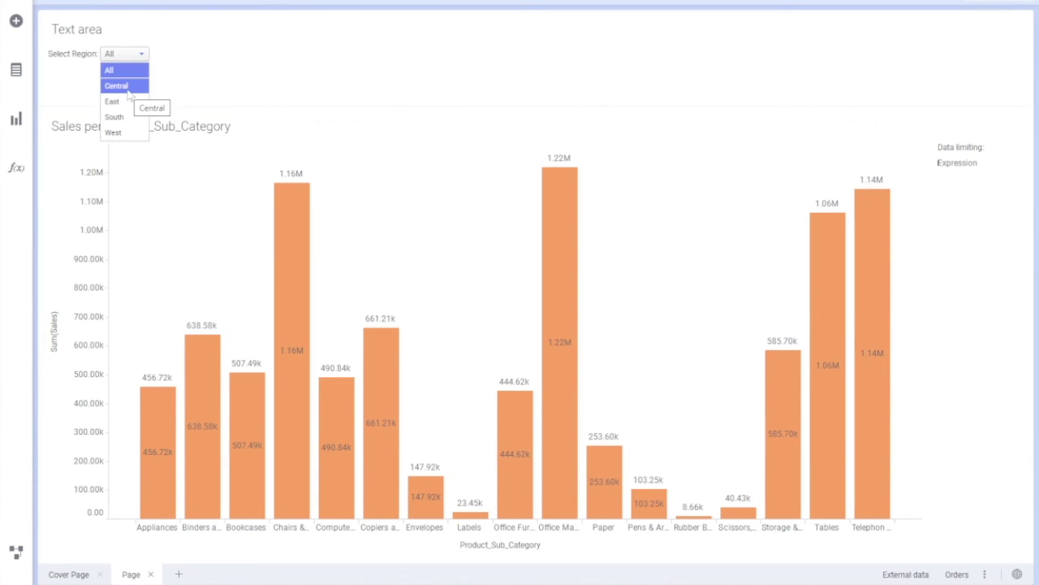
pyautogui.press('Escape')
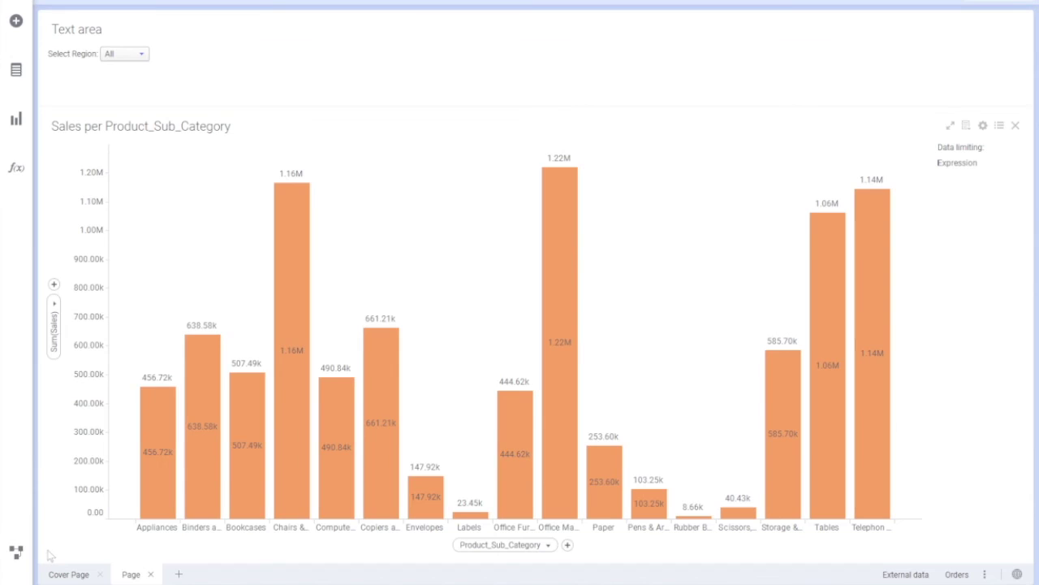
# Step: Review the data canvas of the Orders for ALL Option table, previewing its Orders source, added rows, Clipboard source and final data, and return to the page
pyautogui.click(16, 552)
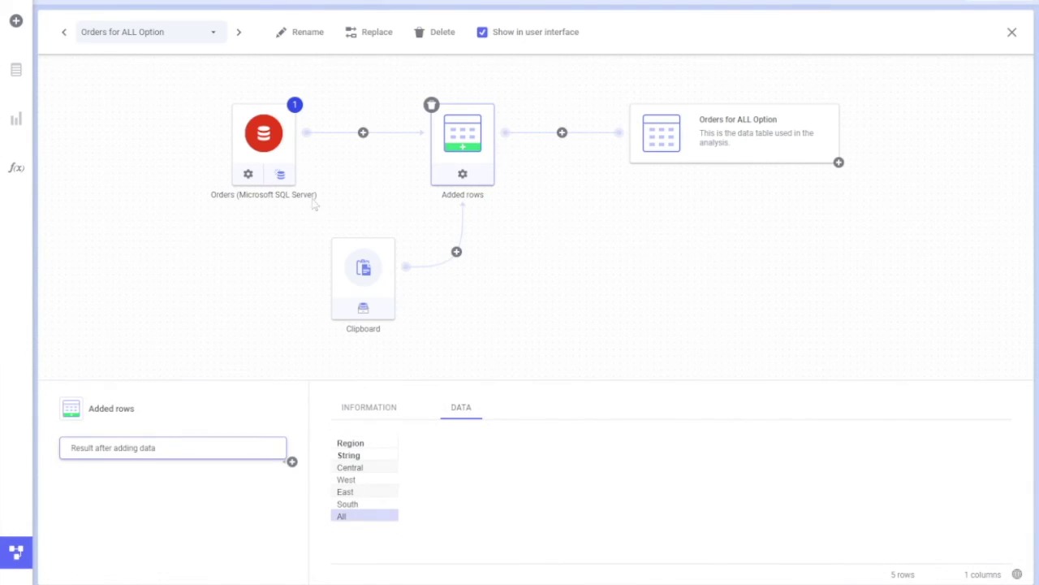
pyautogui.click(275, 155)
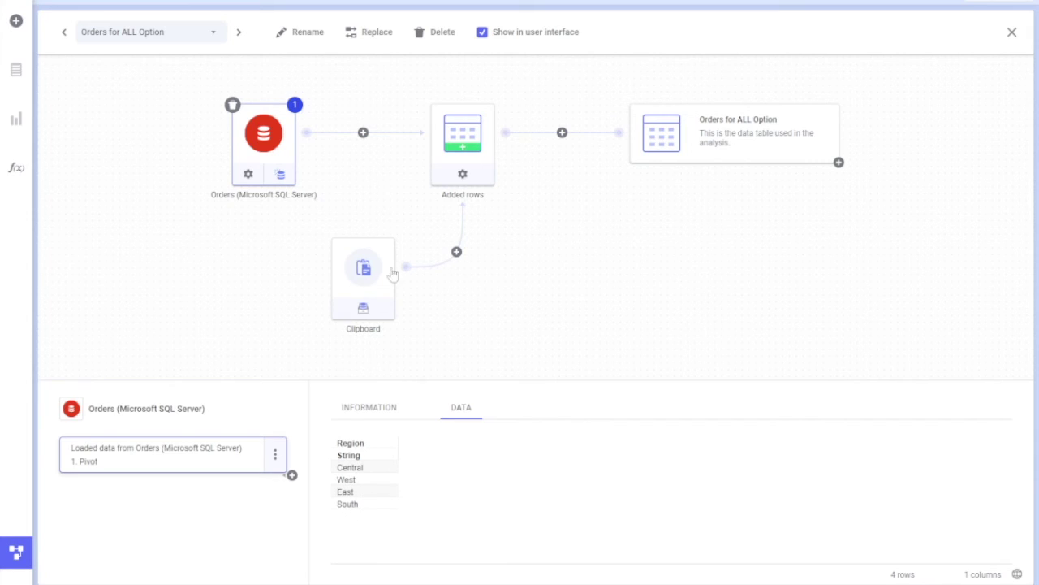
pyautogui.click(462, 158)
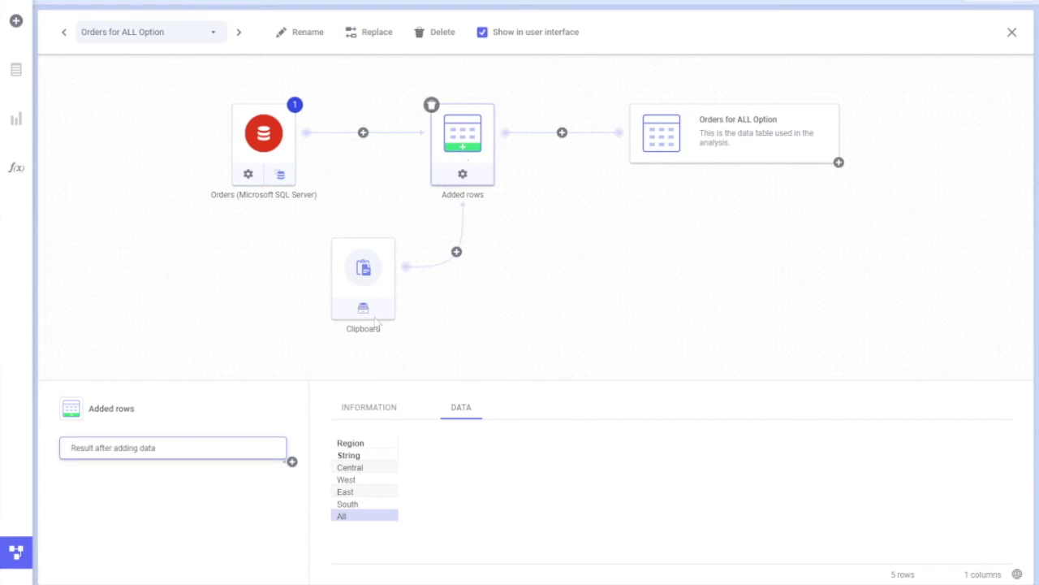
pyautogui.click(374, 278)
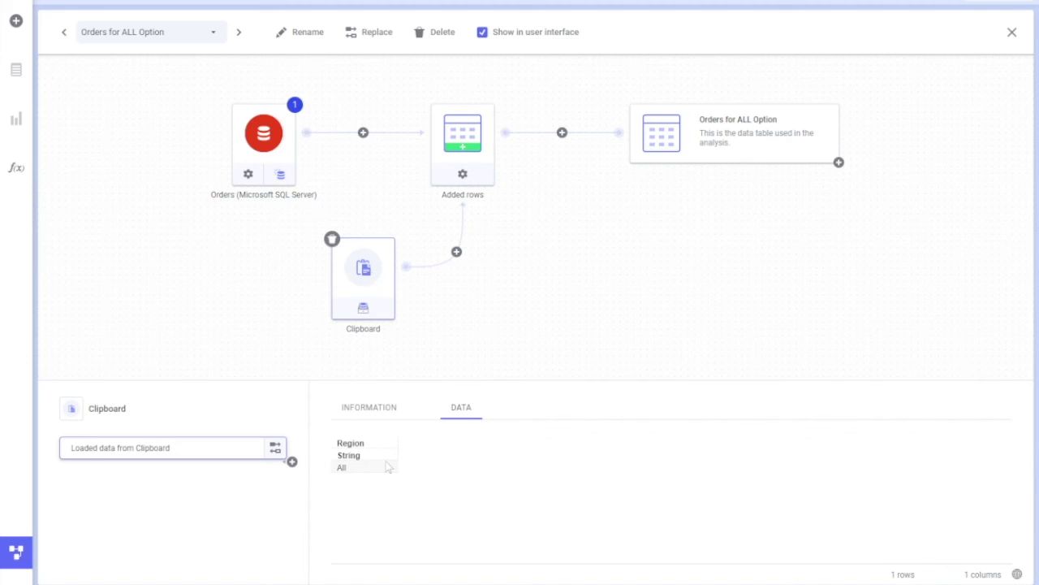
pyautogui.click(675, 140)
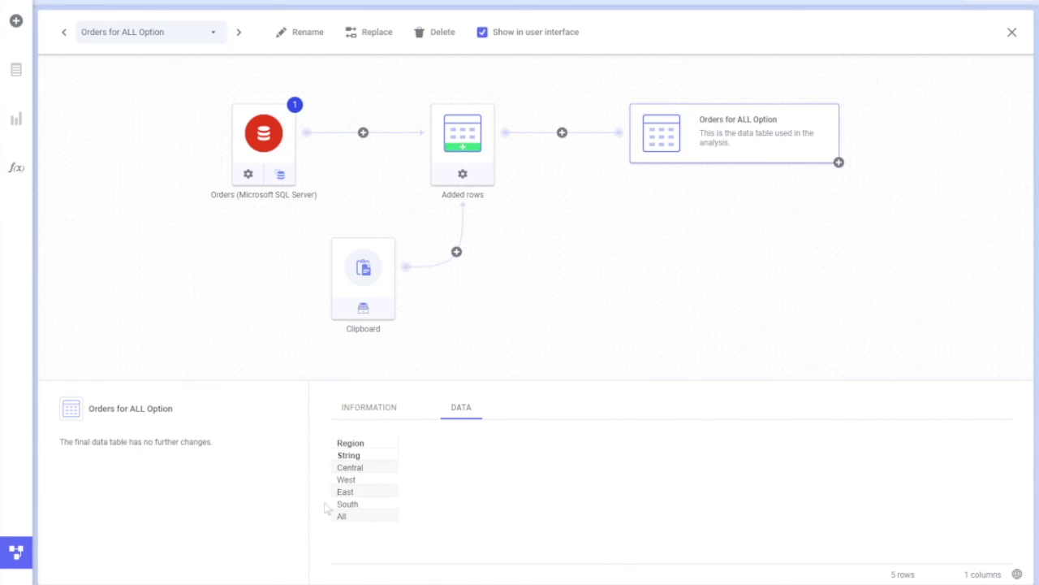
pyautogui.click(15, 552)
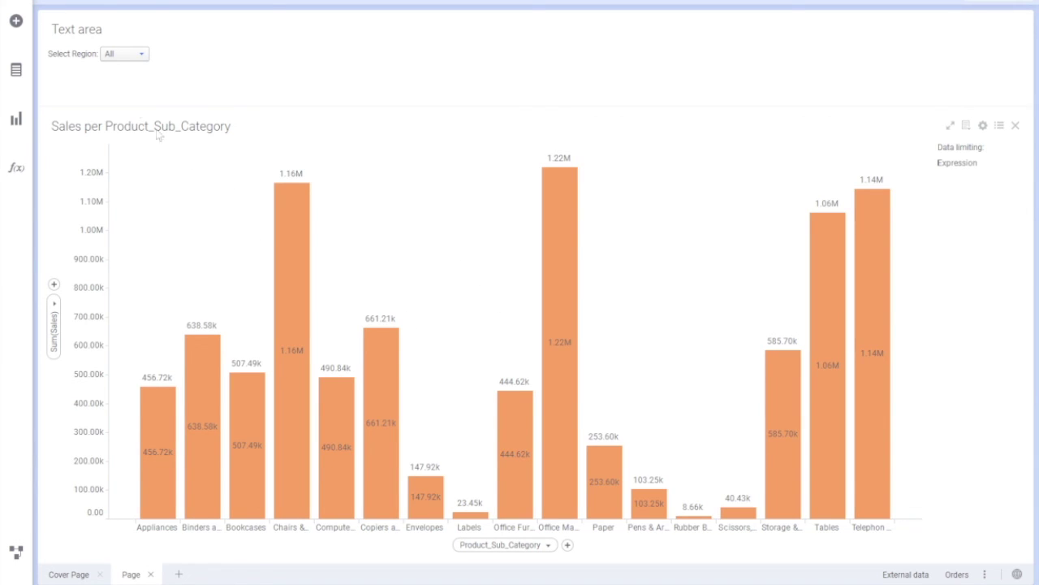
pyautogui.click(139, 53)
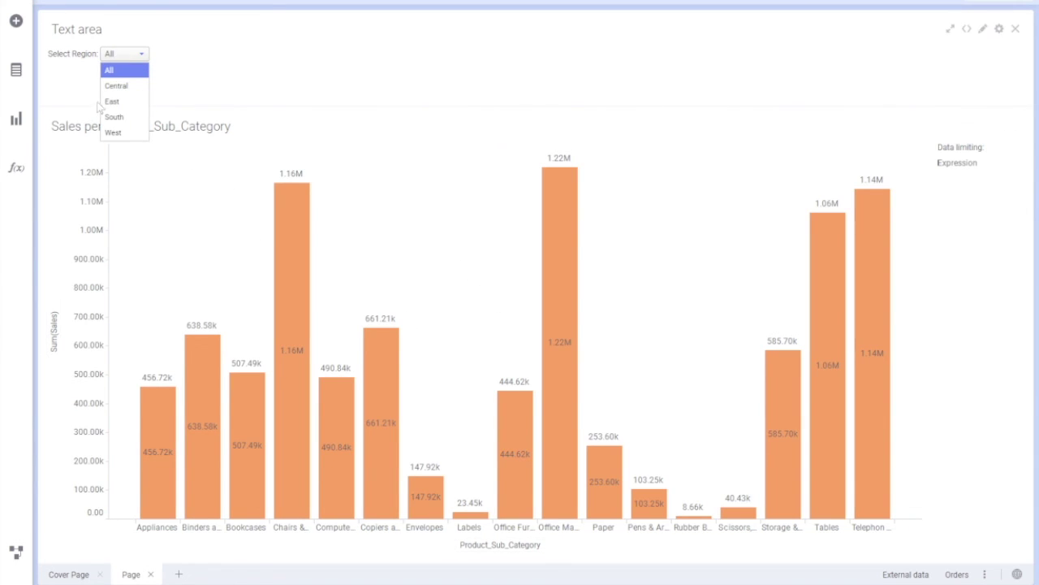
pyautogui.click(141, 56)
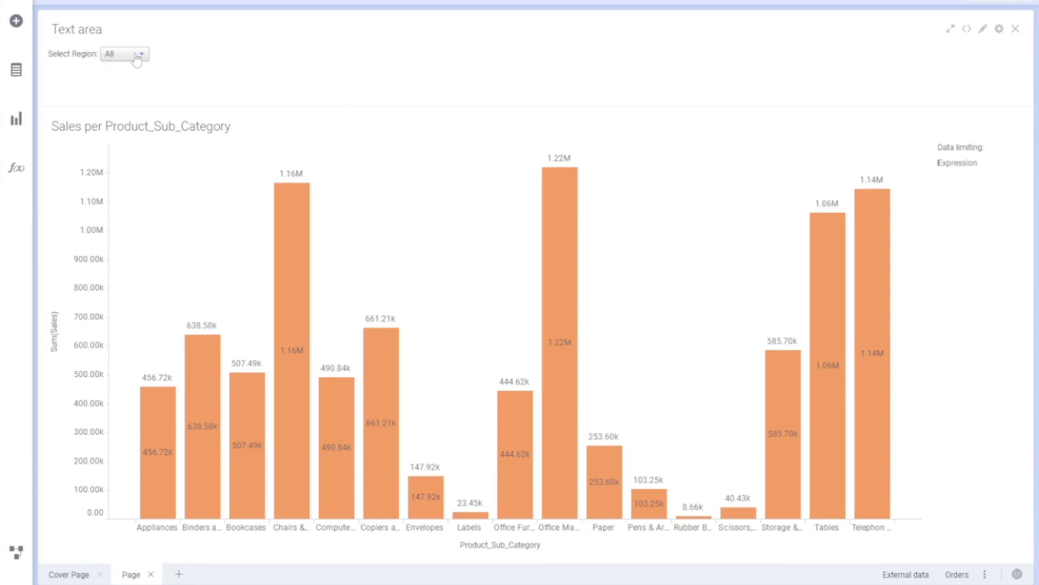
pyautogui.click(141, 57)
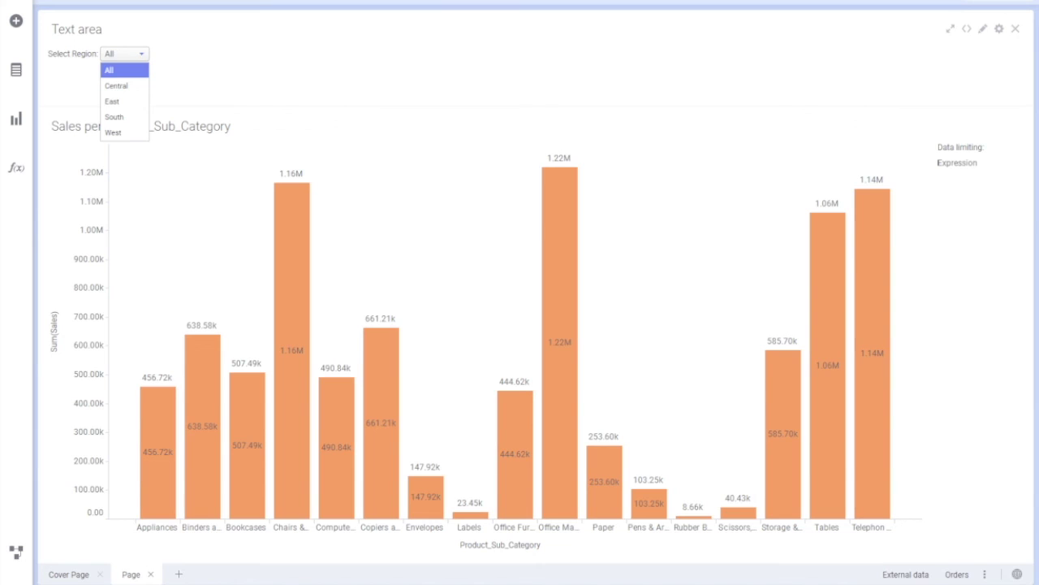
pyautogui.click(128, 58)
pyautogui.click(128, 60)
pyautogui.click(126, 56)
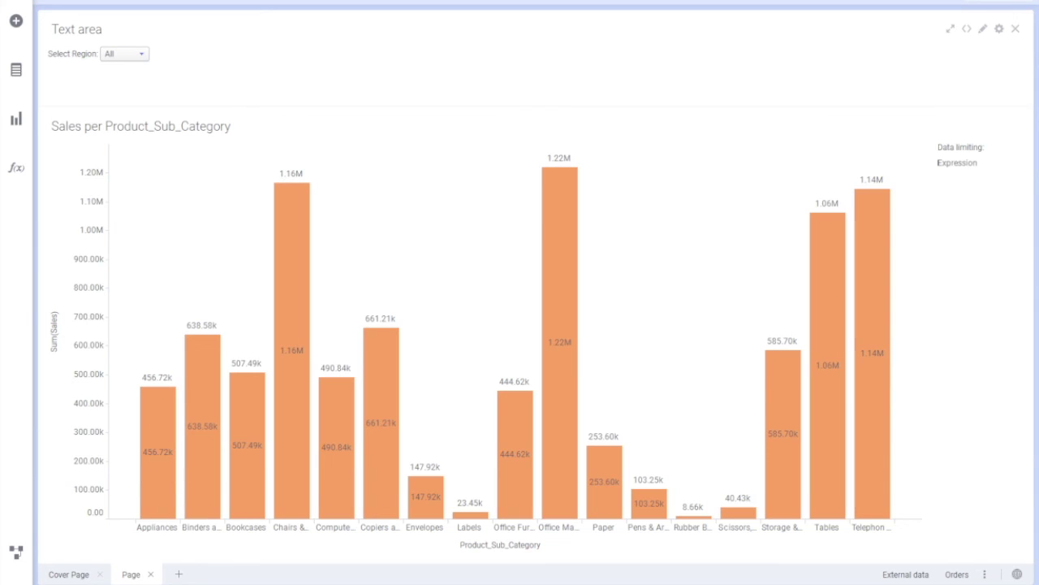
pyautogui.rightClick(133, 62)
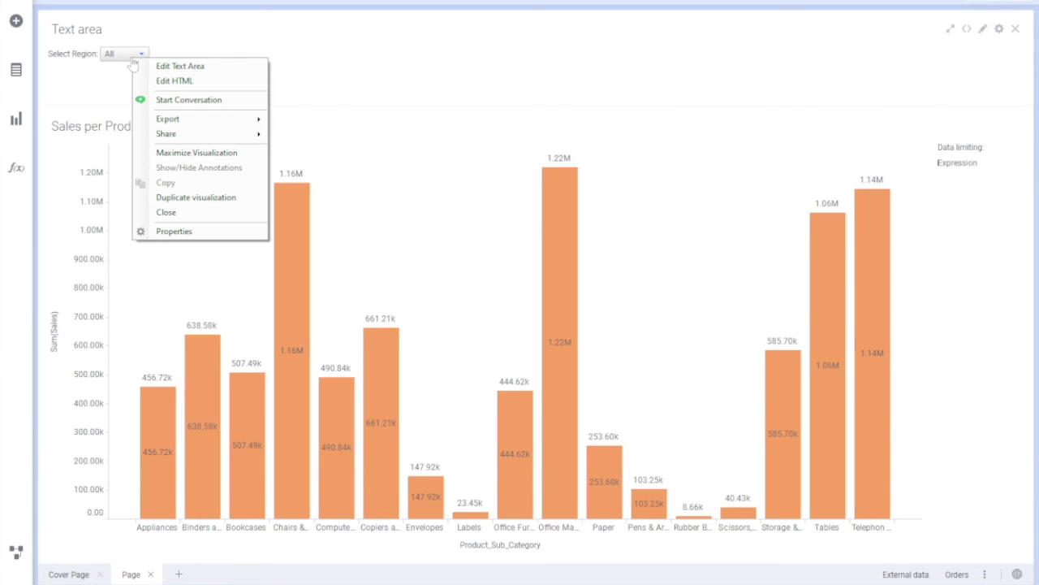
pyautogui.click(127, 59)
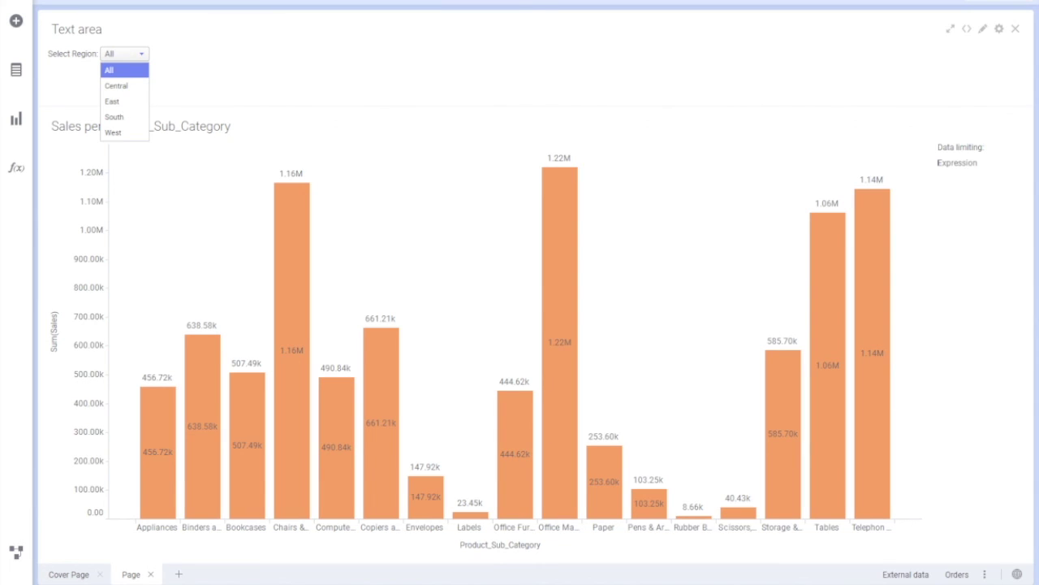
pyautogui.press('Escape')
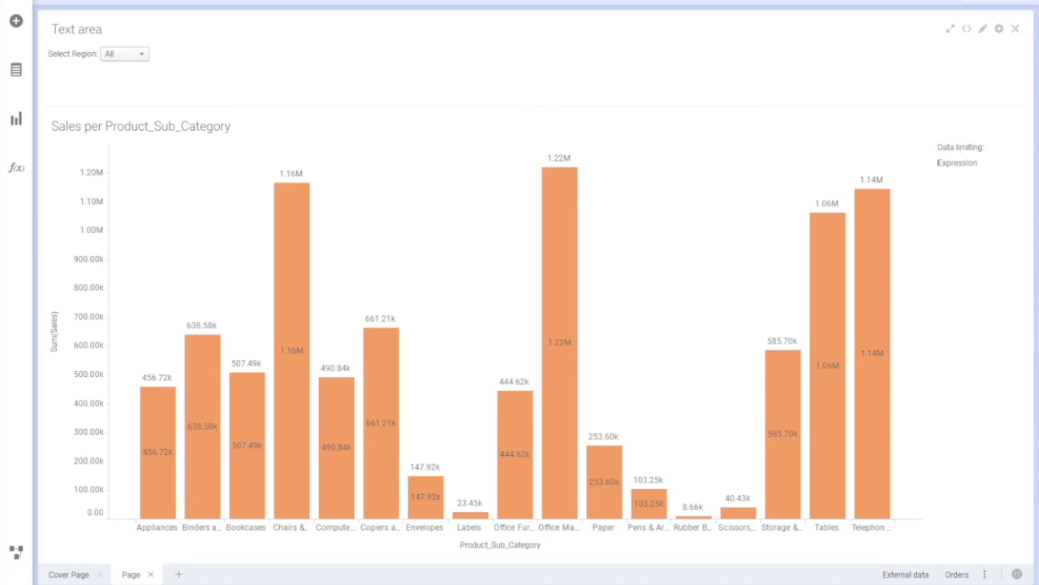
pyautogui.rightClick(126, 64)
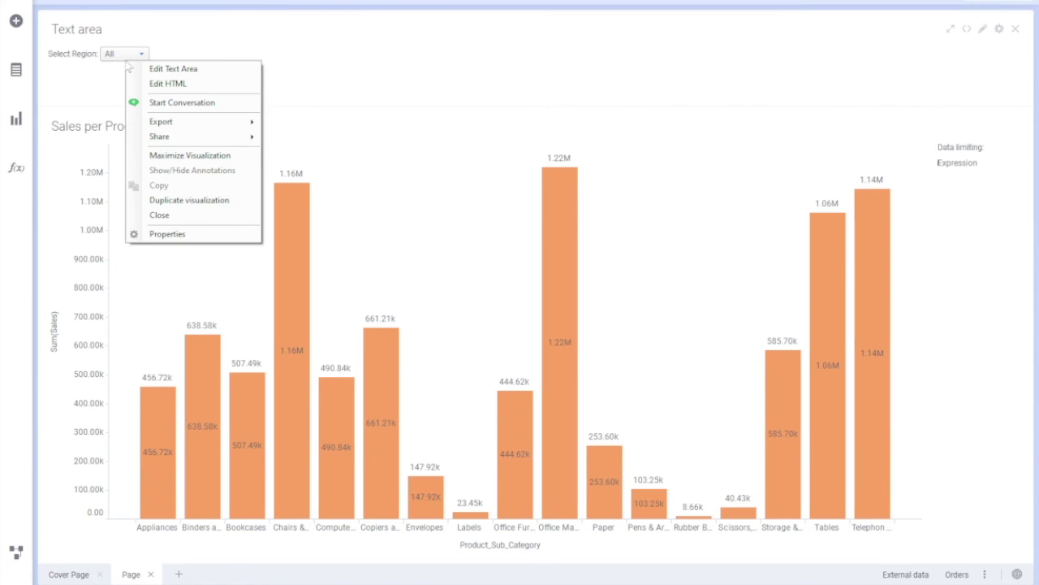
pyautogui.press('Escape')
pyautogui.click(122, 58)
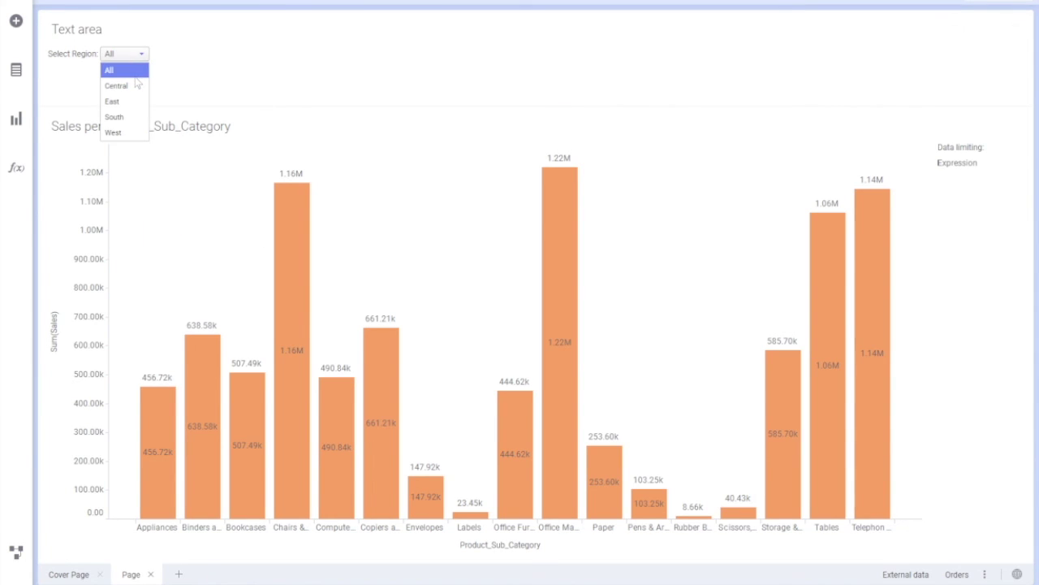
pyautogui.press('Escape')
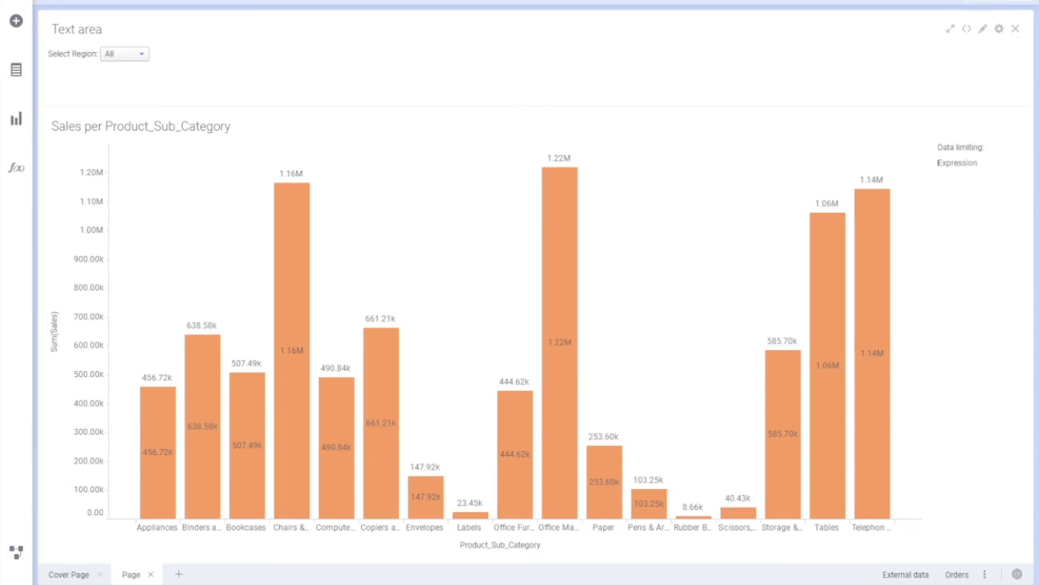